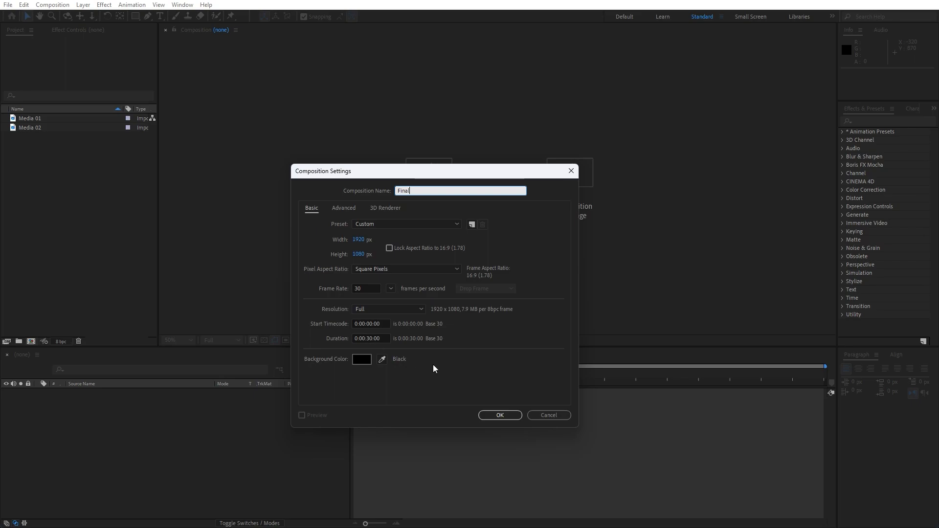
- Create the composition Final, plus a second 1920 x 1080, 30 fps composition named Slide 01 with a duration of 0:00:05:00
click(499, 415)
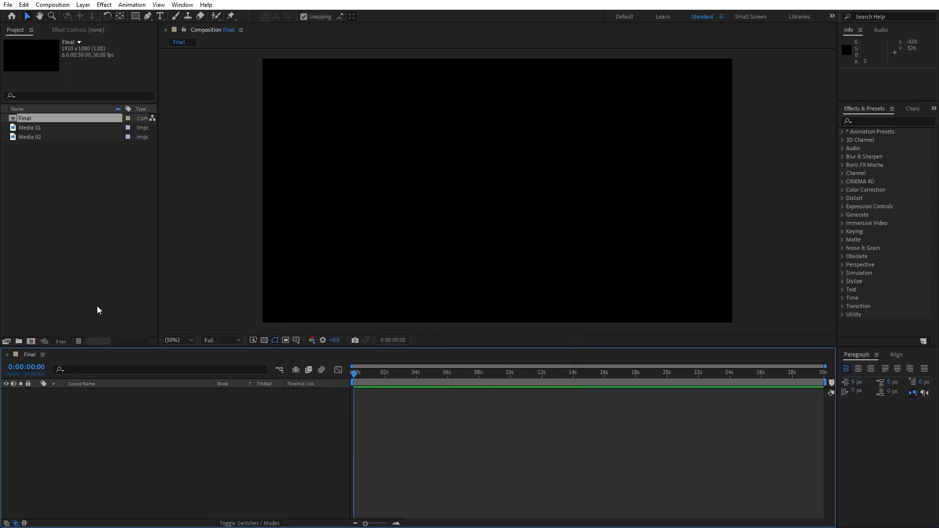
click(30, 342)
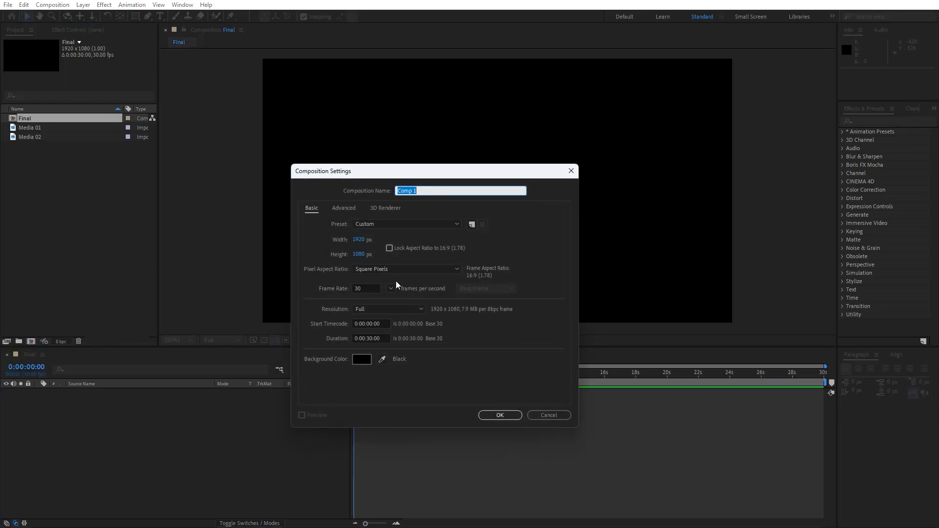
text(Slide 01)
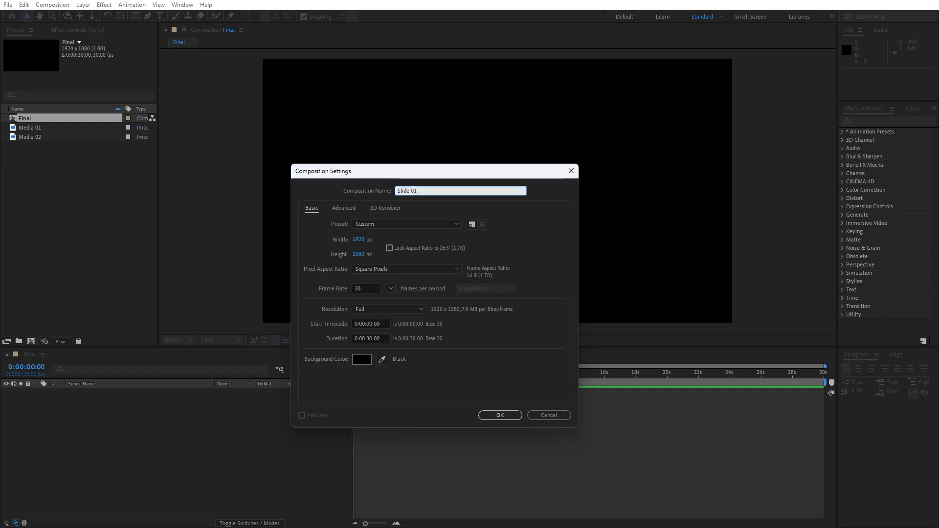
click(374, 338)
key(BackSpace)
key(BackSpace)
text(05)
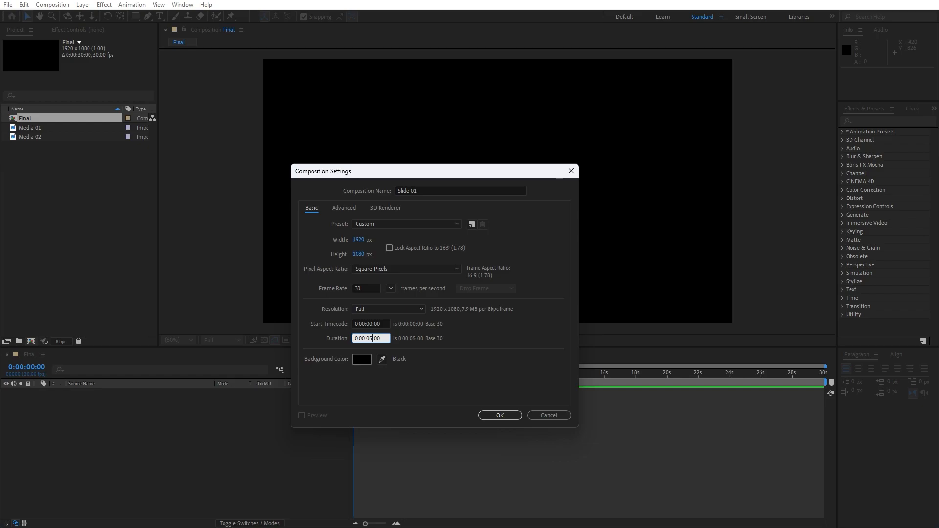
click(507, 413)
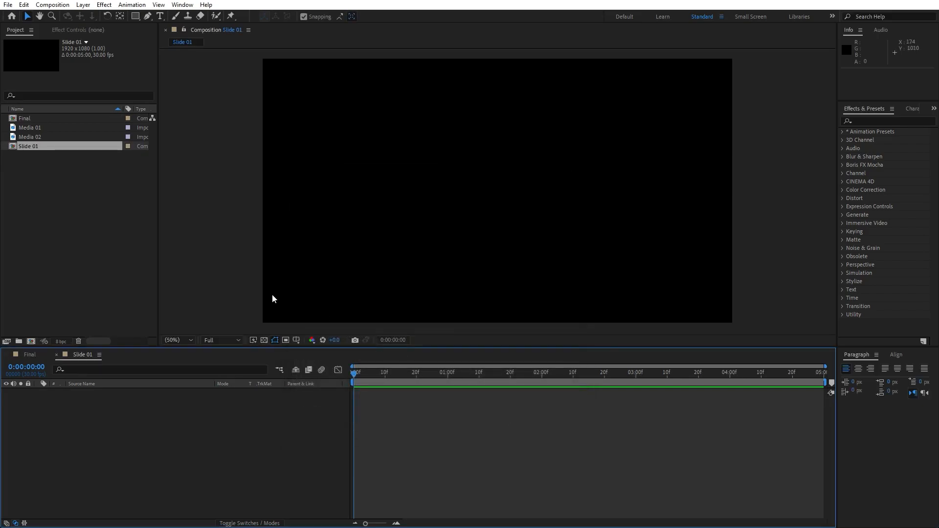
click(102, 240)
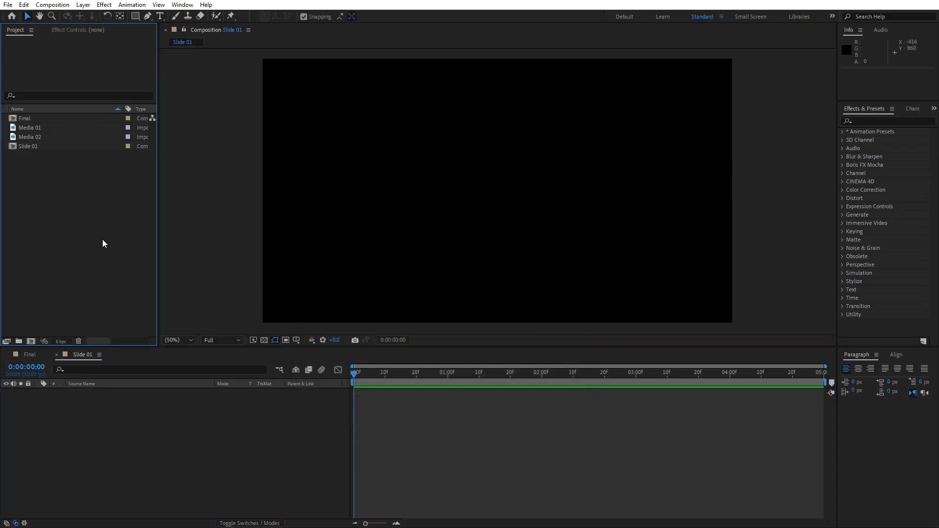
click(40, 128)
click(40, 137)
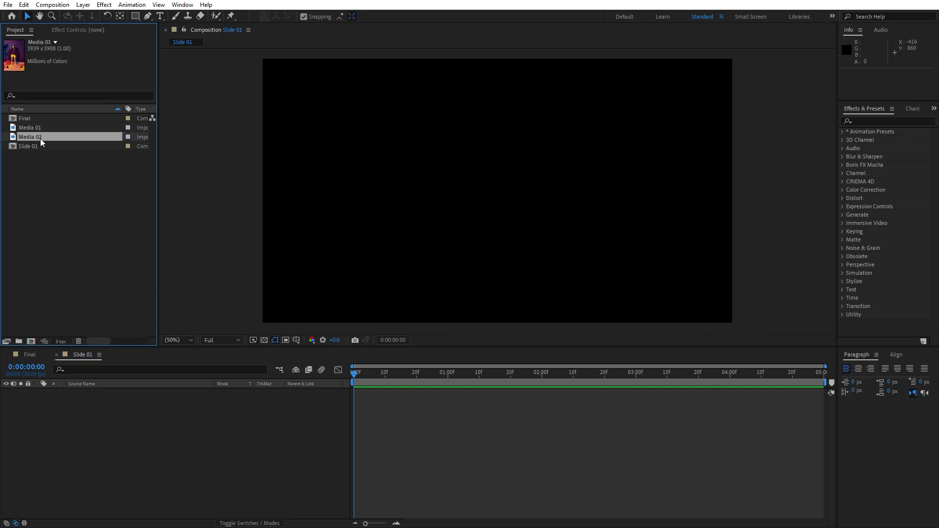
click(37, 128)
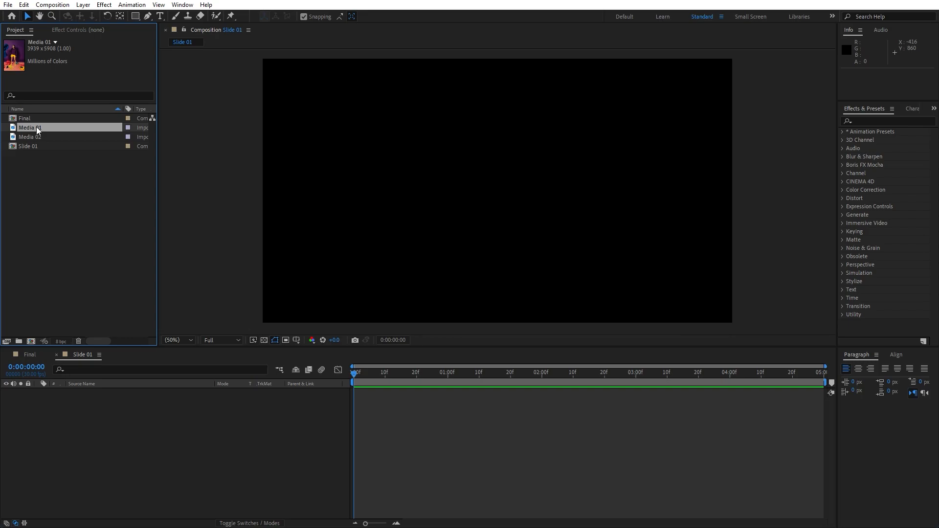
click(77, 230)
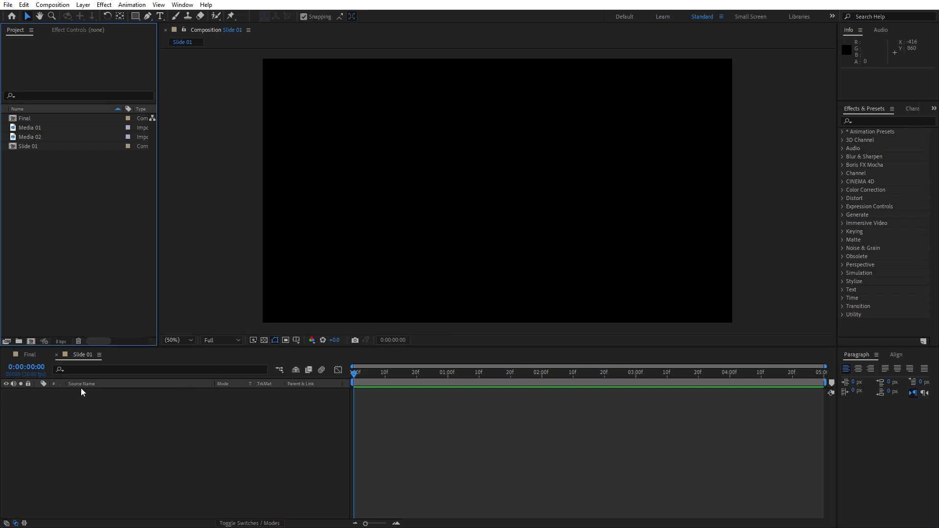
- Create a white 1920 x 1080 solid layer named BG 01 in the Slide 01 composition
right_click(125, 456)
mouse_move(193, 334)
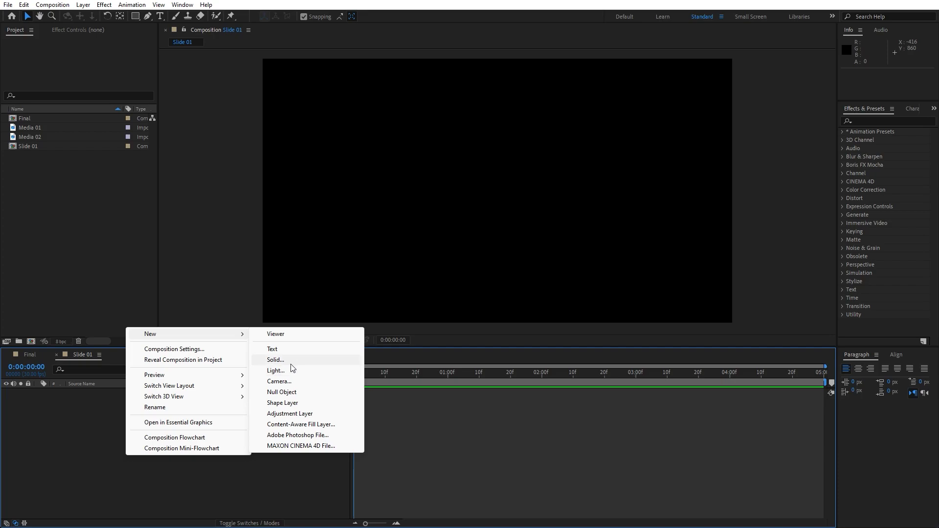
click(289, 361)
text(BG 01)
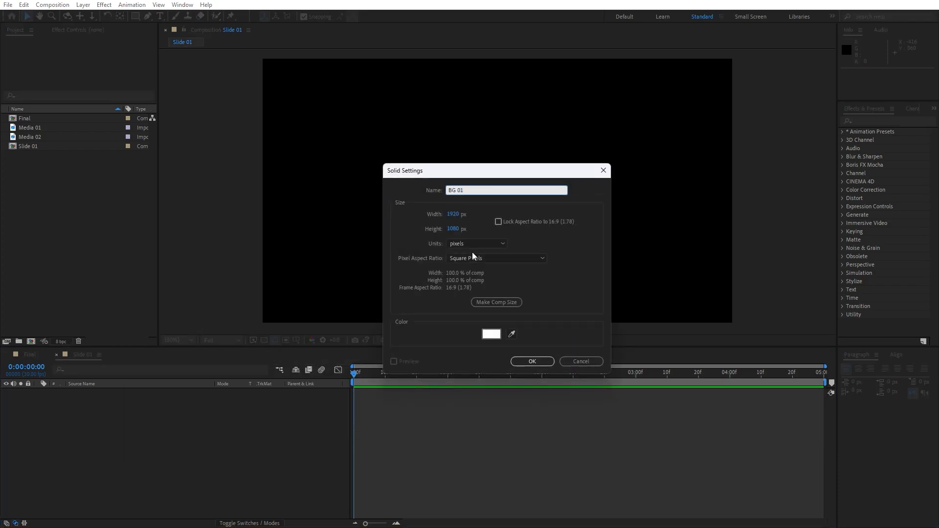
click(529, 362)
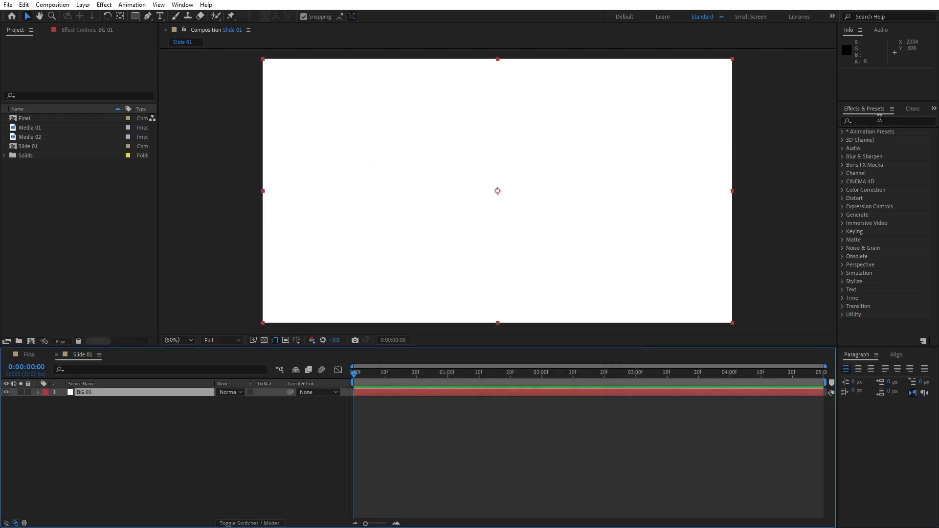
- Search the effects for "fill" and apply the Fill effect to the BG 01 layer
click(182, 5)
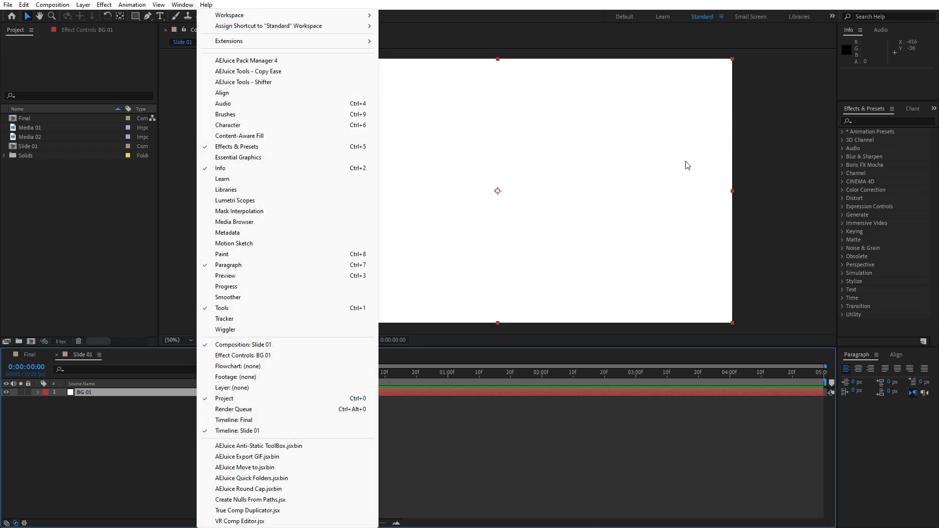
click(868, 121)
text(fill)
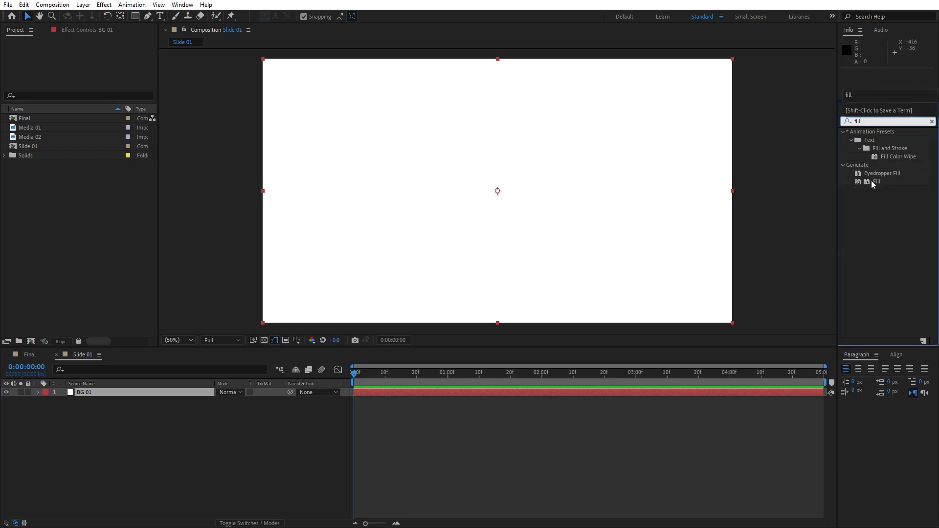
drag(871, 180, 90, 392)
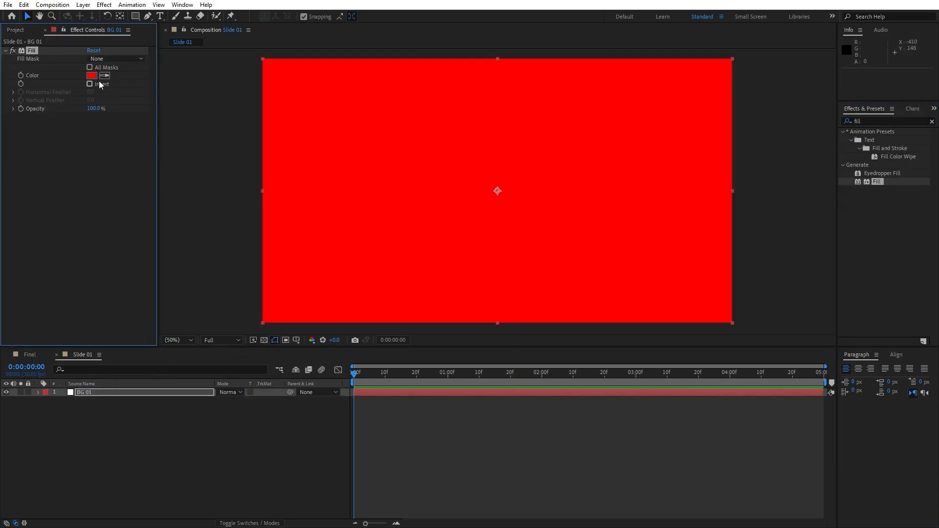
- Set the Fill effect color of the BG 01 layer to 8CCBE1
click(92, 78)
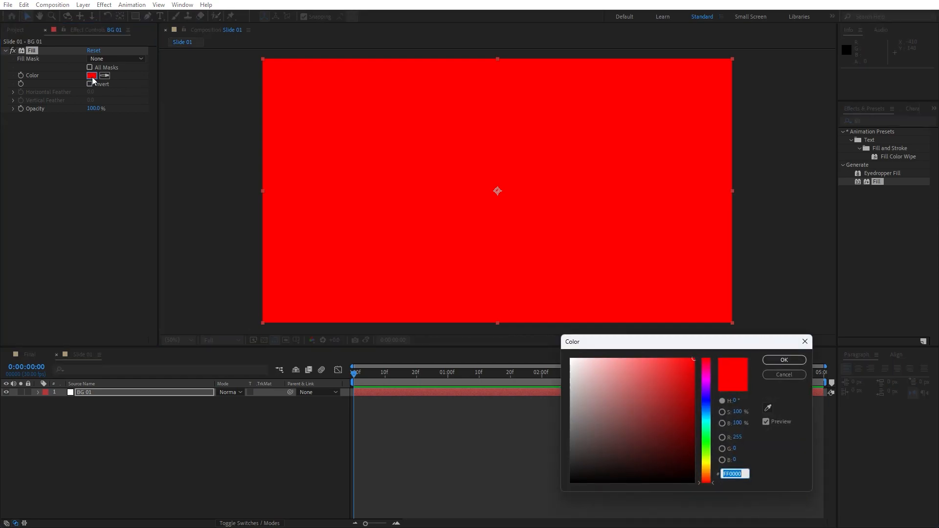
text(8CC)
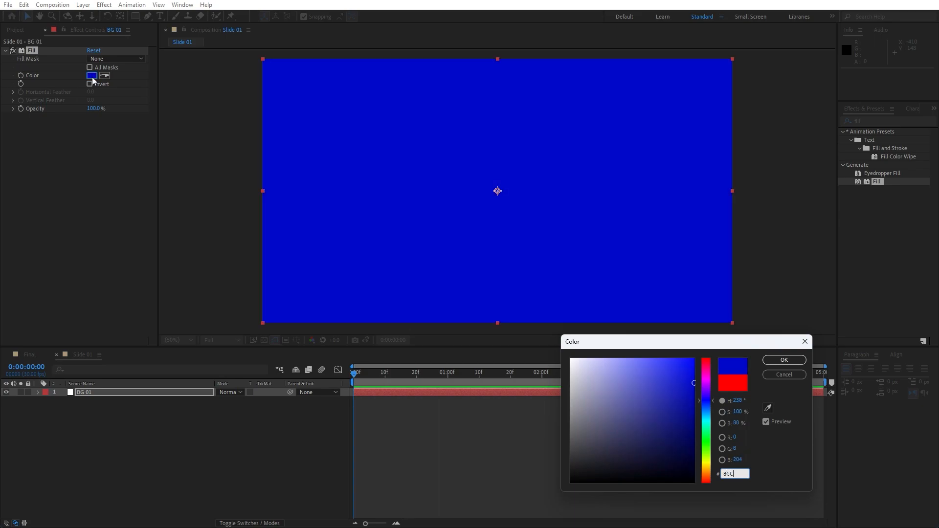
text(BE1)
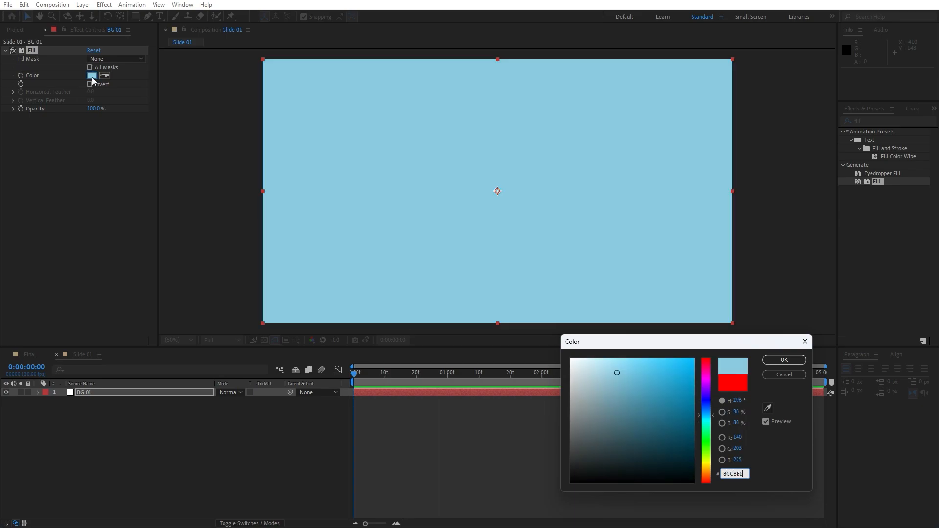
click(784, 359)
click(95, 405)
click(95, 392)
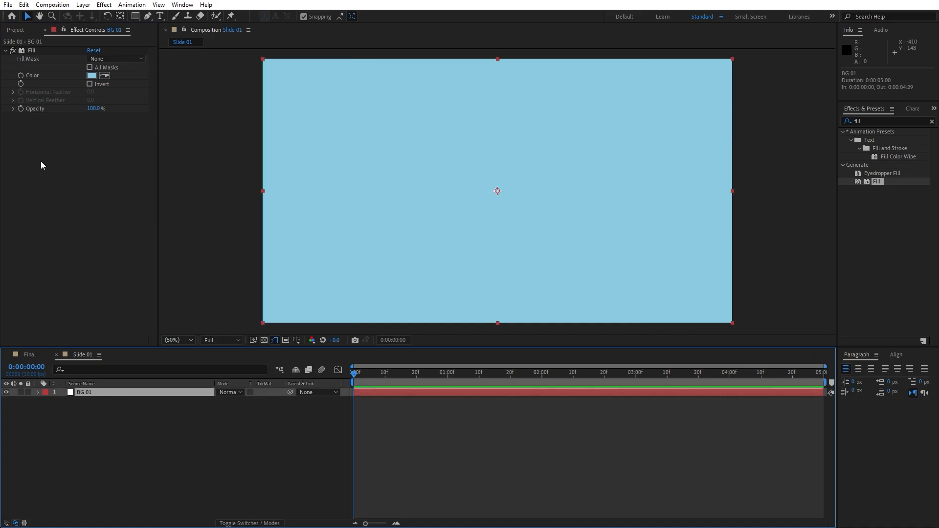
- Duplicate the BG 01 layer and rename the copy BG 02
click(23, 4)
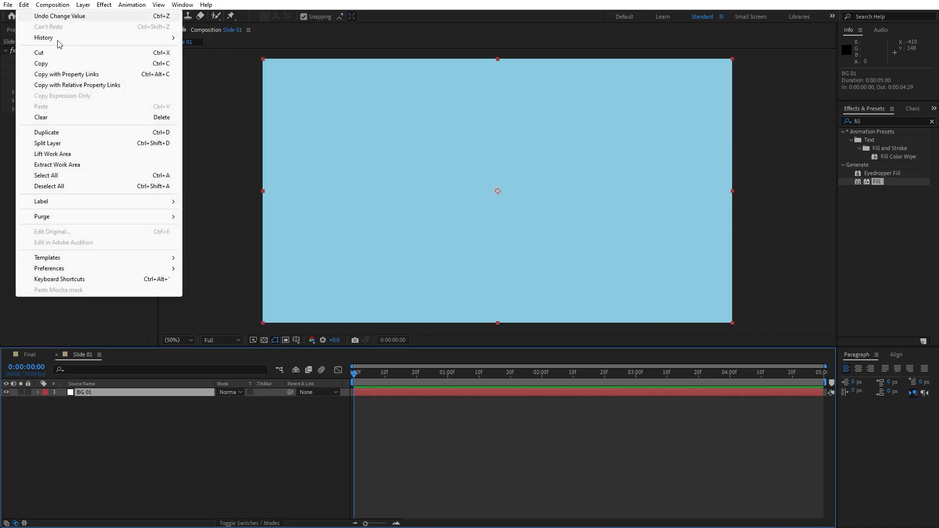
click(64, 137)
key(Return)
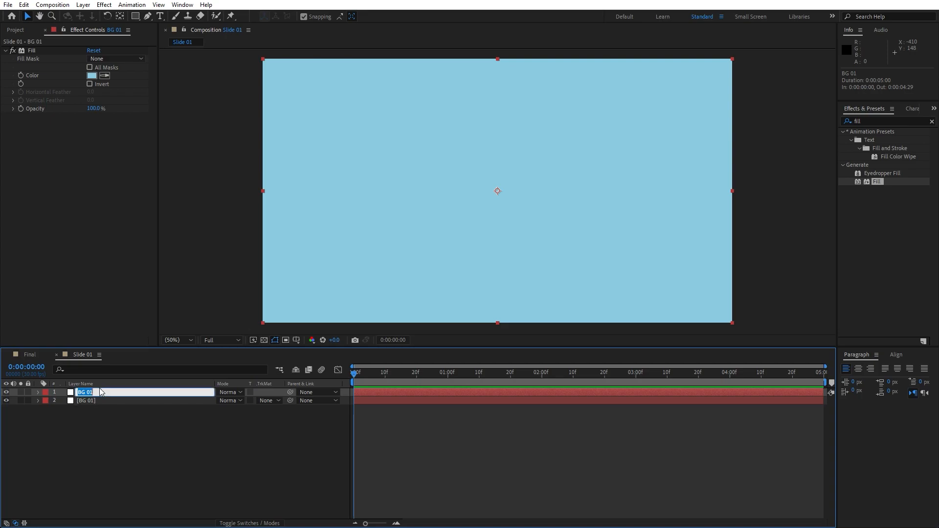
text(BG 02)
click(96, 448)
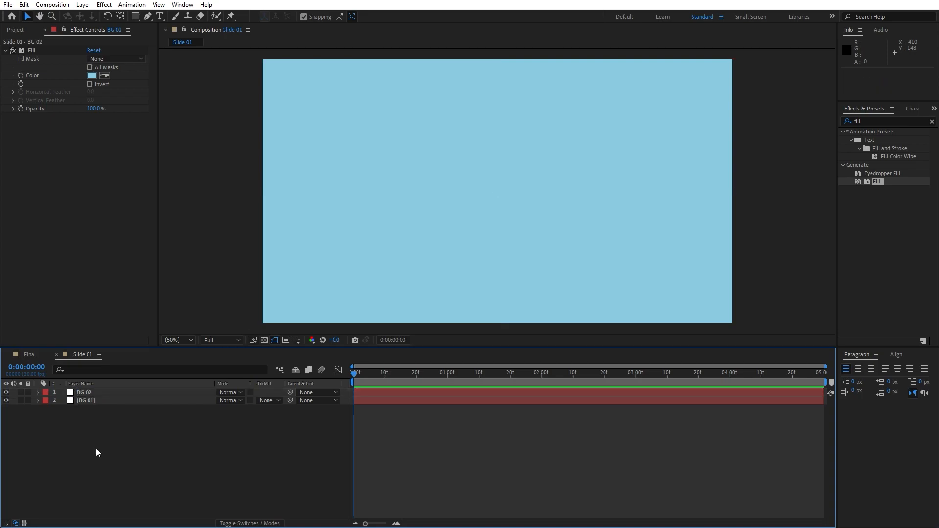
- Scale the BG 02 layer to 98% so a border of BG 01 is left around it
click(95, 392)
key(s)
click(234, 401)
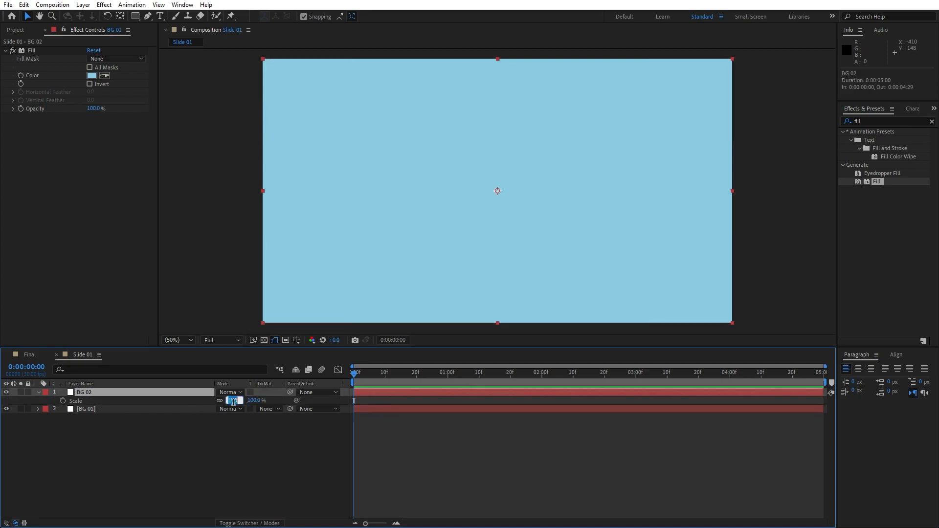
text(95)
text(8)
click(157, 463)
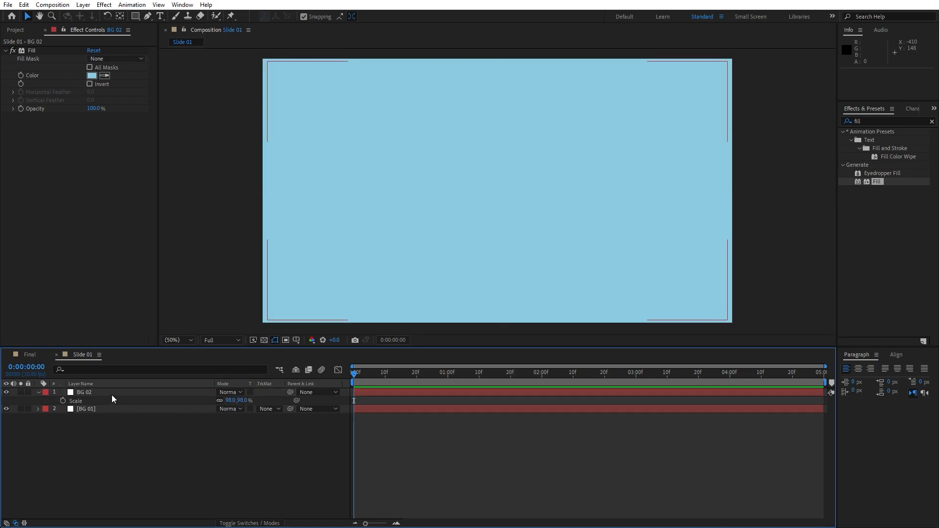
- Set the Fill effect color of the BG 02 layer to D16289
click(111, 395)
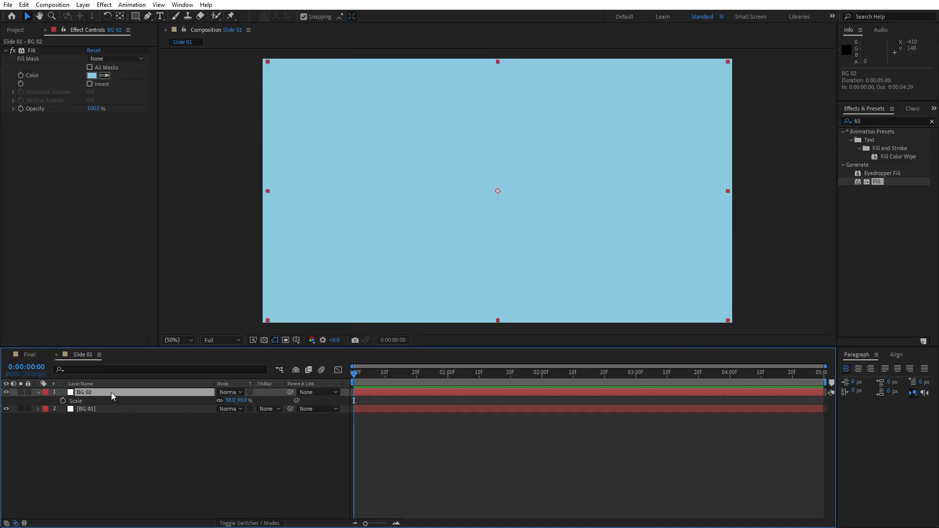
click(93, 75)
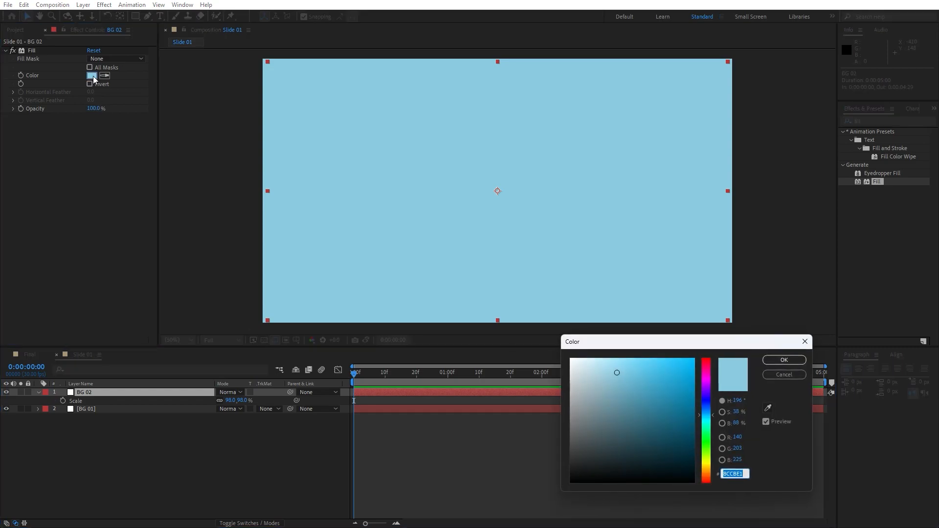
text(D162)
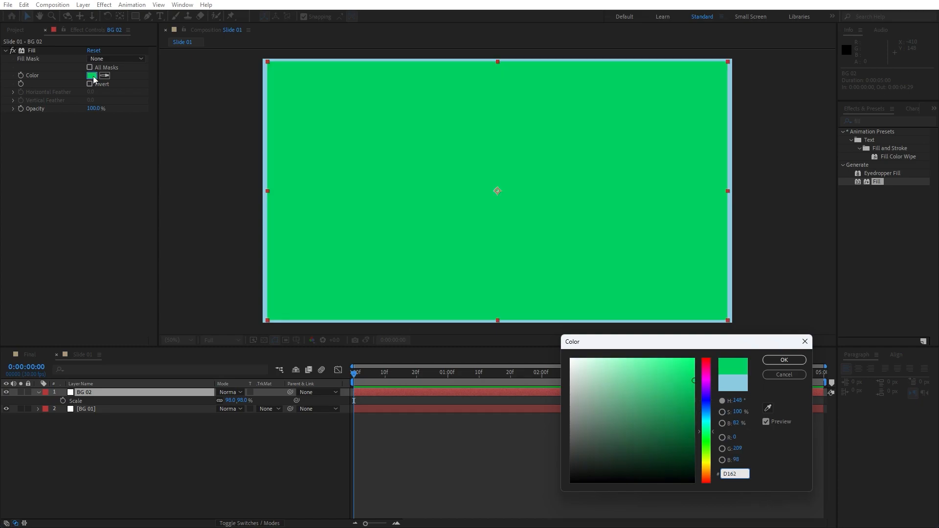
text(89)
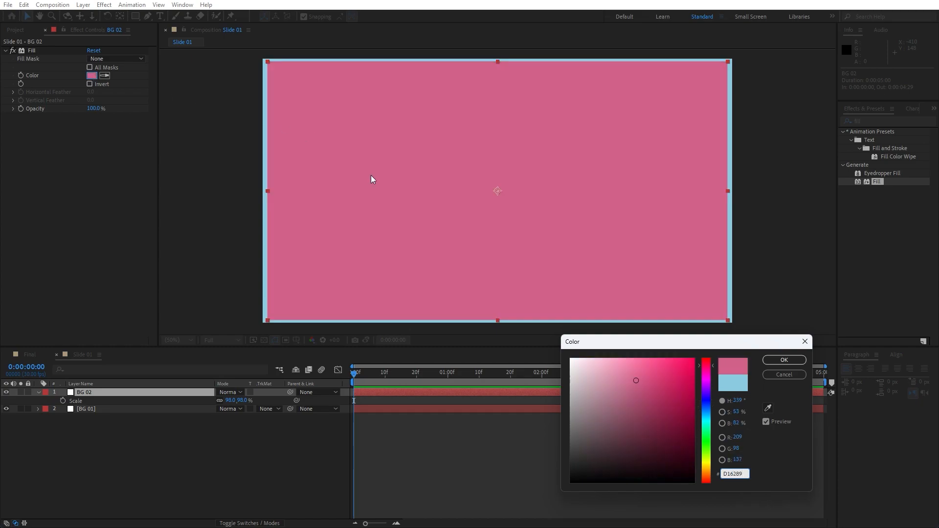
click(785, 360)
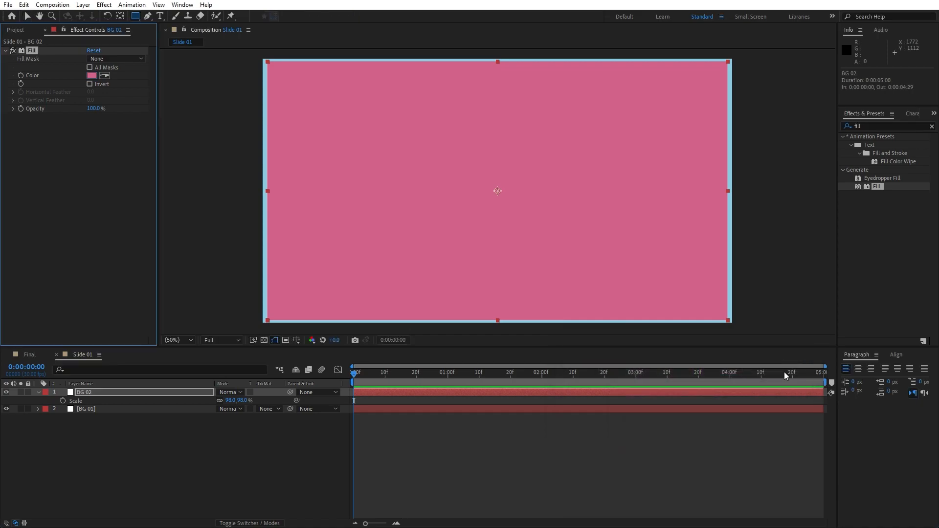
- Turn on the Title/Action Safe guides in the composition view and collapse the BG 02 layer's properties
click(296, 340)
click(311, 350)
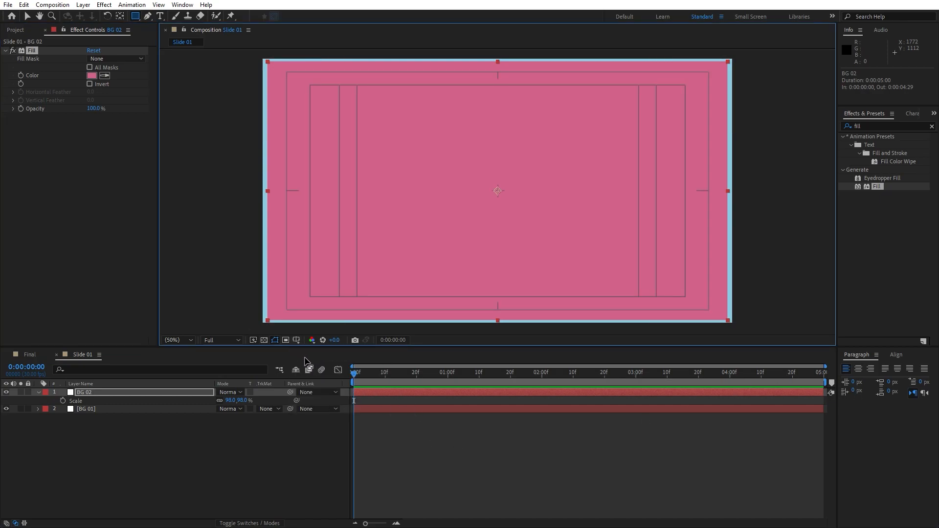
click(68, 433)
click(39, 393)
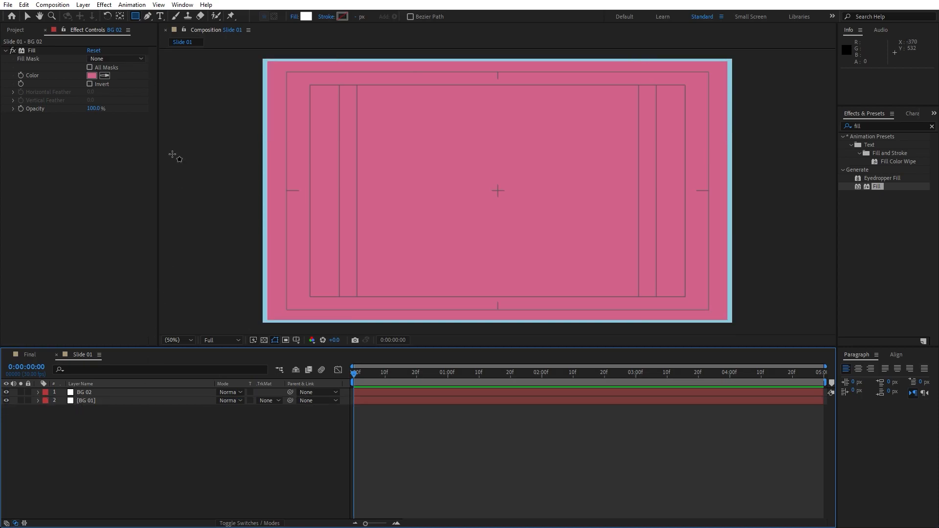
- Draw a white rectangle as a new shape layer over the lower left half of the frame and name the layer Left Shape
click(136, 17)
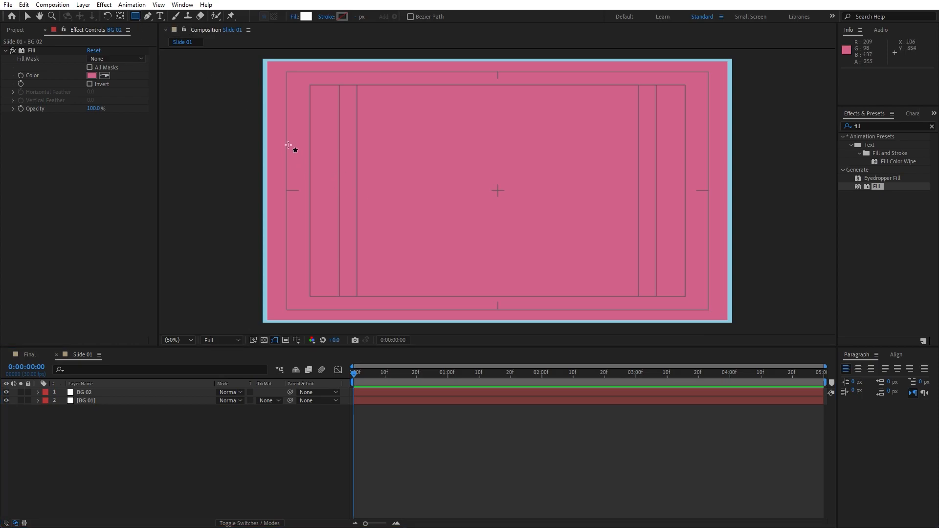
drag(272, 136, 474, 309)
click(99, 391)
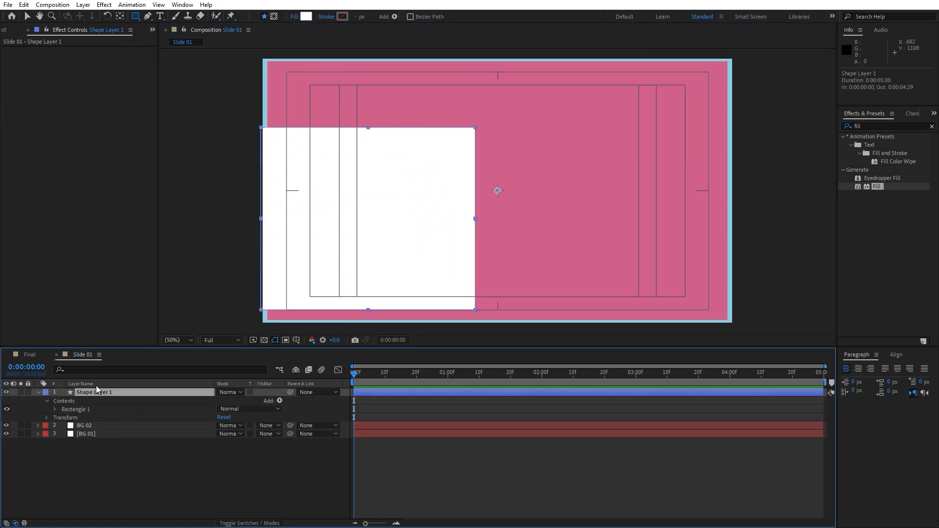
key(Return)
text(Left Shaop)
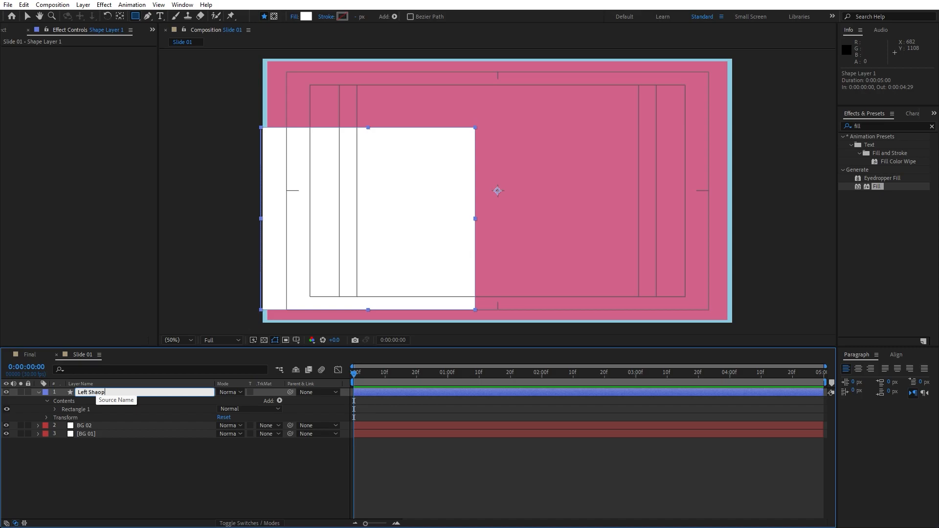
key(Return)
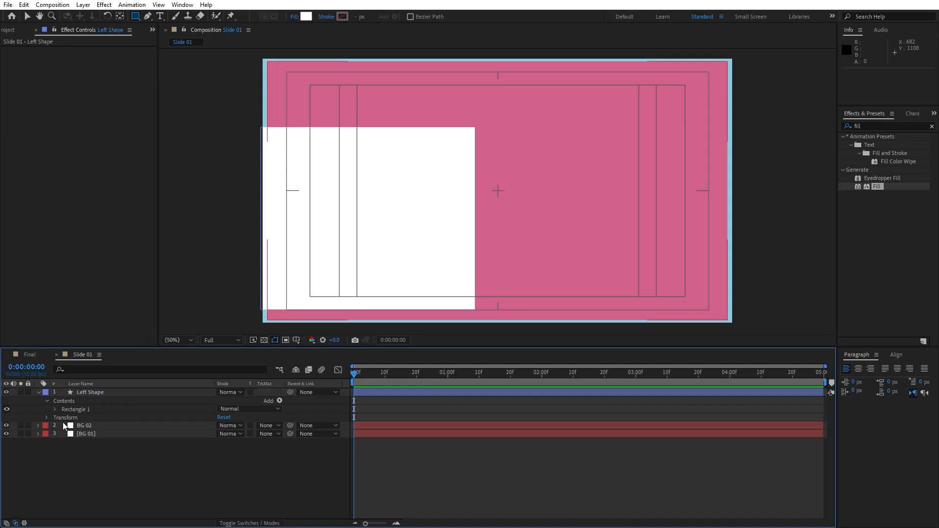
- Convert the rectangle path of the Left Shape layer to a Bezier path
click(54, 410)
click(90, 419)
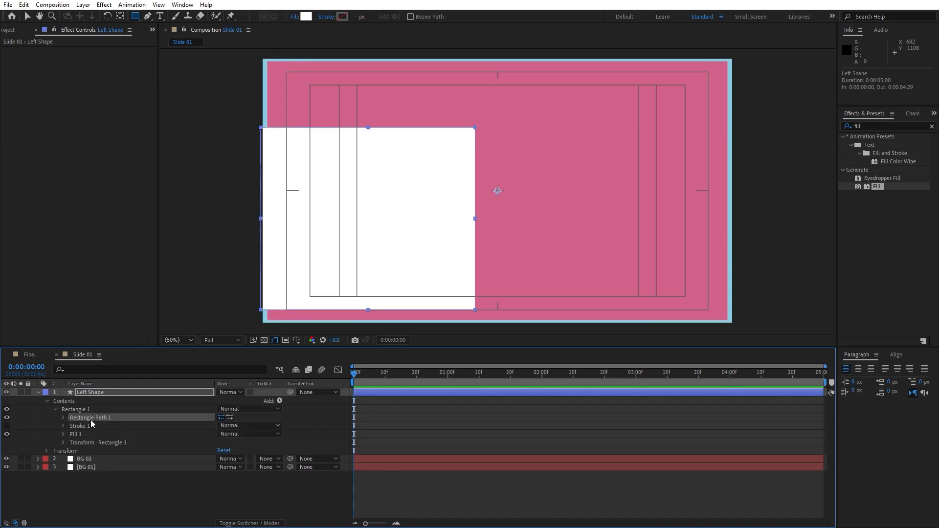
right_click(99, 419)
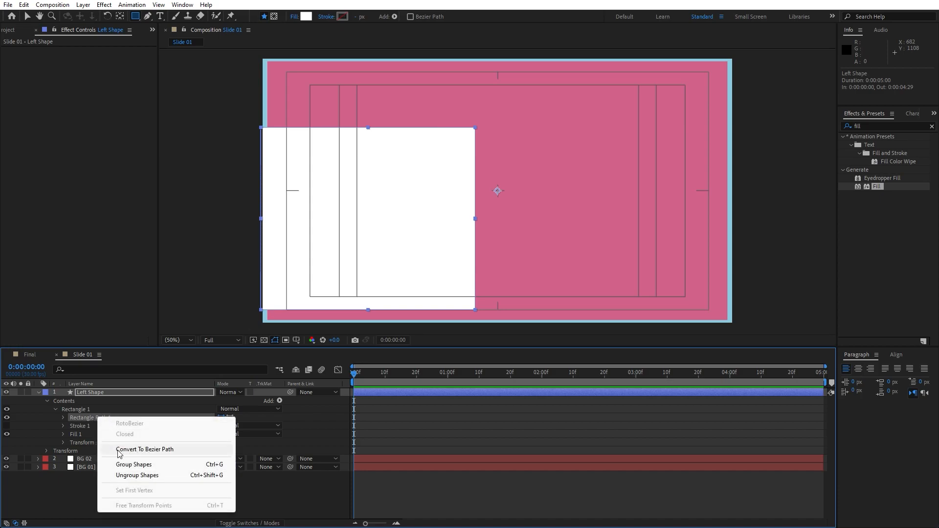
click(168, 454)
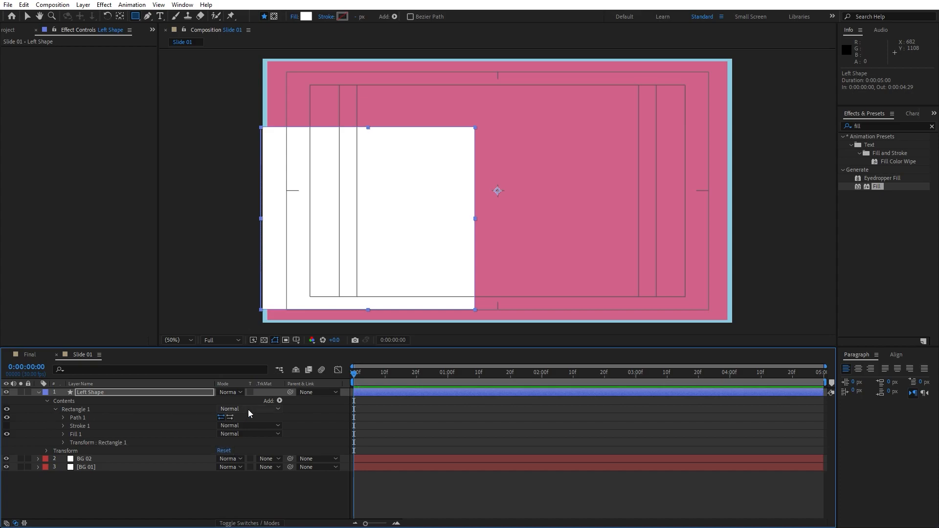
- Add Round Corners to the Left Shape rectangle and set its radius to 50
click(279, 401)
click(320, 336)
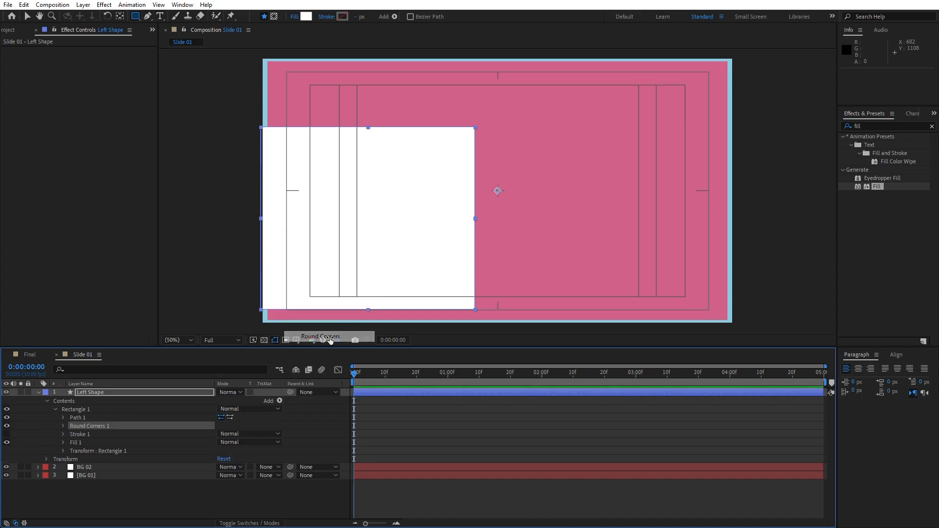
click(64, 427)
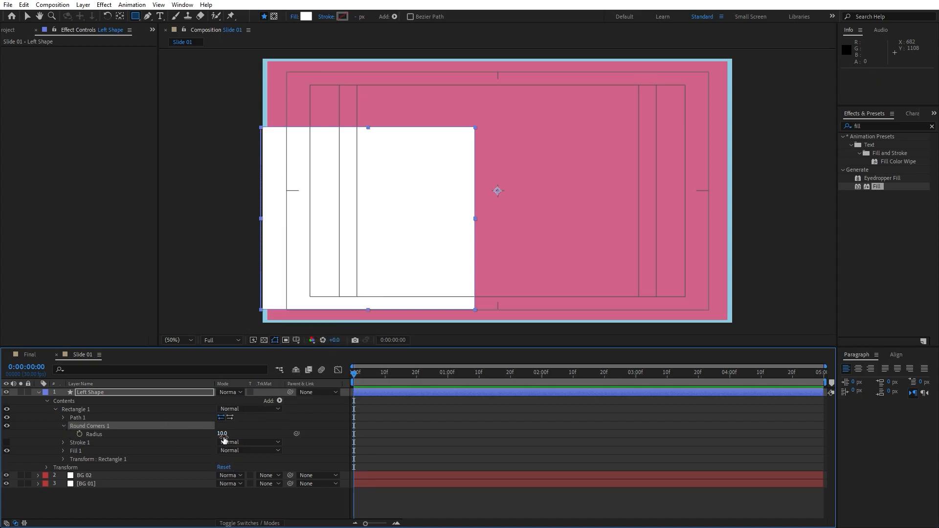
drag(223, 434, 243, 437)
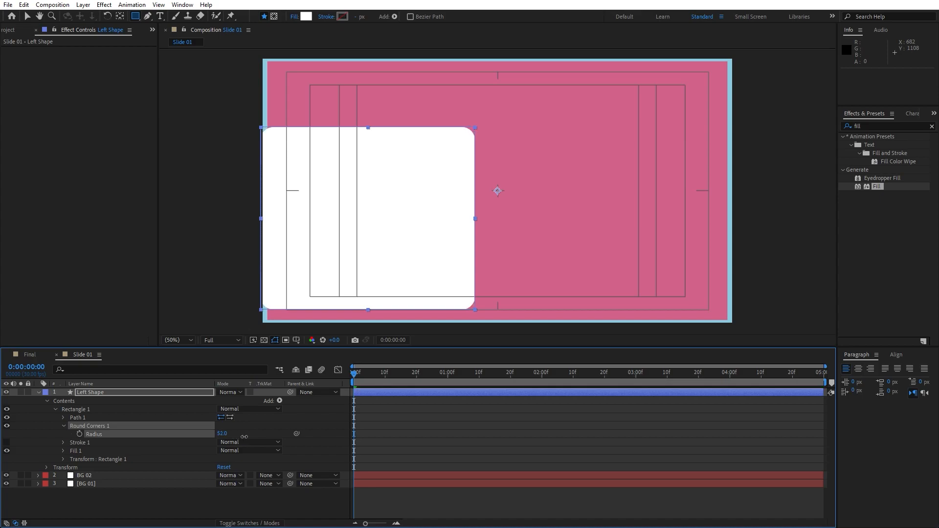
click(222, 433)
text(50)
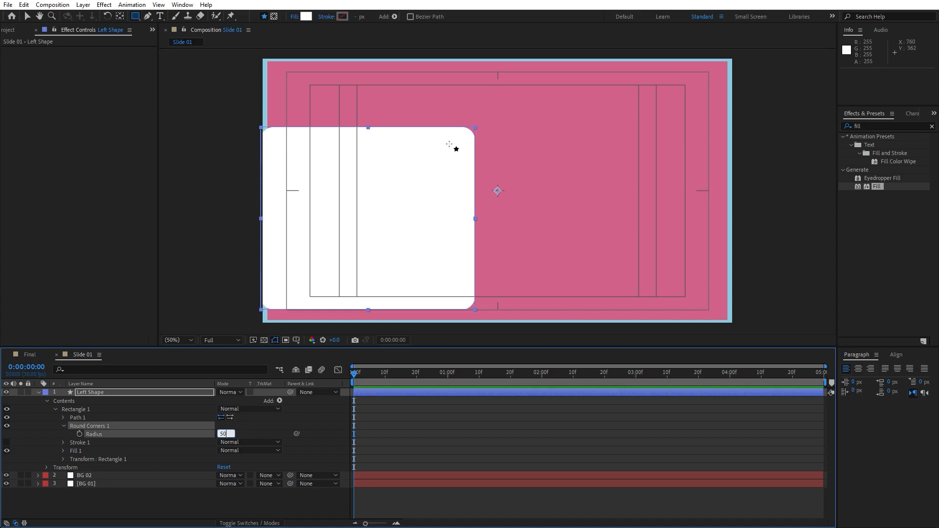
click(170, 459)
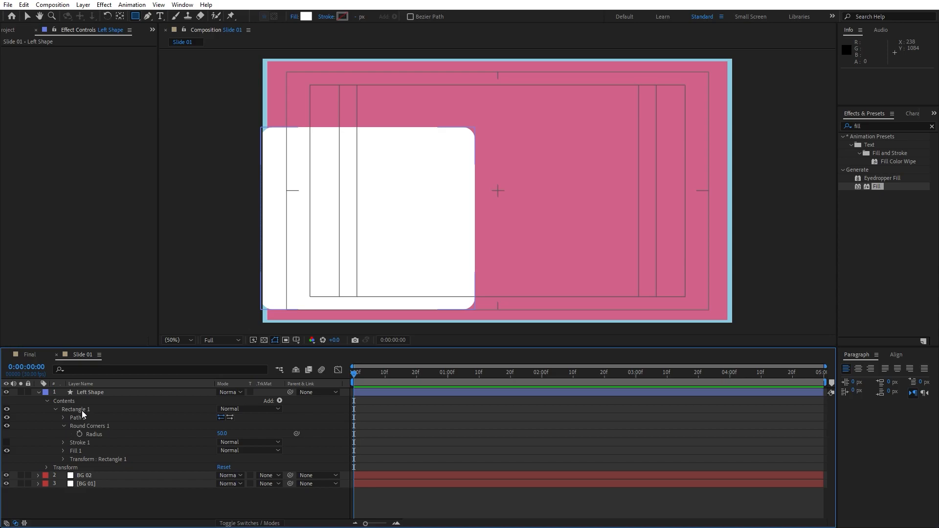
- Move the lower right vertex of the Left Shape path inward to slant its right edge, and collapse the layer's properties
click(84, 417)
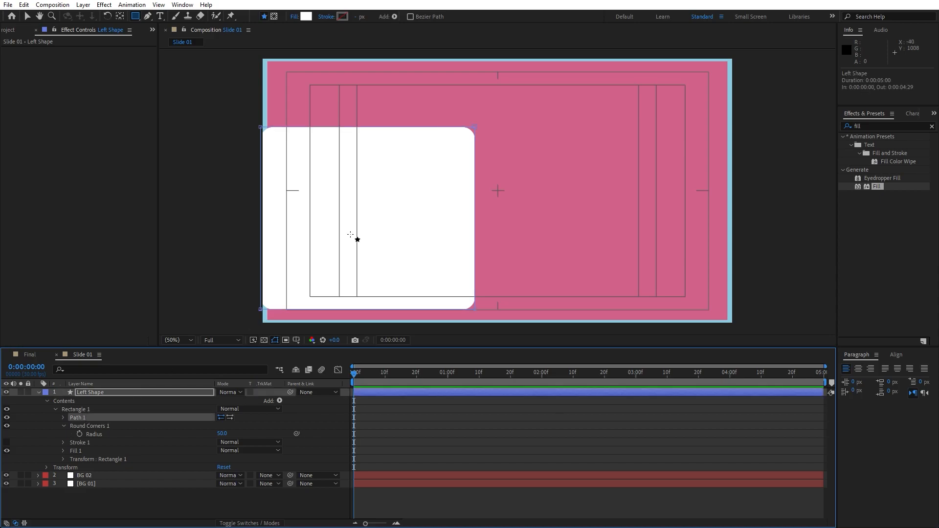
key(v)
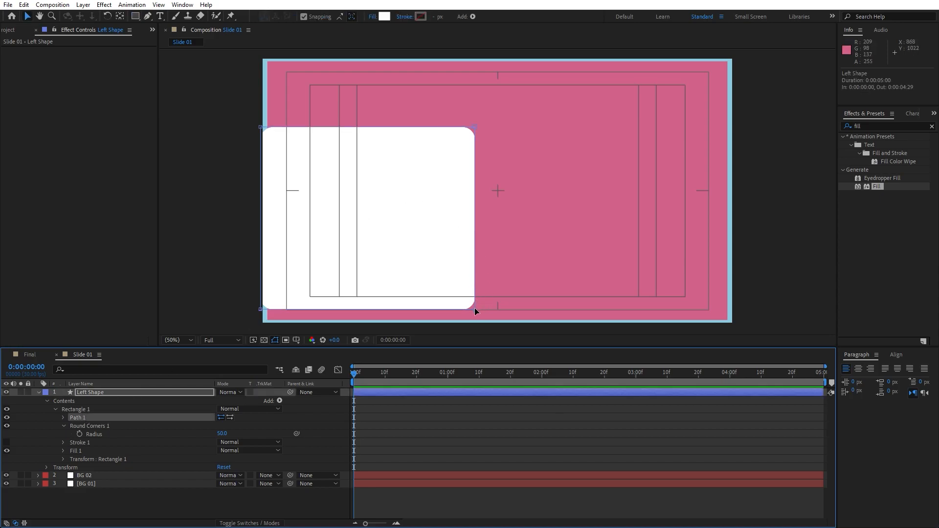
drag(474, 309, 408, 310)
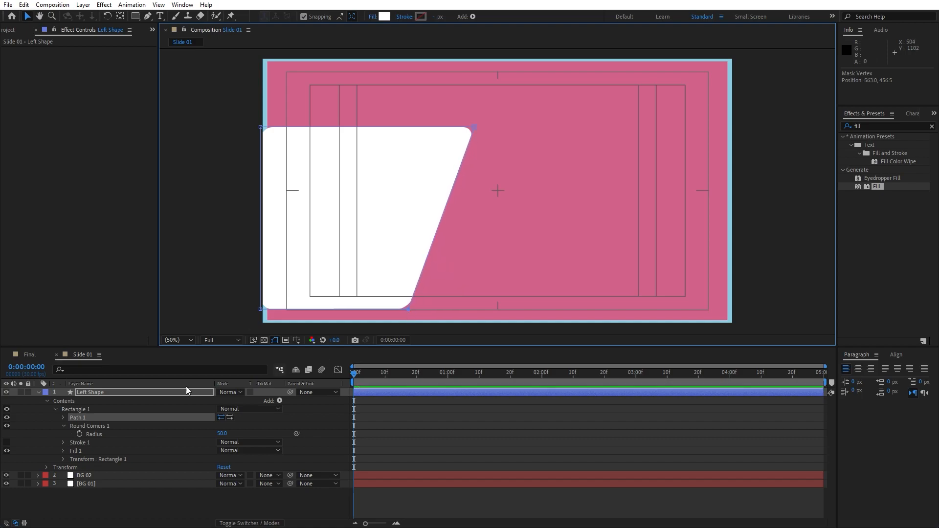
click(38, 393)
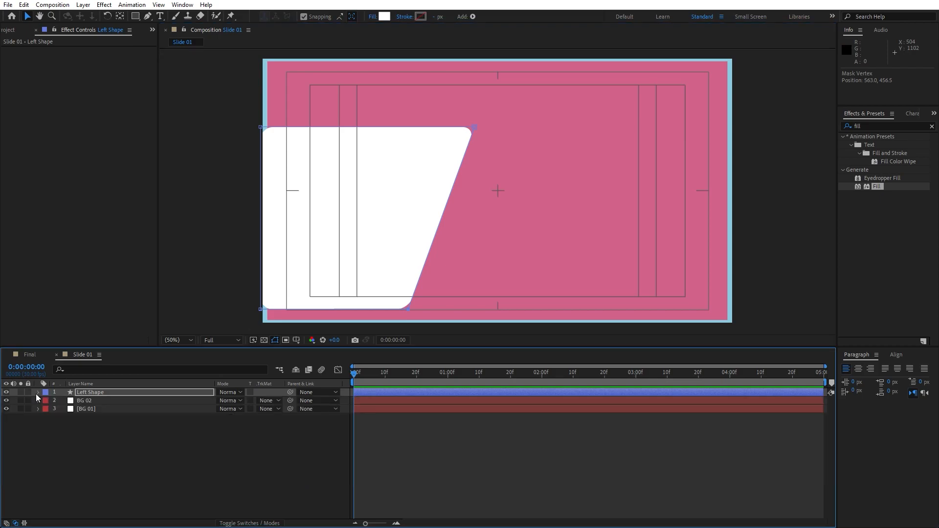
- Apply the Fill effect to the Left Shape layer and set its color to 682844
click(97, 392)
drag(874, 189, 116, 394)
click(93, 76)
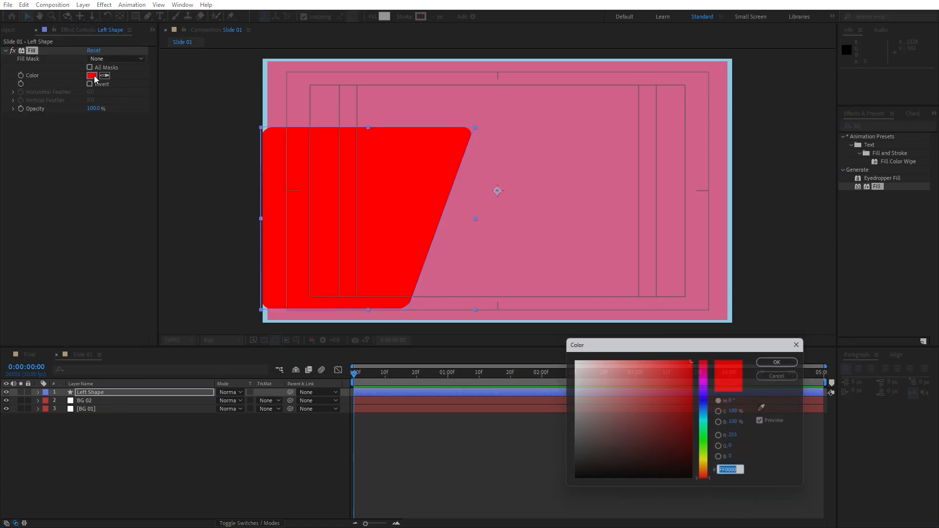
text(68)
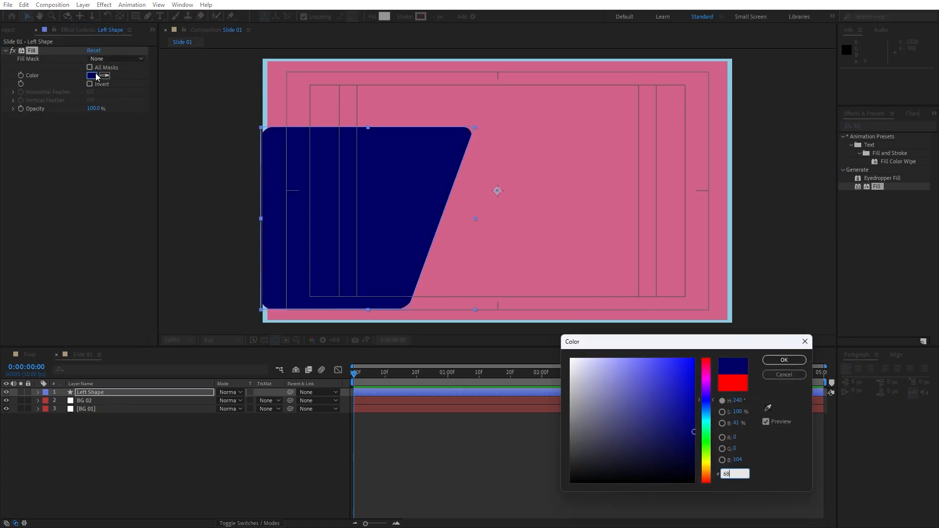
text(2844)
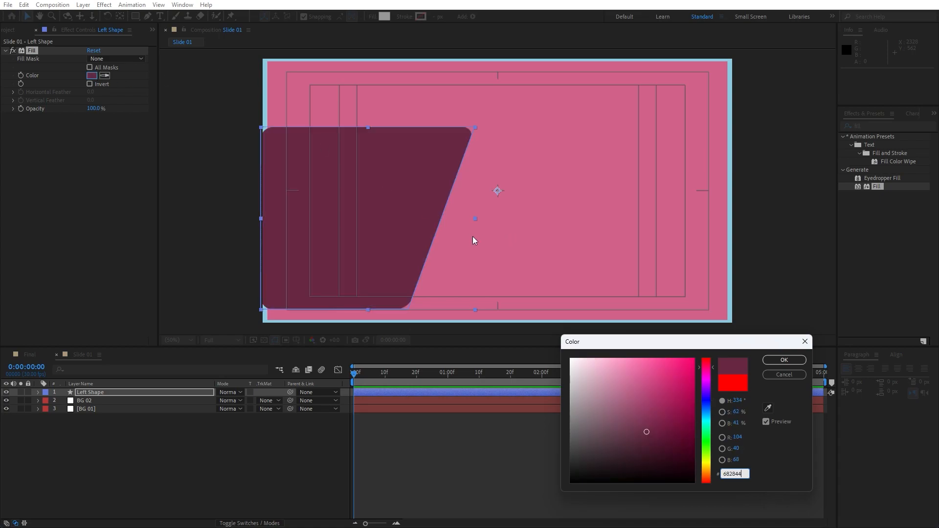
click(783, 361)
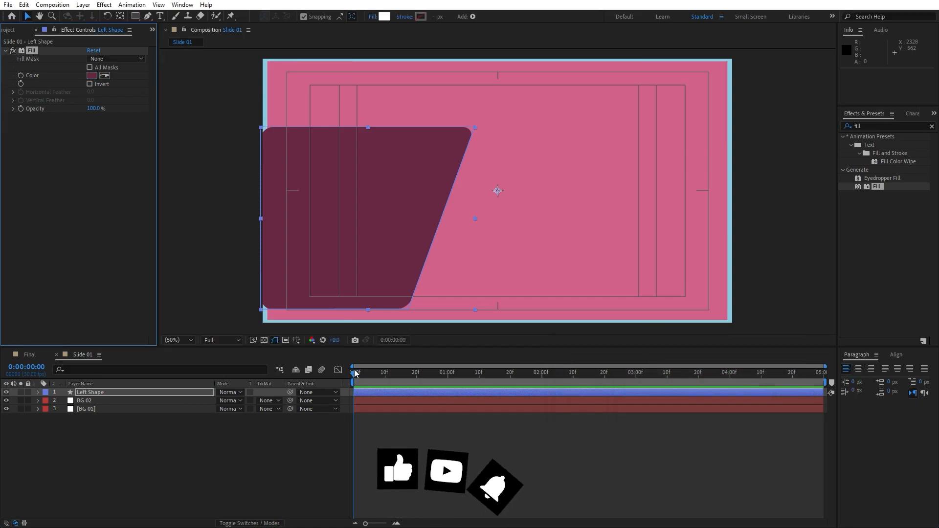
click(216, 456)
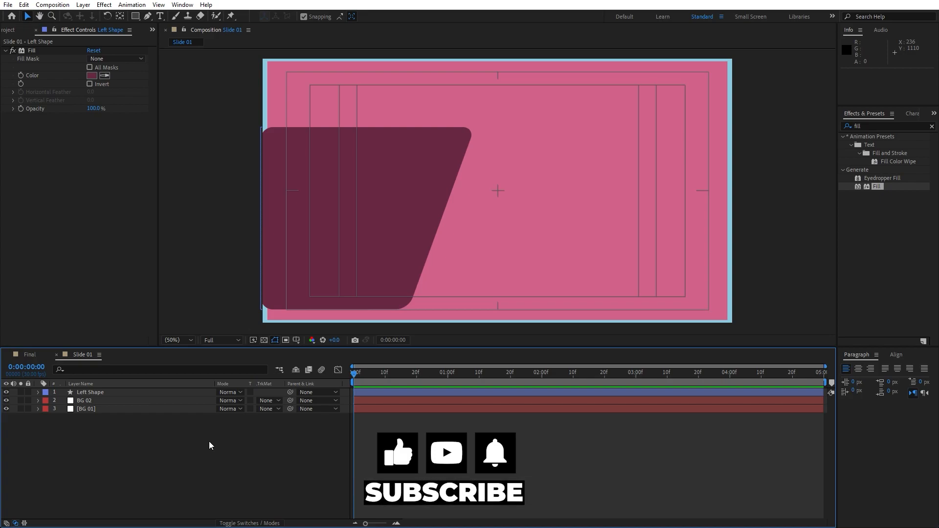
- Draw a rectangle of about 1042 by 924 px over the frame's right half as a new shape layer named Right Shape
click(135, 17)
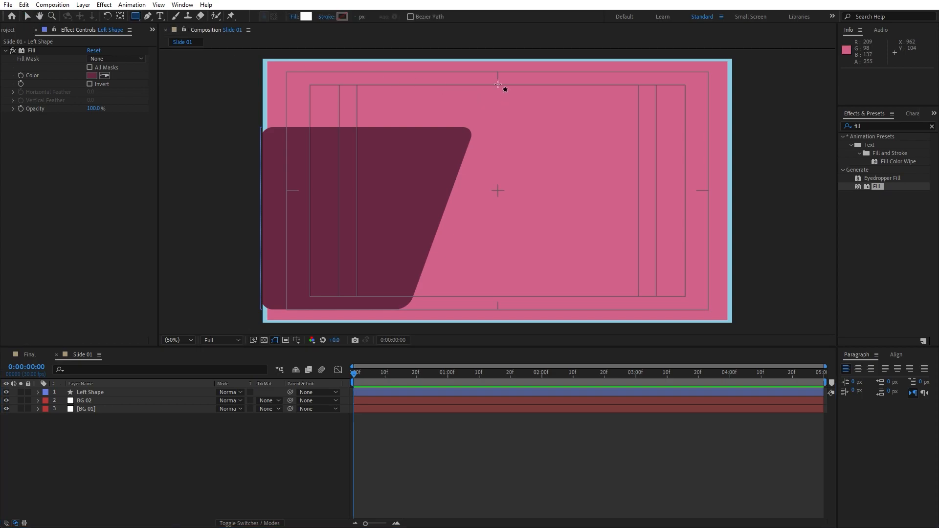
drag(496, 85, 752, 311)
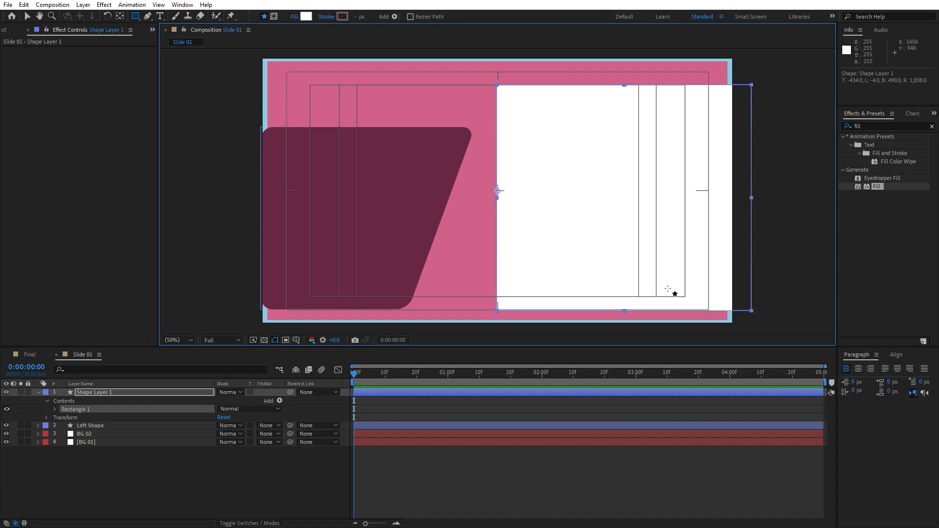
click(92, 391)
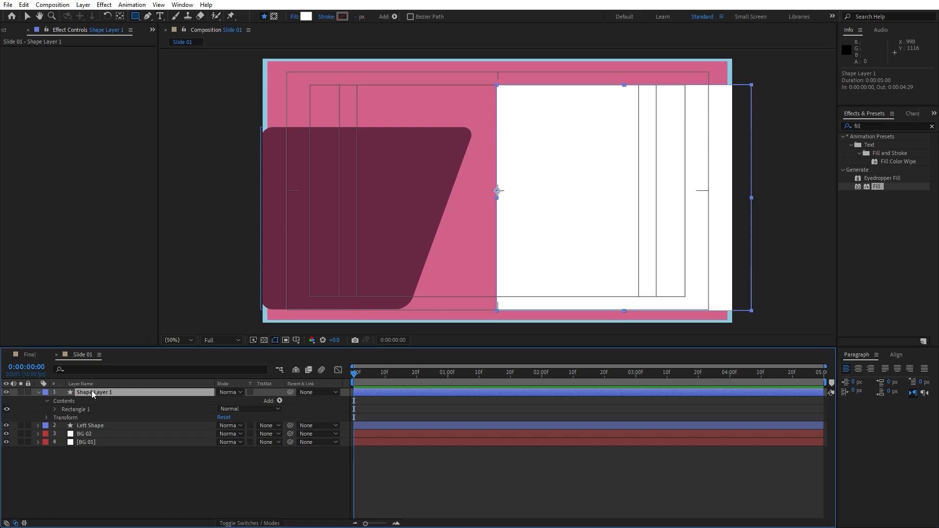
key(Return)
text(Right)
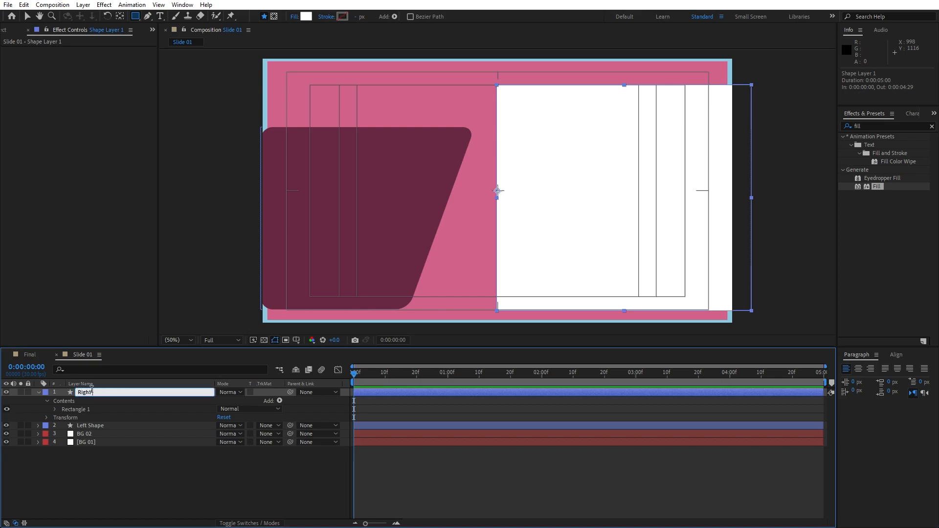
text( Shape)
key(Return)
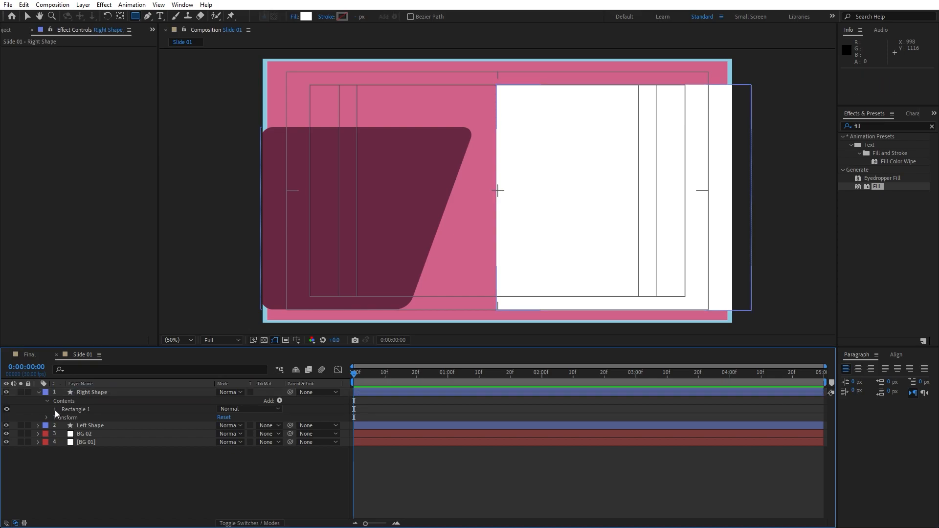
- Convert the rectangle path of the Right Shape layer to a Bezier path
click(55, 409)
click(99, 419)
right_click(91, 420)
click(135, 452)
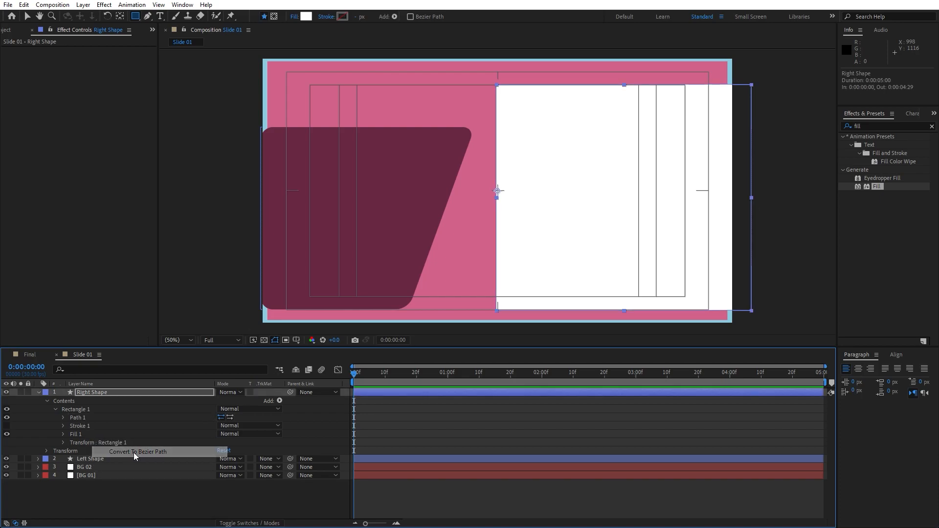
- Add Round Corners to the Right Shape rectangle and set its radius to 50
click(279, 400)
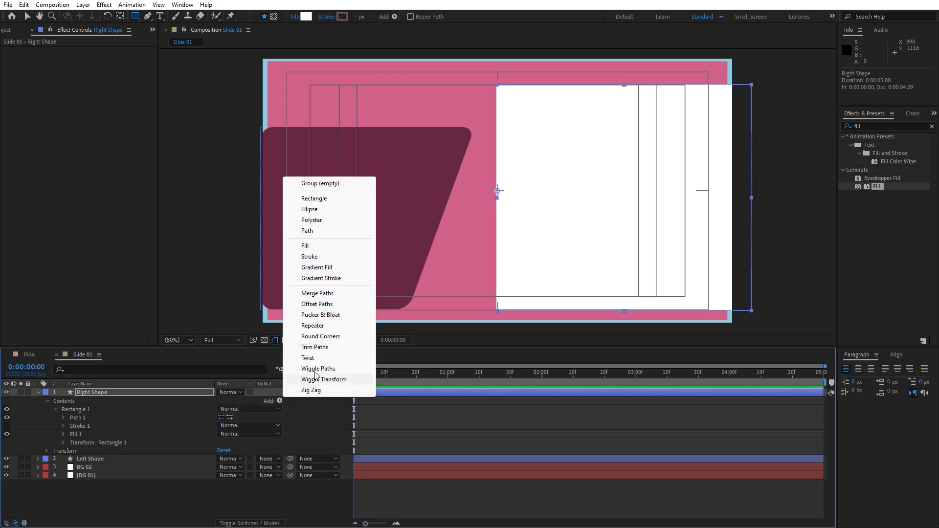
click(320, 337)
click(63, 426)
click(222, 434)
text(50)
click(197, 492)
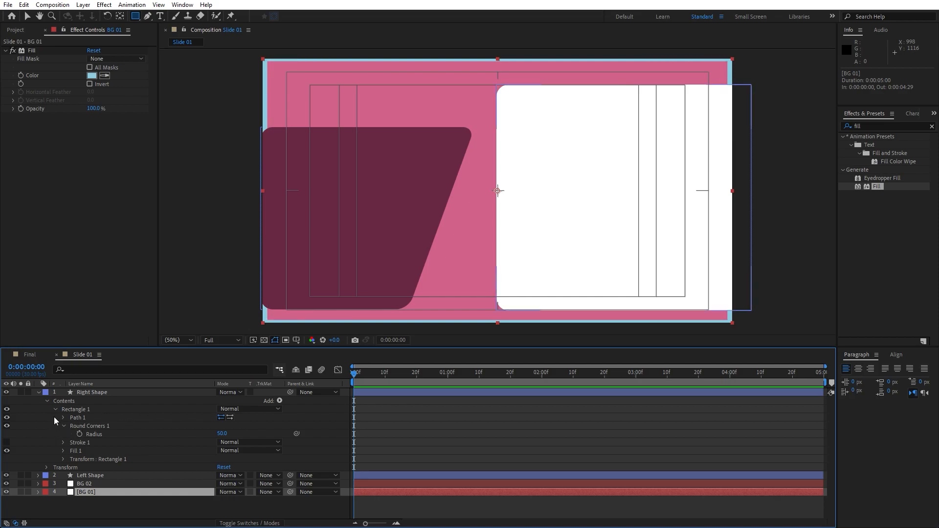
- Slant the left edge of the Right Shape path parallel to Left Shape by moving its lower left vertex outward and upper left vertex inward
click(46, 401)
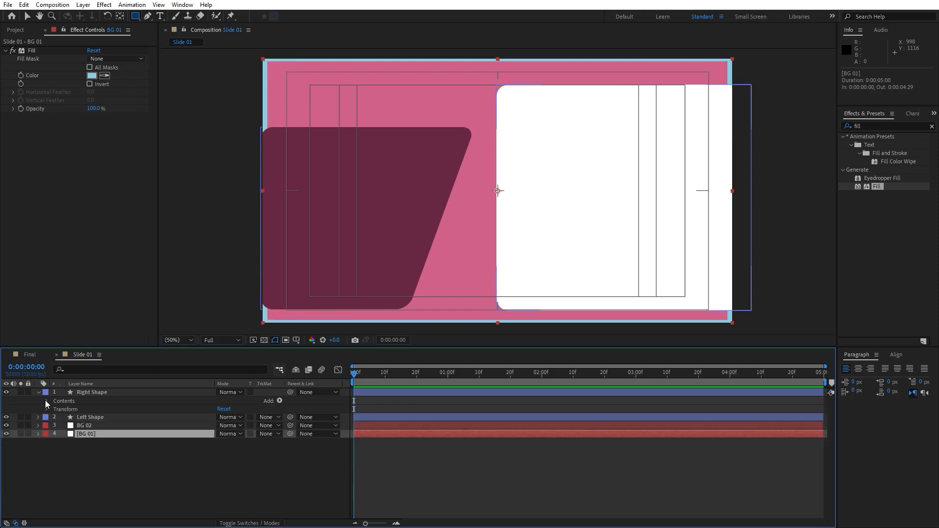
click(46, 401)
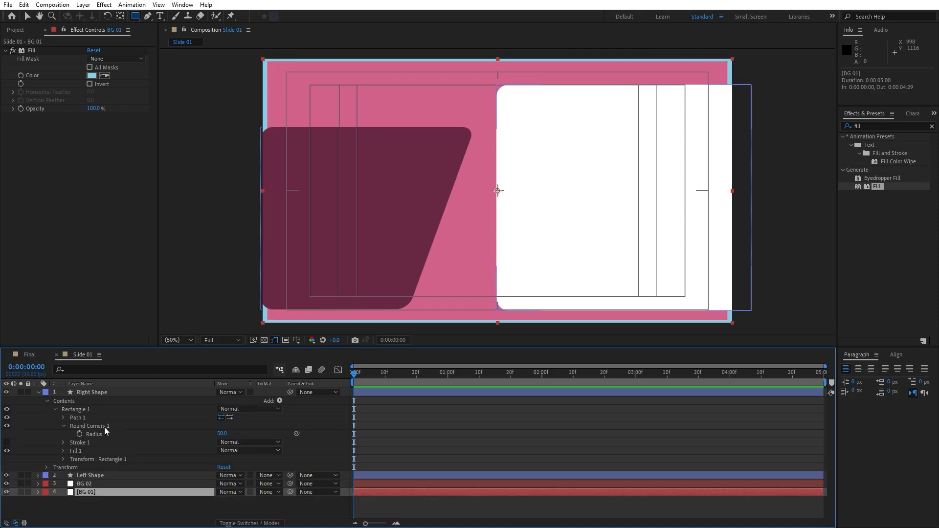
click(77, 418)
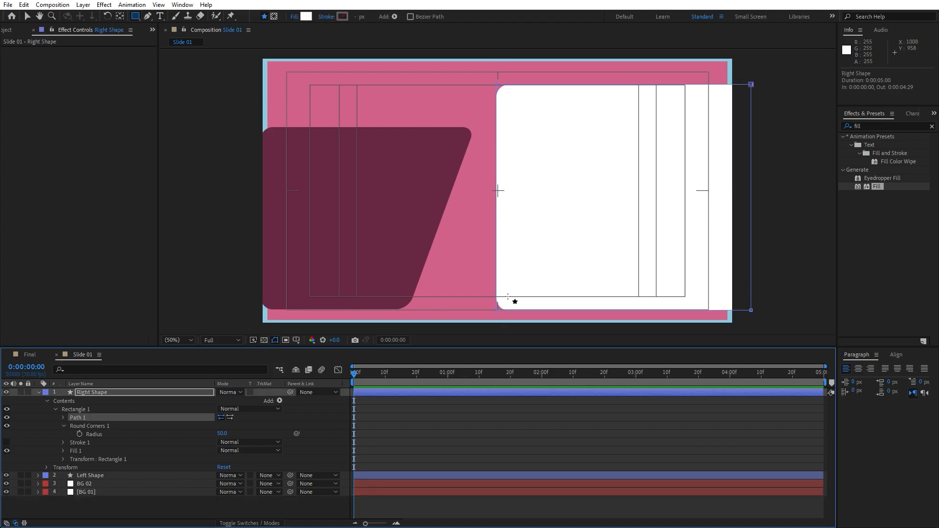
key(v)
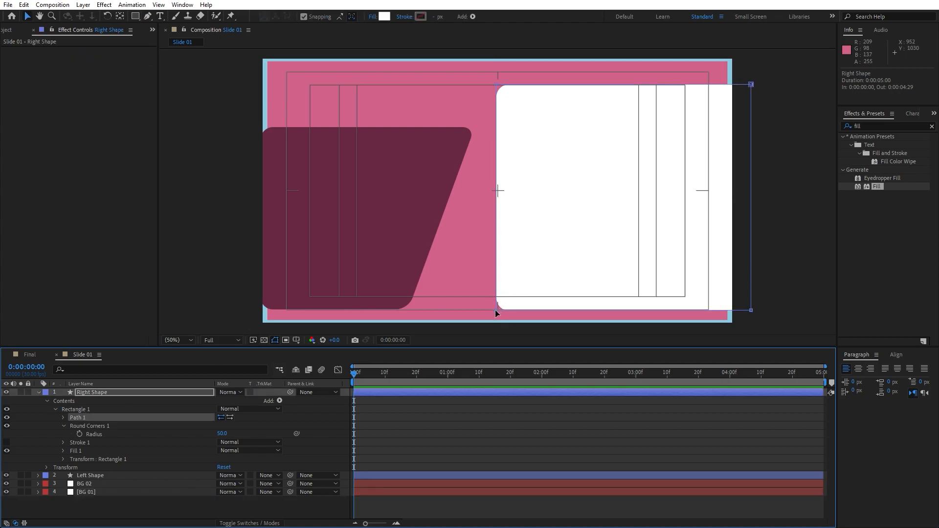
drag(495, 309, 441, 310)
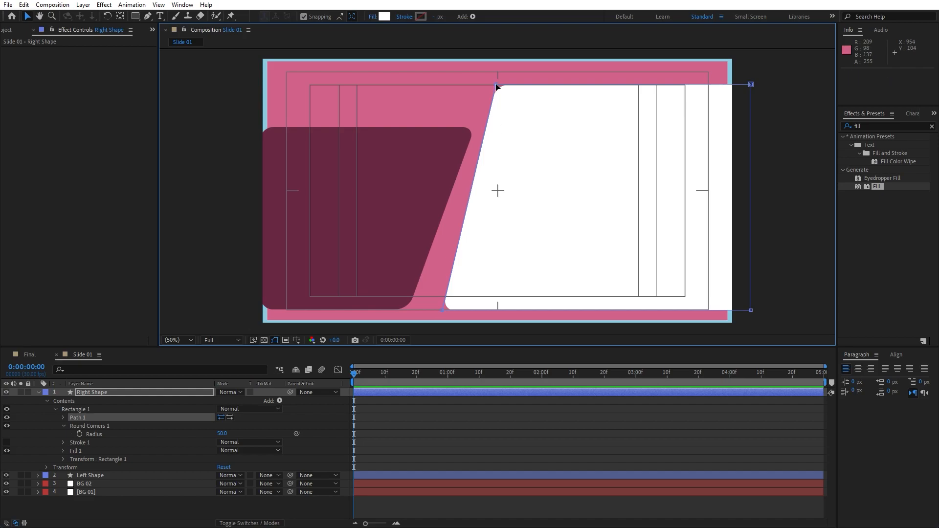
drag(496, 86, 522, 87)
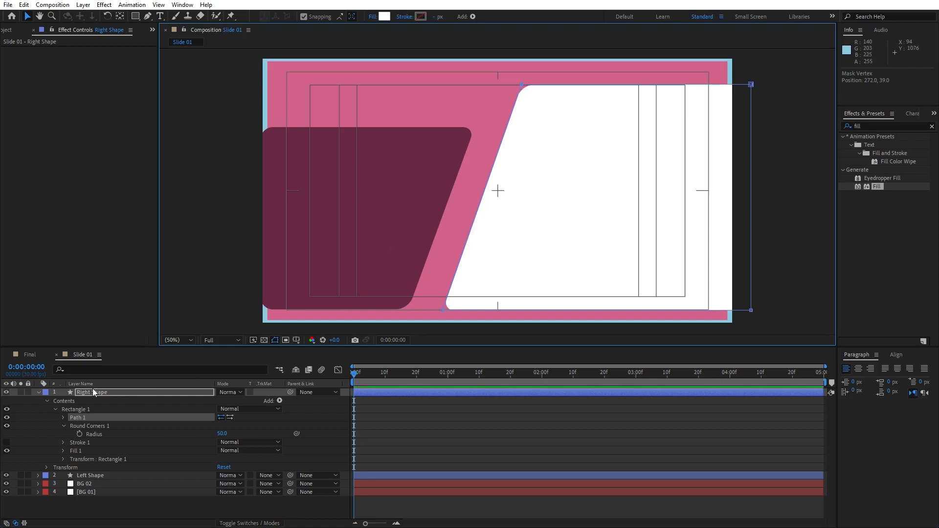
click(37, 393)
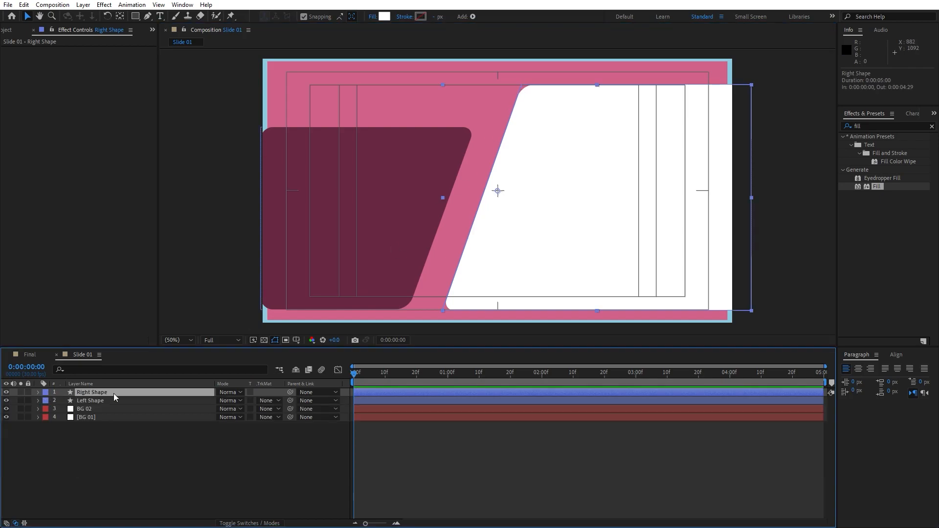
- Set a Position keyframe for the Right Shape layer at 0:00:01:00 and return to the start of the timeline
drag(360, 376, 449, 371)
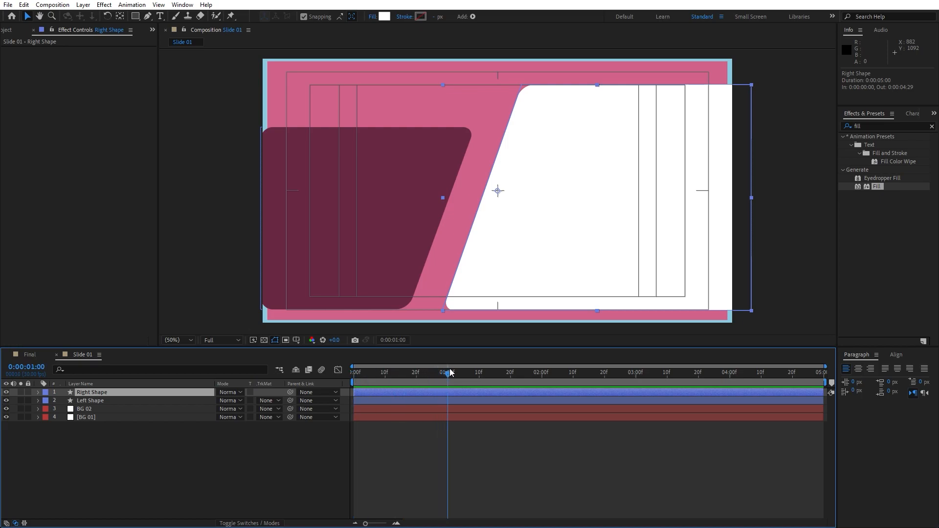
key(alt+shift+p)
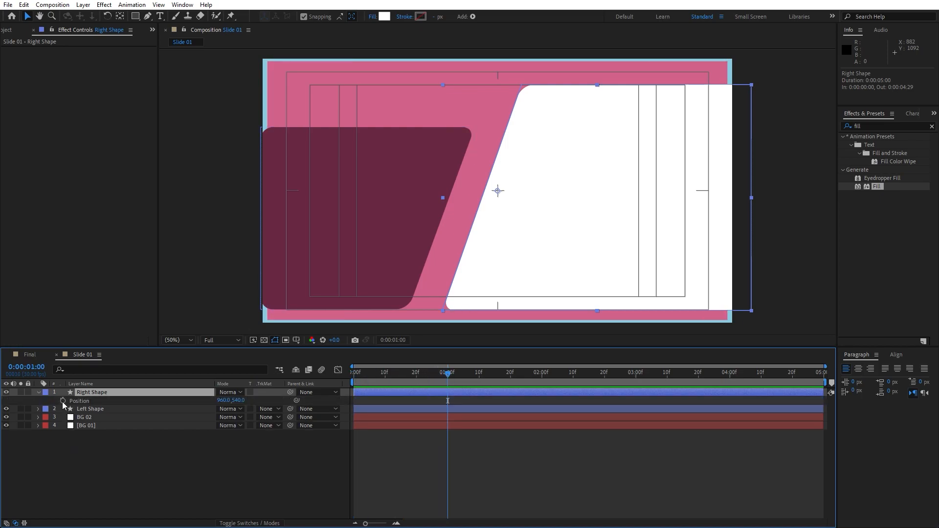
click(389, 401)
drag(441, 372, 310, 386)
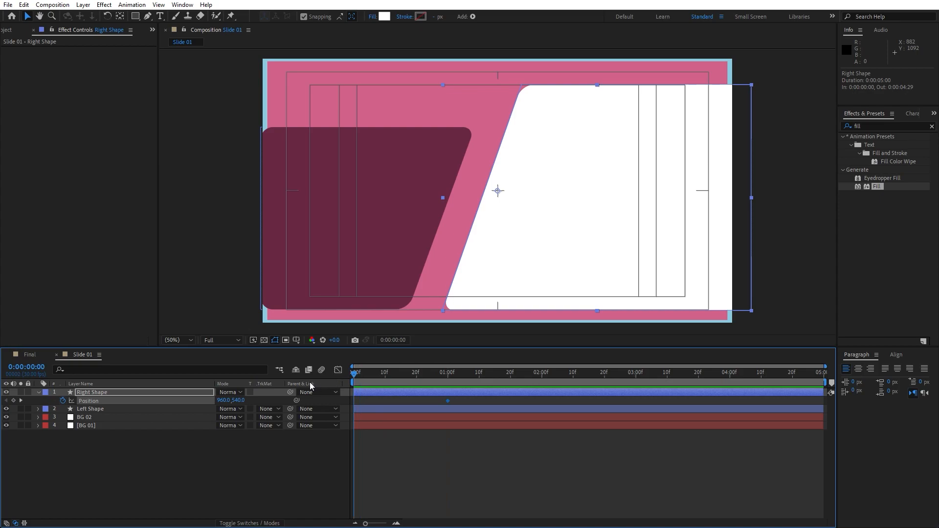
- Move the Right Shape layer below the frame to Position 960, 1540 at 0:00:00:00 and apply Easy Ease to both its Position keyframes
drag(239, 400, 286, 401)
click(300, 474)
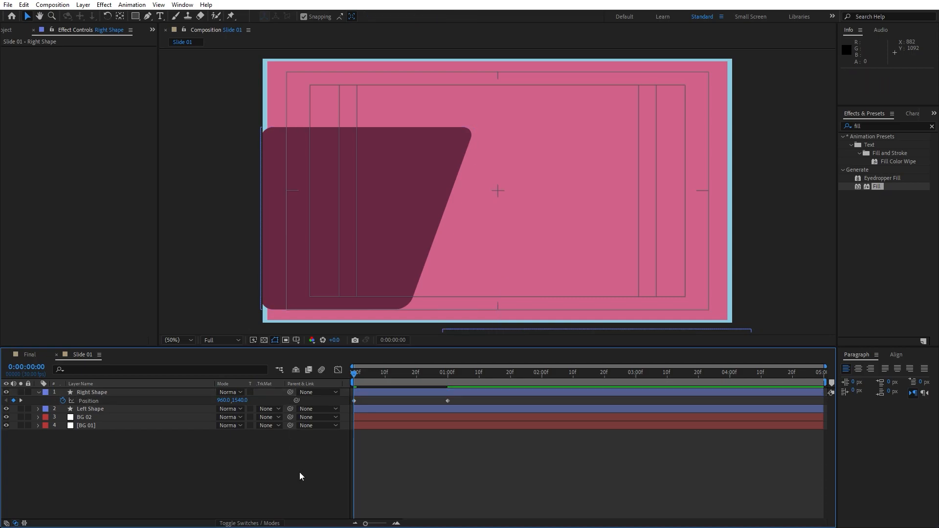
drag(471, 399, 303, 437)
right_click(448, 402)
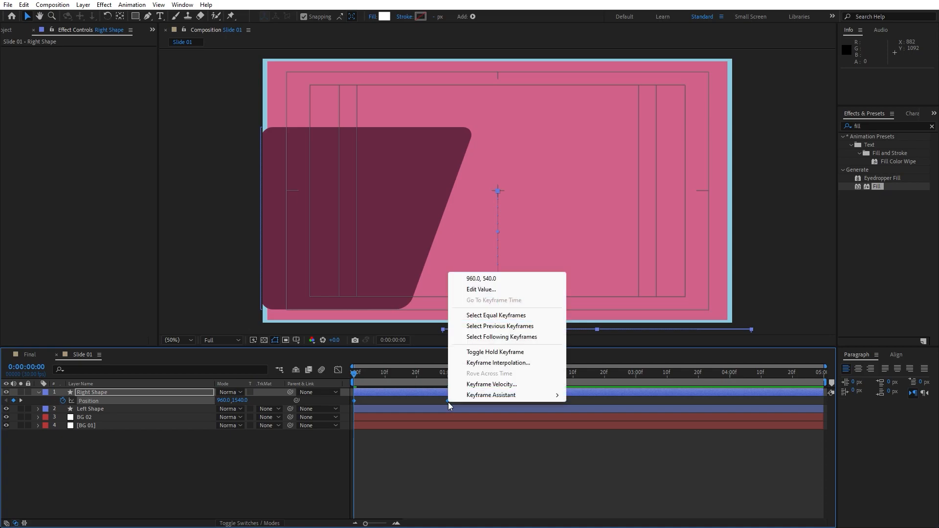
mouse_move(489, 396)
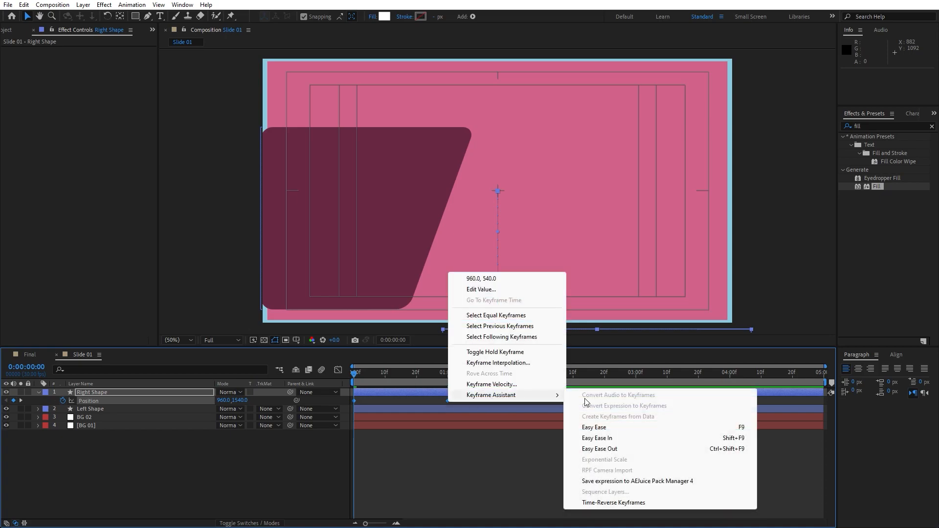
click(613, 429)
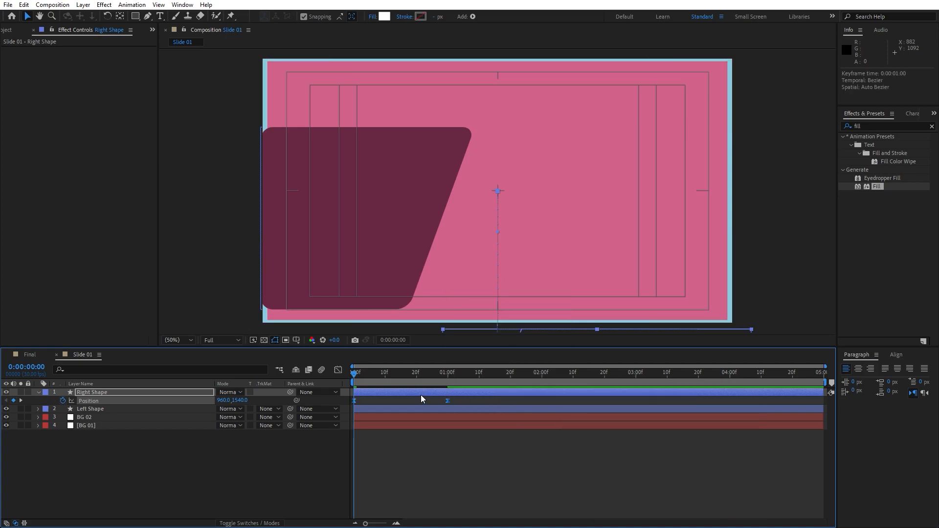
- Reshape the Right Shape's Position speed graph to peak early and slow gradually into the last keyframe, and preview the motion
click(341, 372)
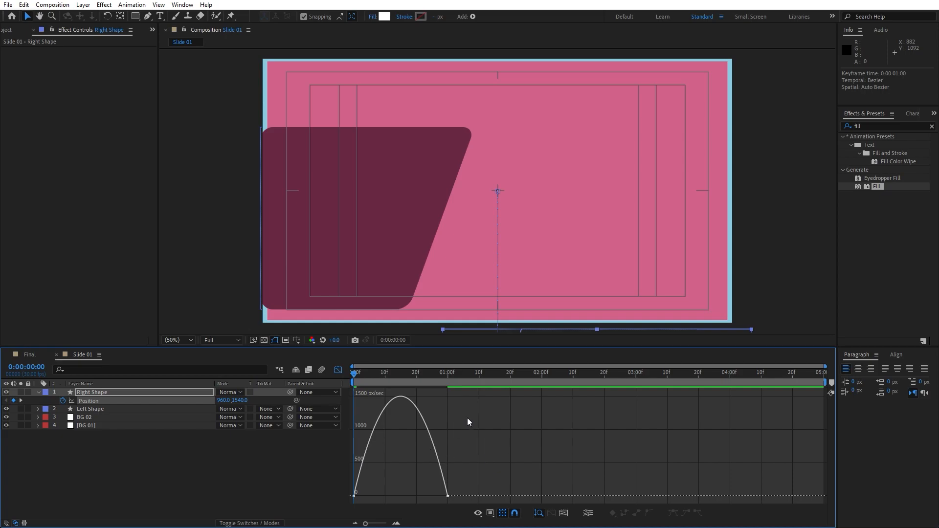
right_click(467, 418)
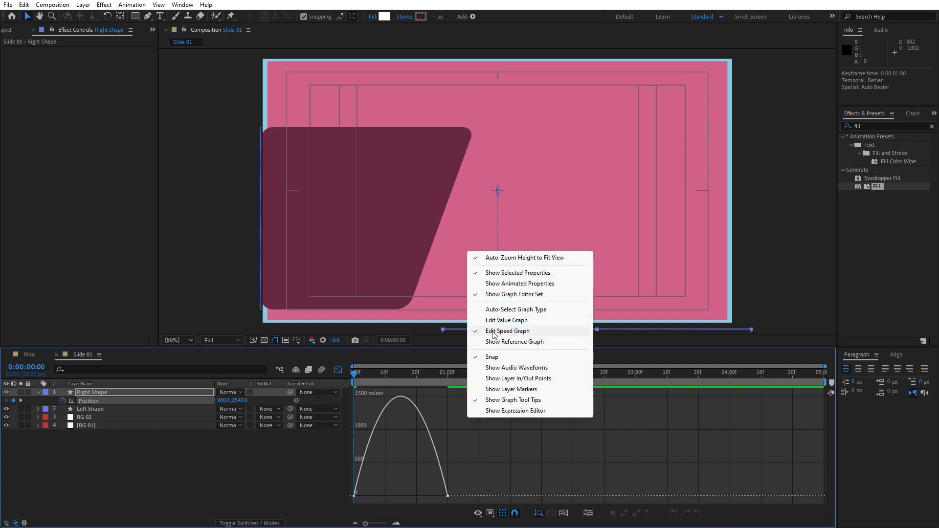
click(483, 478)
drag(483, 469, 377, 495)
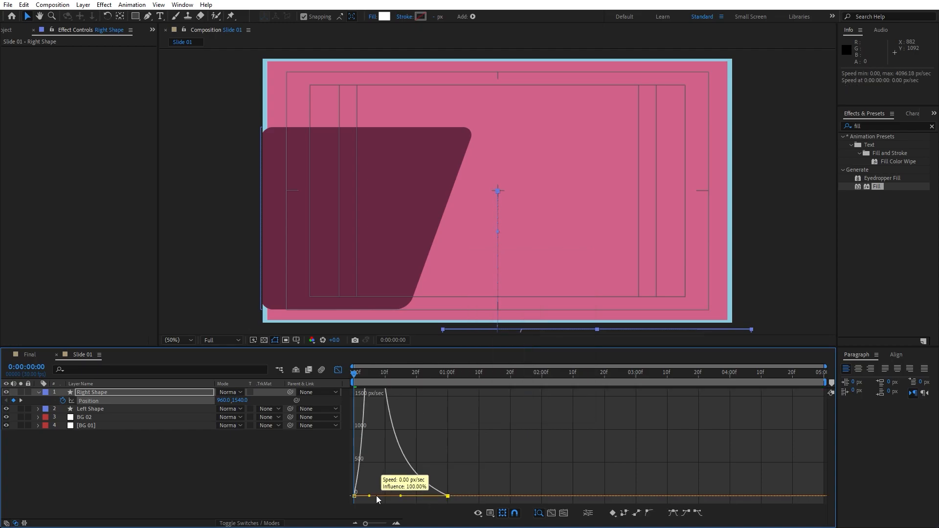
click(338, 370)
key(space)
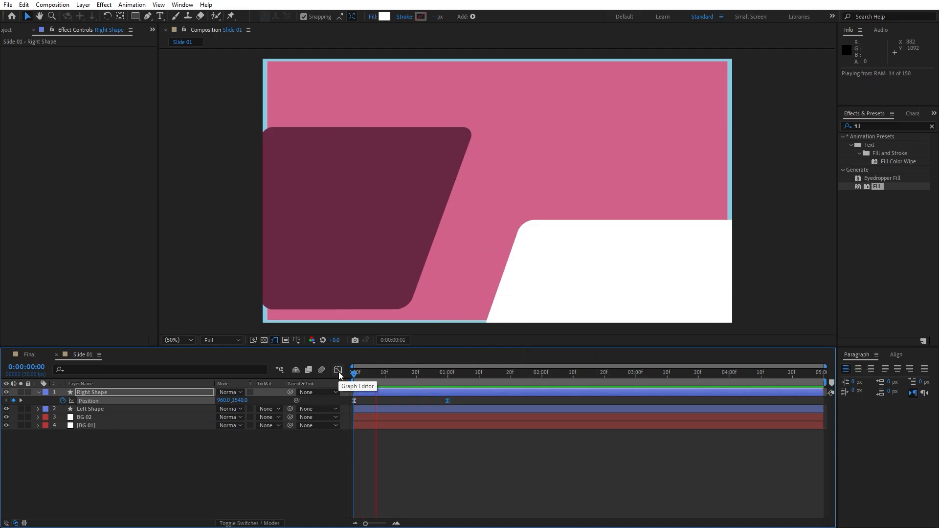
mouse_move(421, 377)
mouse_down()
mouse_move(369, 376)
mouse_move(435, 377)
mouse_up()
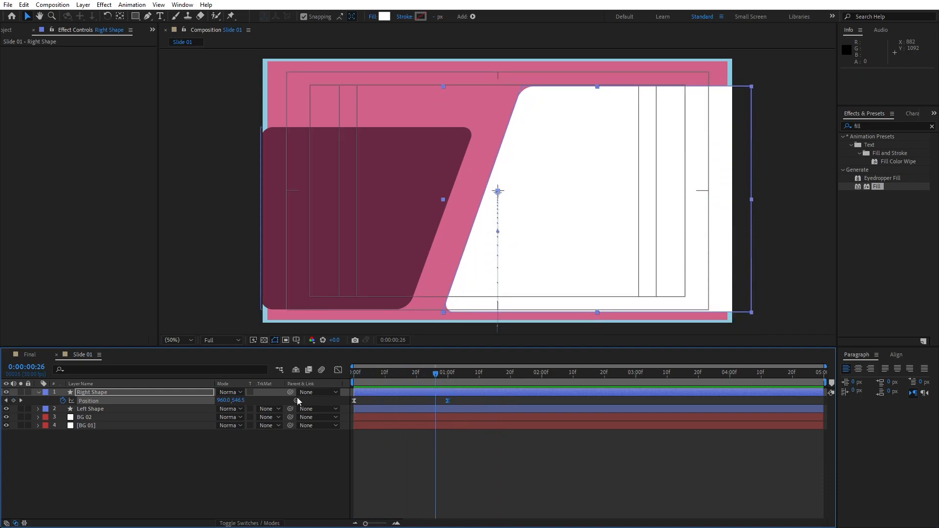
- Keyframe the Left Shape's Position at 0:00:01:00 and move the layer above the frame to 960, -501 at 0:00:00:00
click(39, 392)
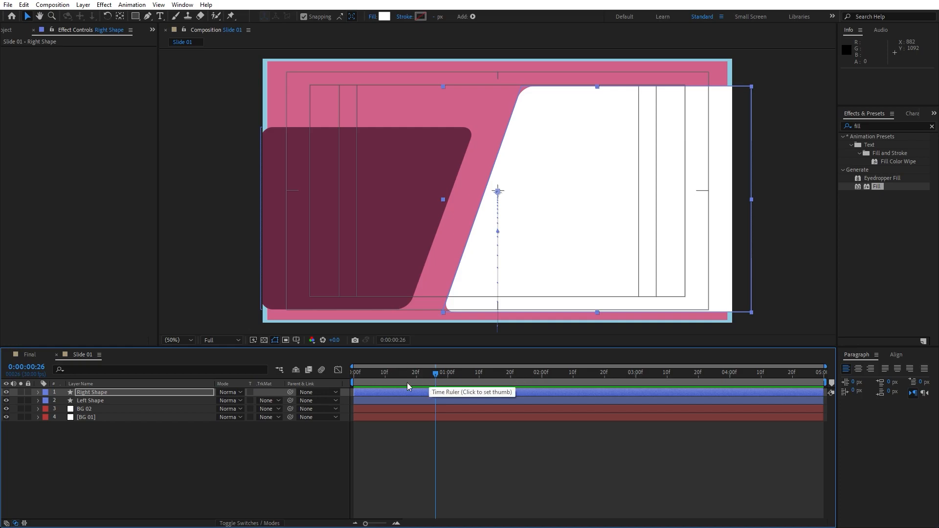
key(p)
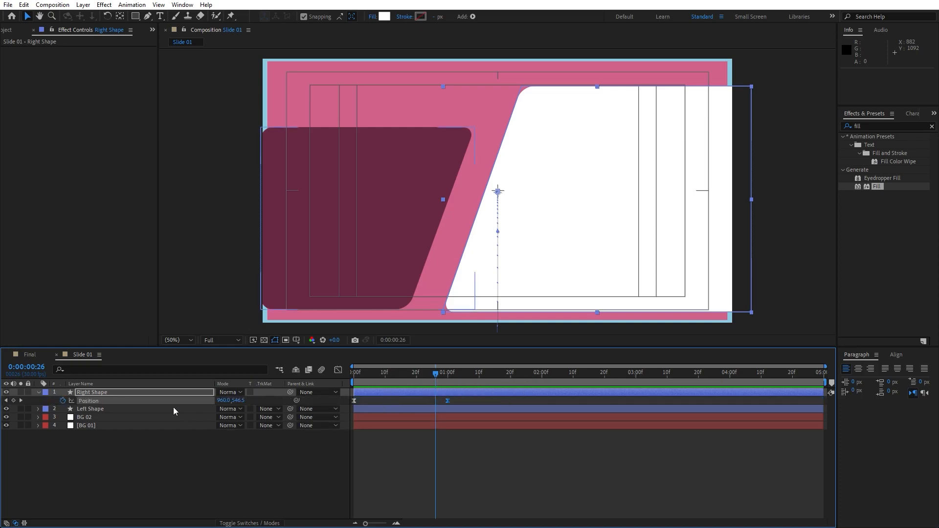
click(175, 409)
click(447, 378)
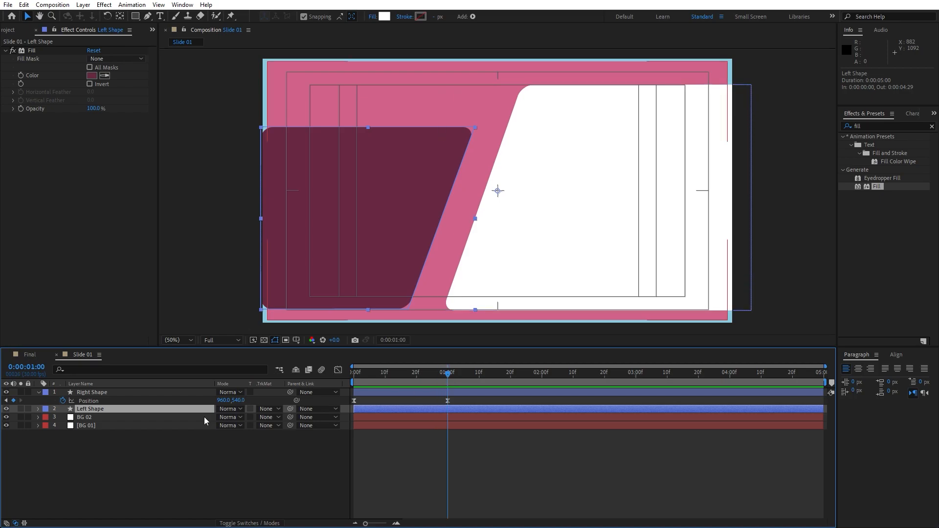
key(p)
click(63, 417)
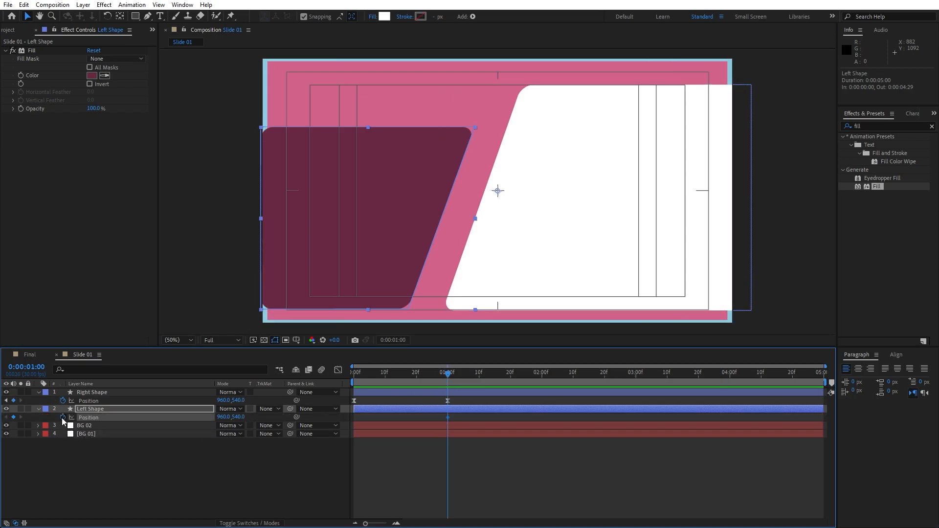
drag(438, 377, 327, 380)
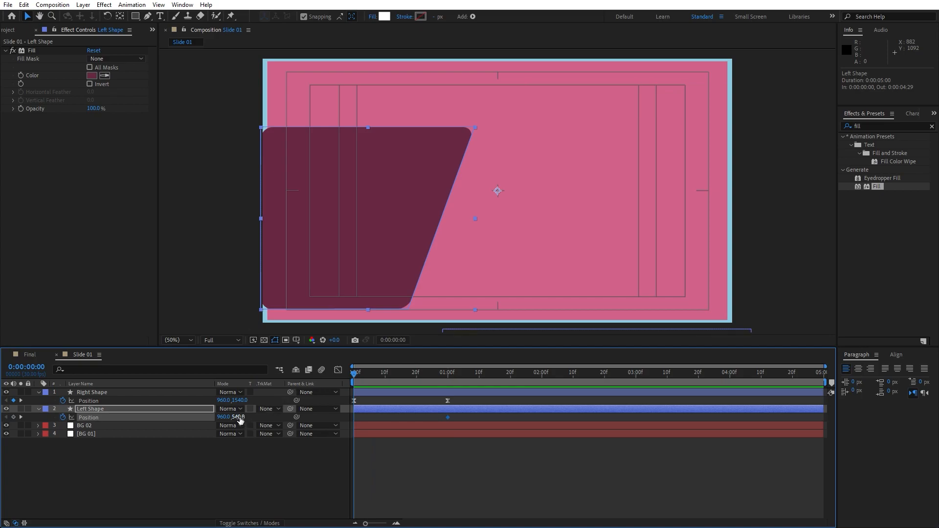
drag(239, 419, 212, 414)
- Ease both Left Shape Position keyframes with a speed graph that peaks early, and preview the two shapes sliding in
drag(497, 449, 335, 420)
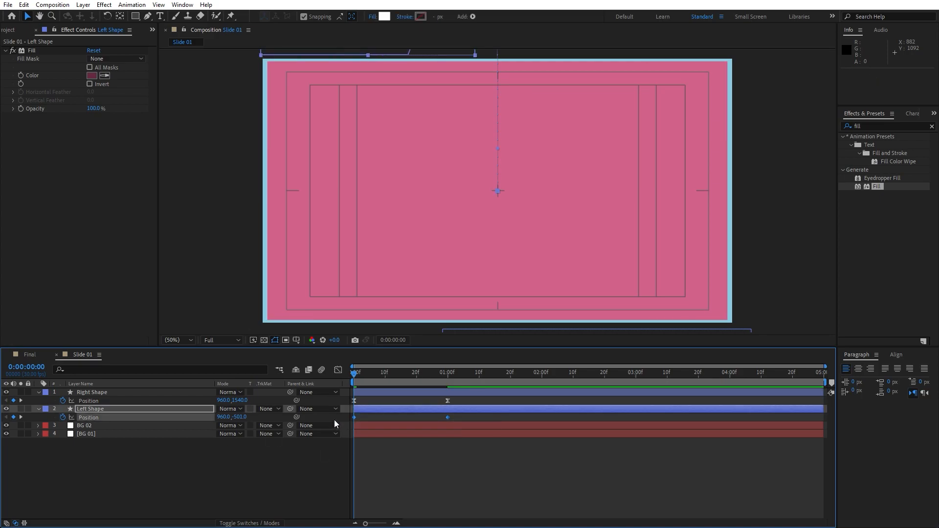
click(338, 369)
drag(505, 472, 393, 495)
click(338, 369)
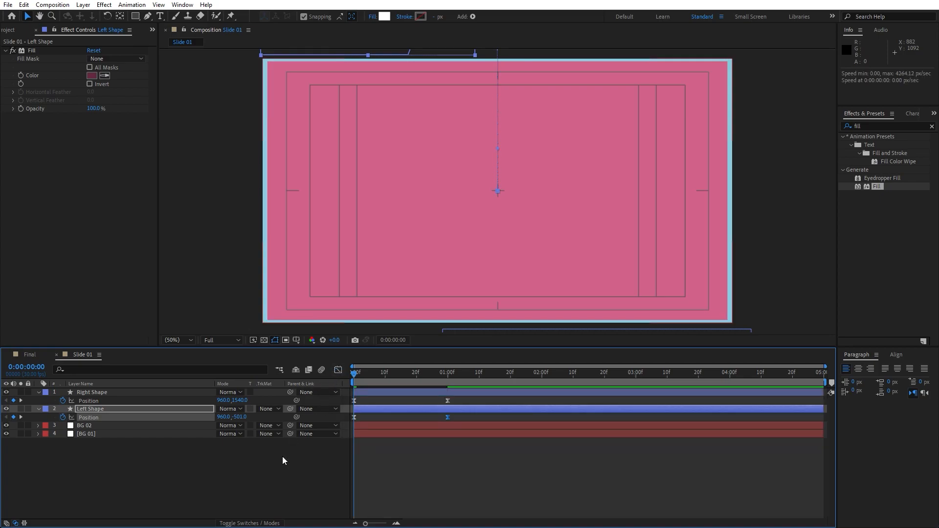
key(space)
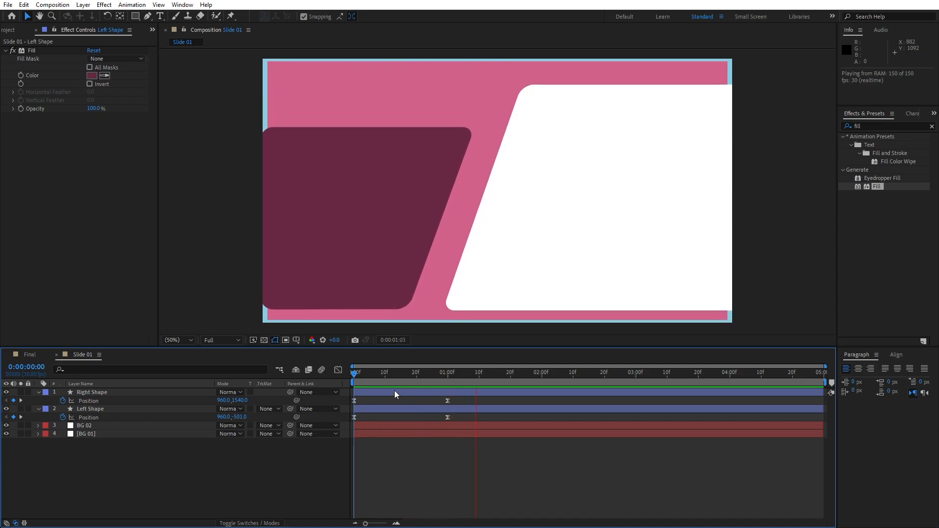
click(353, 374)
drag(353, 374, 398, 375)
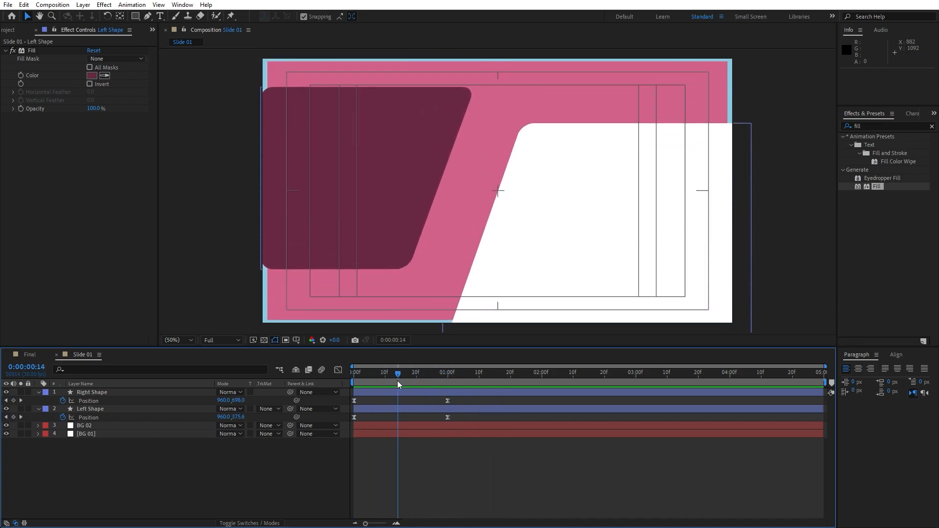
- Add the Media 01 image to the Slide 01 composition directly beneath the Right Shape layer
click(39, 393)
click(37, 31)
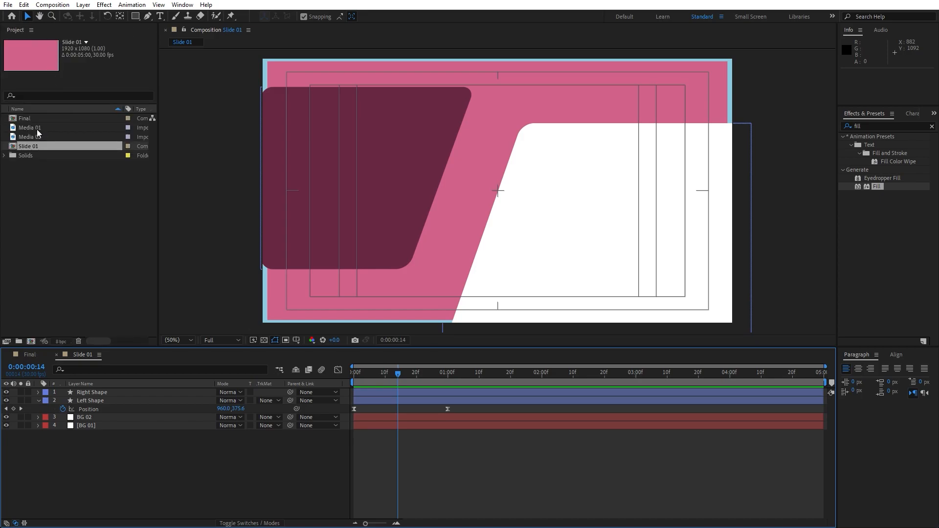
drag(38, 130, 124, 397)
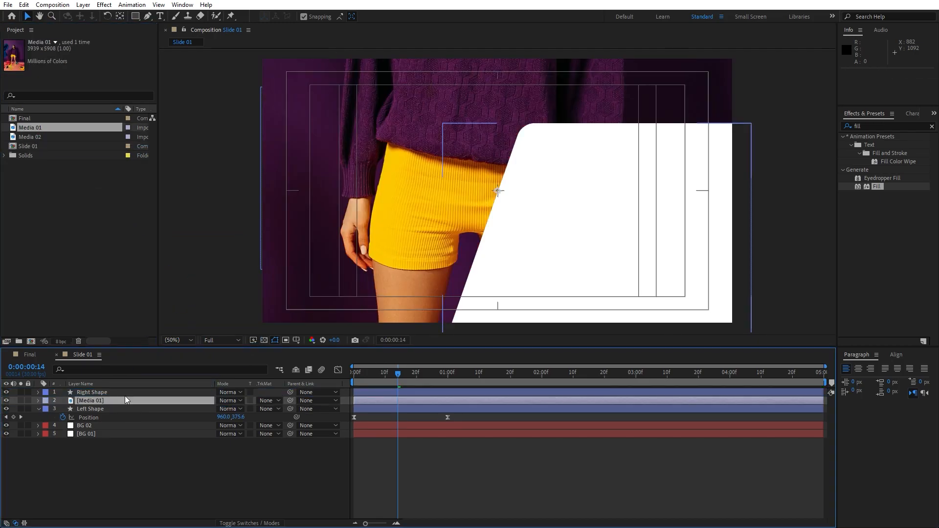
- Set the Media 01 layer's track matte to Alpha Matte "Right Shape" and check it at 0:00:00:17
click(245, 523)
click(244, 524)
click(268, 401)
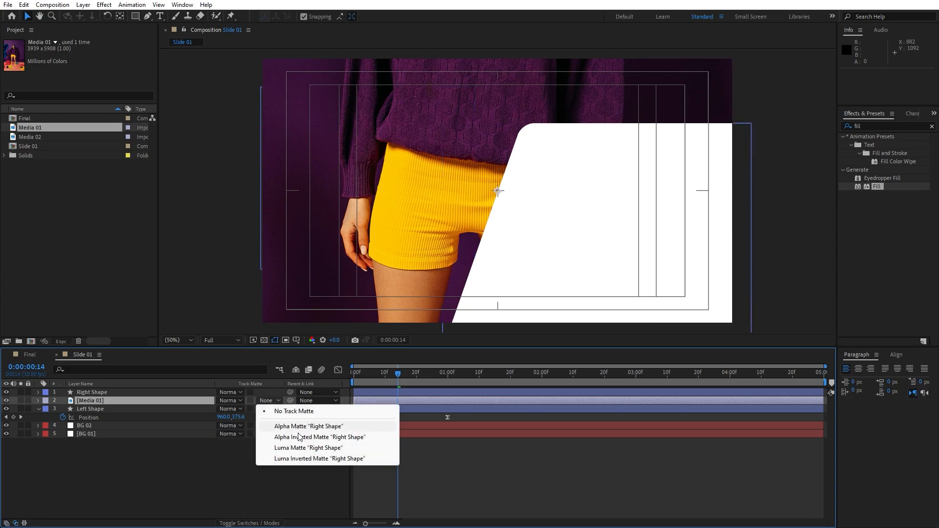
click(321, 427)
click(406, 373)
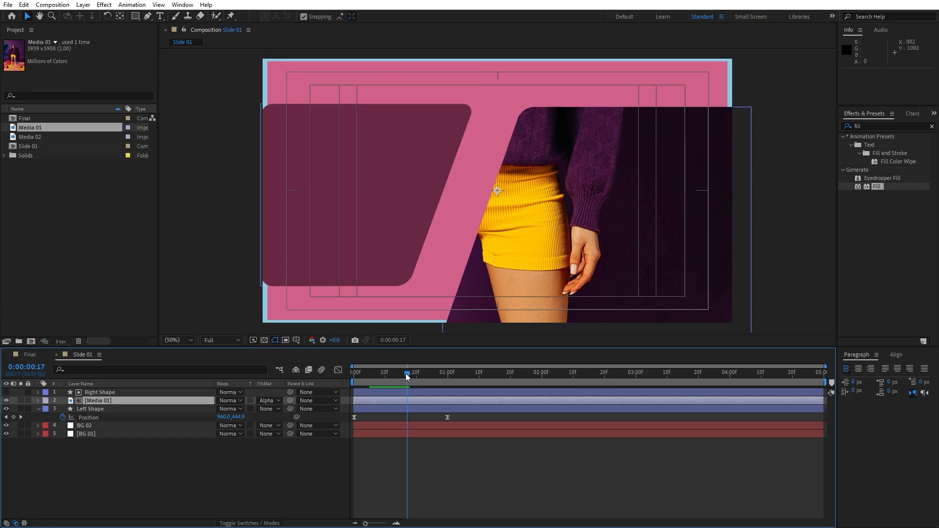
- Scale the Media 01 layer down to 37%
click(275, 340)
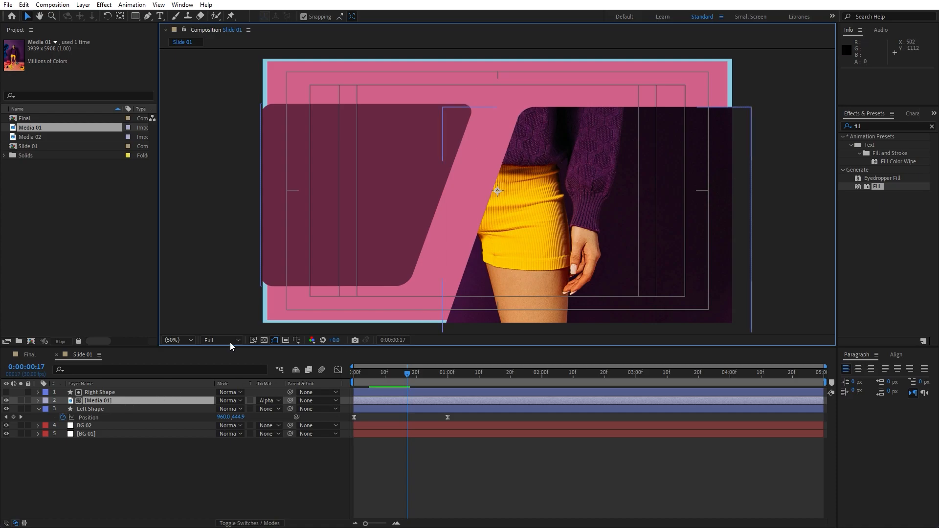
key(comma)
key(comma)
key(s)
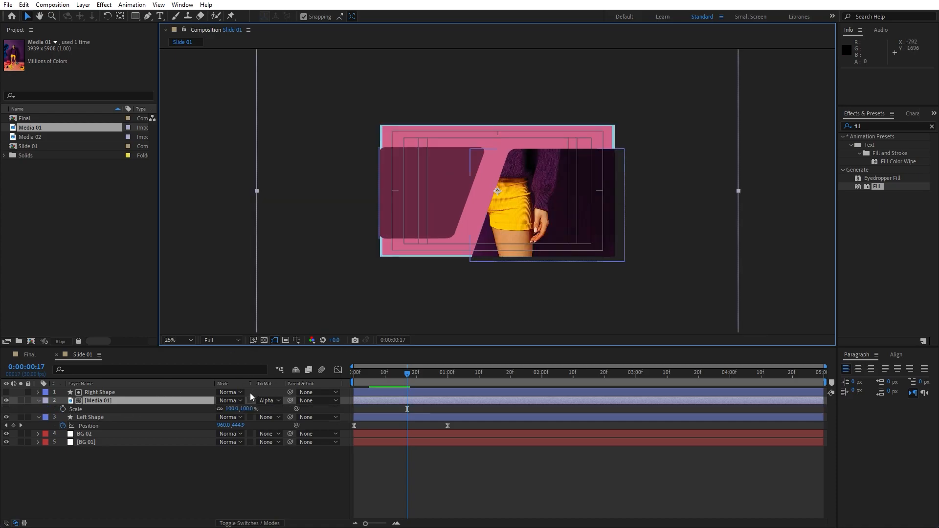
drag(229, 409, 206, 409)
click(229, 409)
text(37)
key(Return)
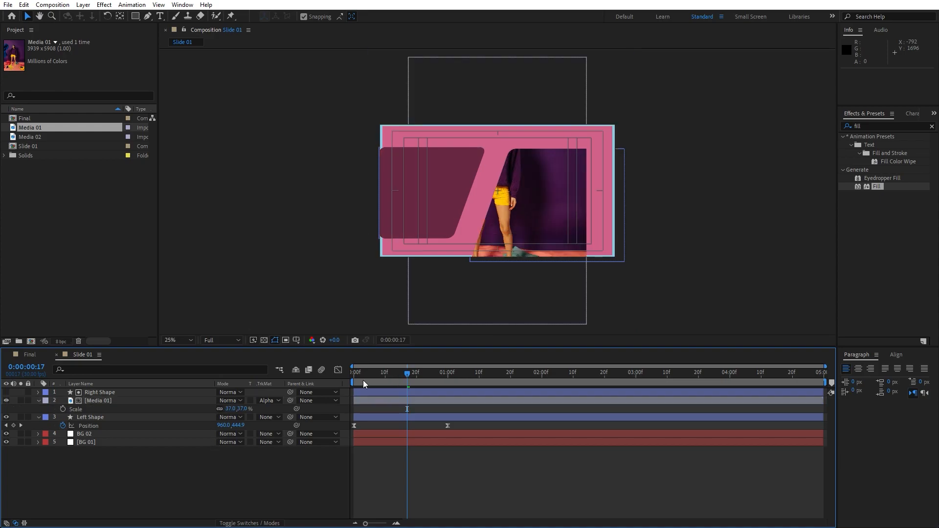
- Reposition Media 01 to about 1556, 984 so the woman's upper body fills the right shape, and preview the result
click(98, 400)
drag(526, 221, 597, 272)
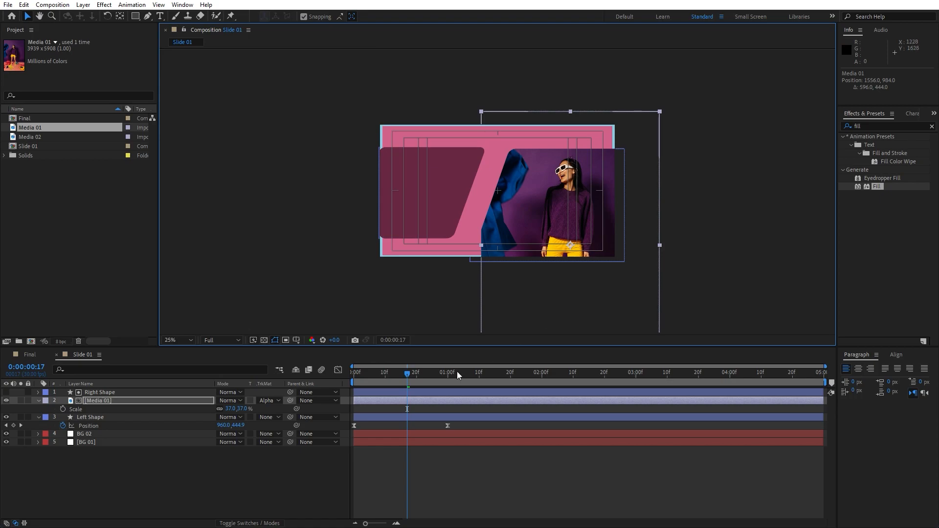
click(365, 382)
key(space)
drag(399, 377, 433, 376)
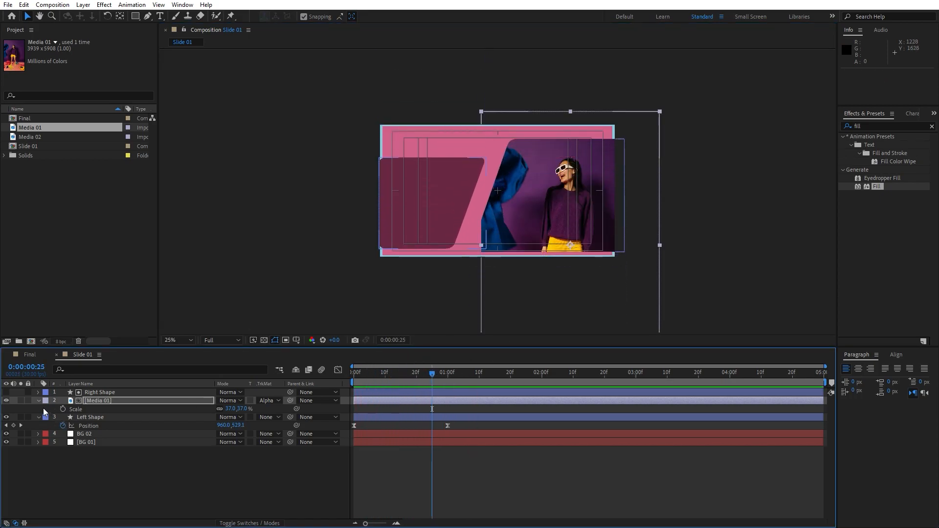
- Keyframe the Media 01 Scale at 0:00:01:00 and set the Scale to 42% at 0:00:01:08
mouse_move(430, 374)
mouse_down()
mouse_move(401, 373)
mouse_move(448, 373)
mouse_up()
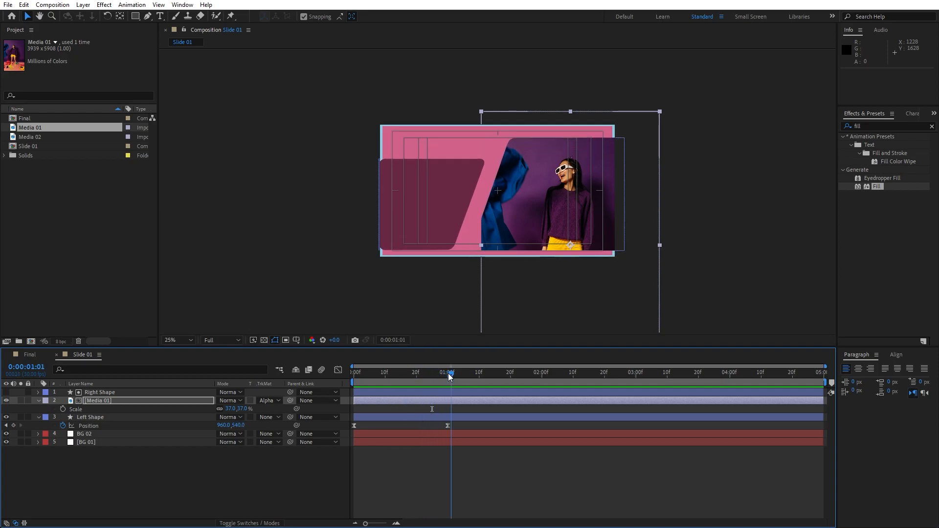
click(62, 408)
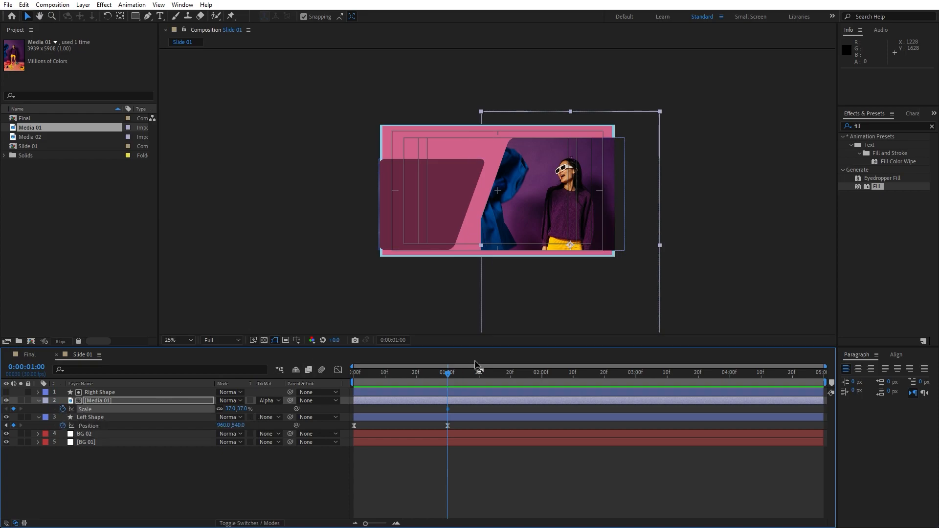
drag(451, 373, 477, 374)
click(229, 409)
text(52)
key(BackSpace)
key(BackSpace)
text(42)
click(286, 467)
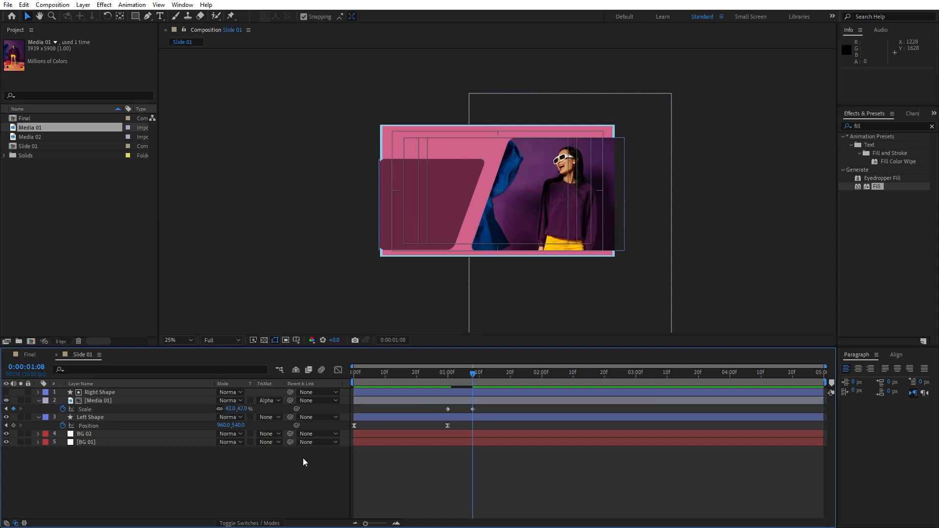
- Ease both Media 01 Scale keyframes with a speed graph that peaks early, and preview the zoom around 0:00:01:00
drag(450, 380, 445, 381)
drag(479, 406, 427, 412)
click(337, 370)
drag(497, 456, 447, 494)
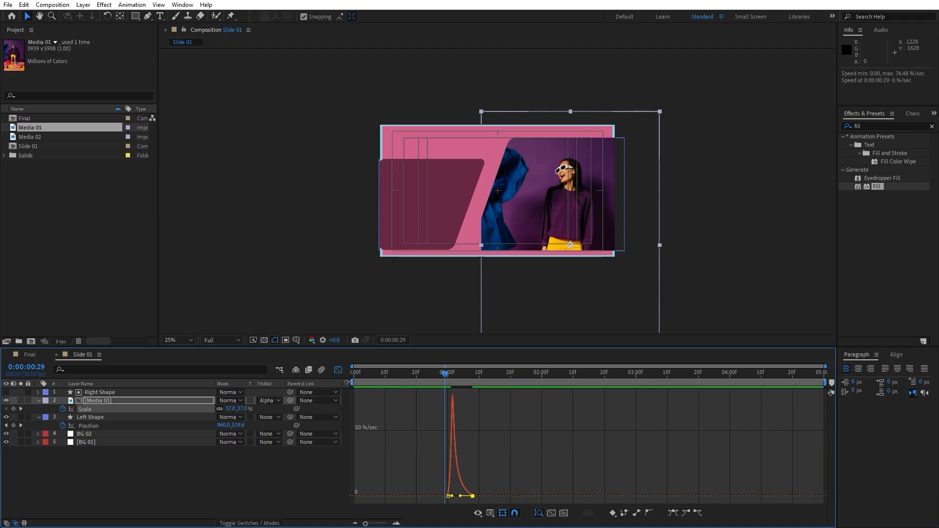
click(340, 371)
click(248, 485)
key(space)
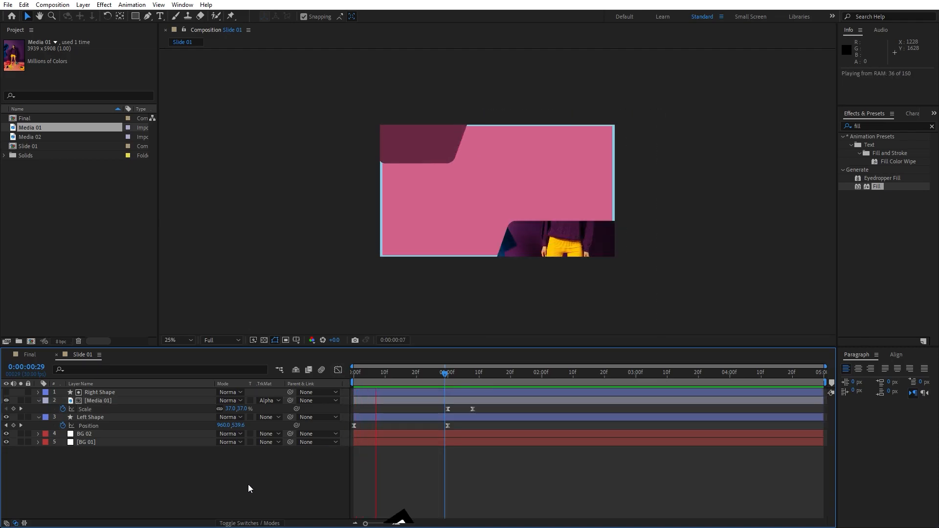
click(429, 374)
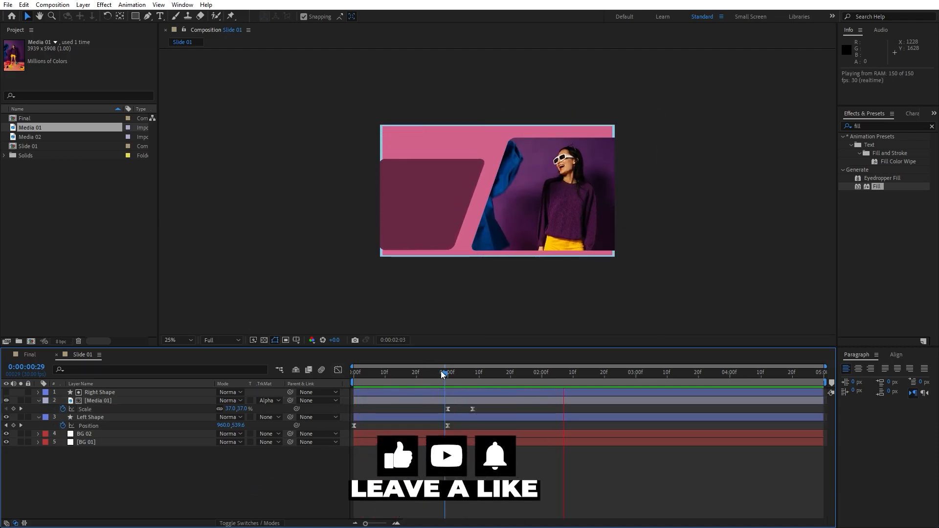
drag(424, 374, 450, 374)
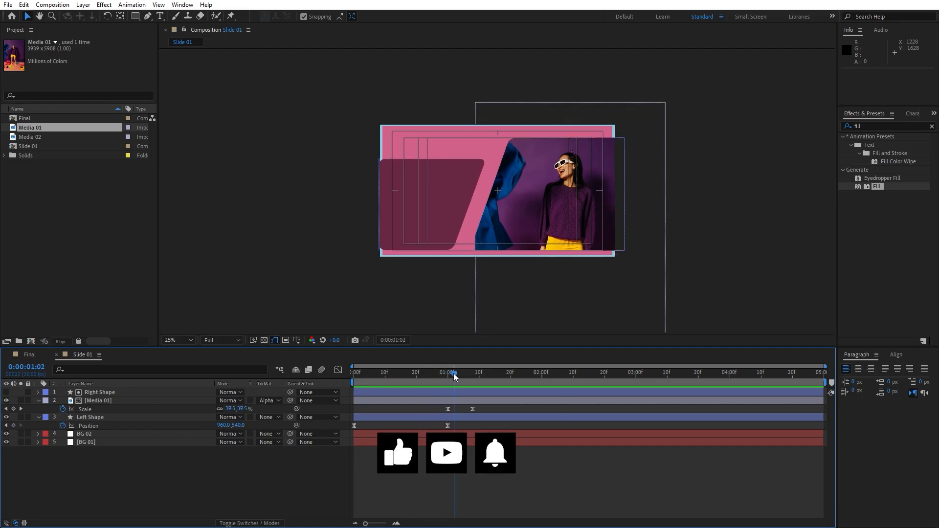
key(period)
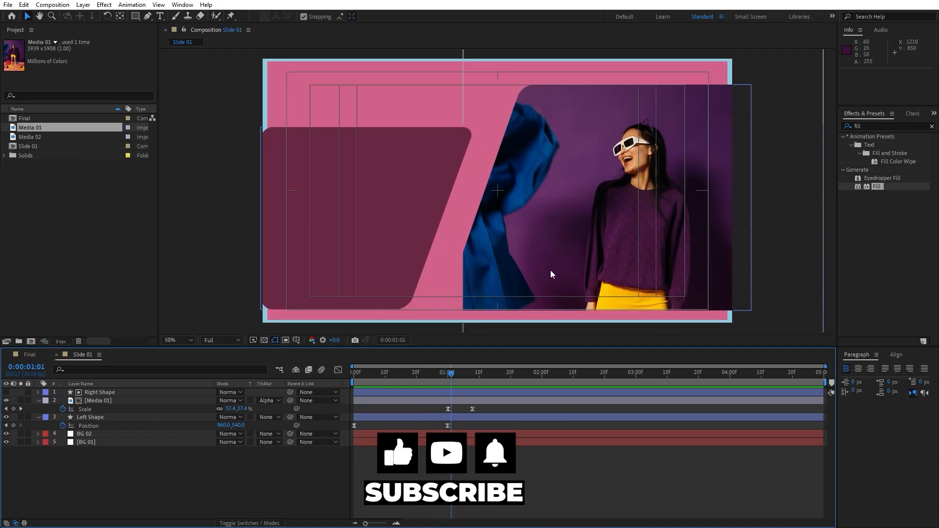
- Shift Media 01 horizontally to position 1464, 984 so the photo fills the whole slanted shape, and preview the result
click(124, 402)
key(p)
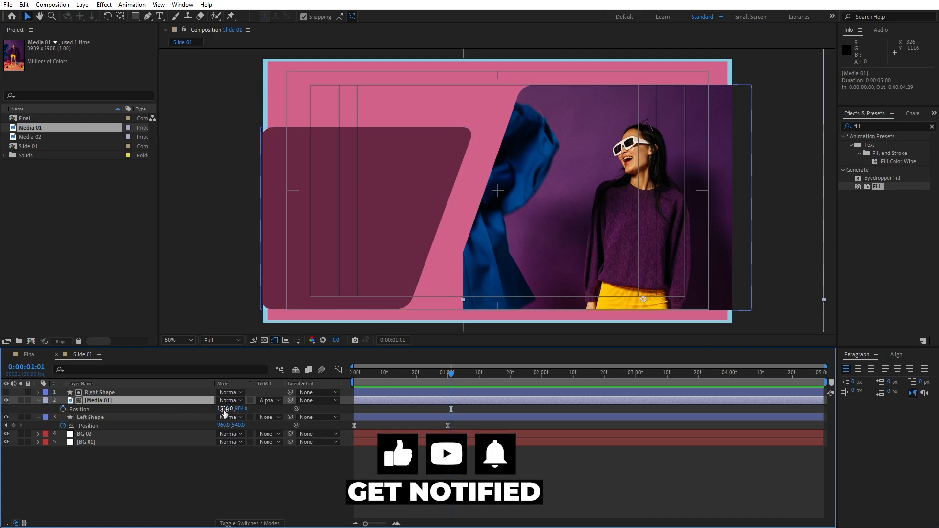
drag(222, 411, 184, 415)
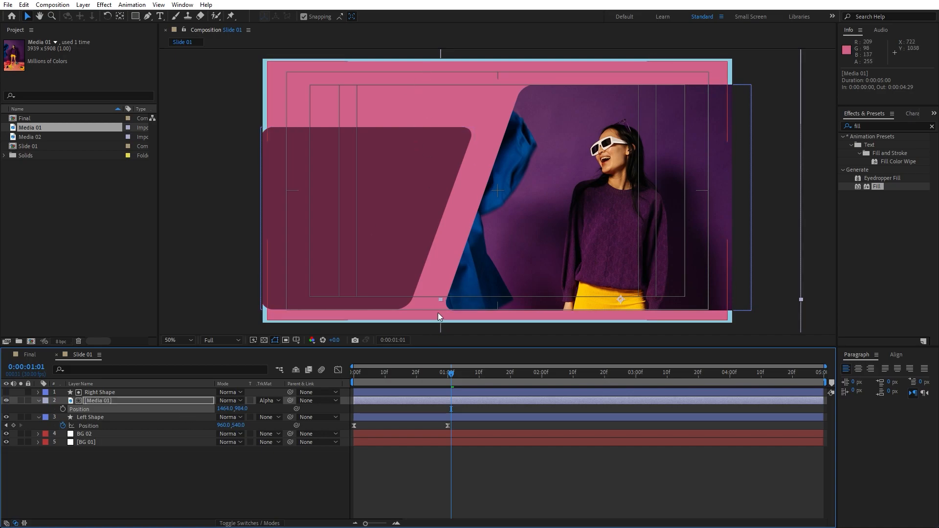
click(277, 476)
key(space)
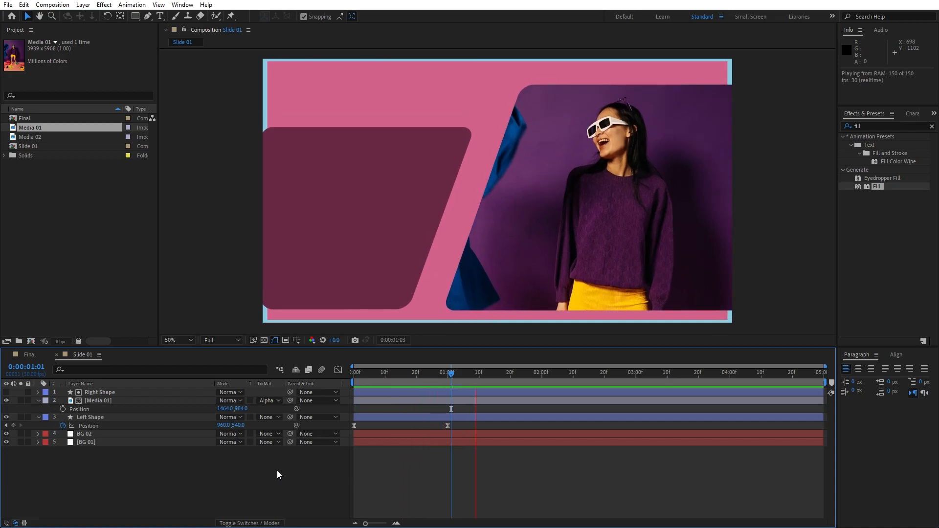
drag(447, 378, 542, 378)
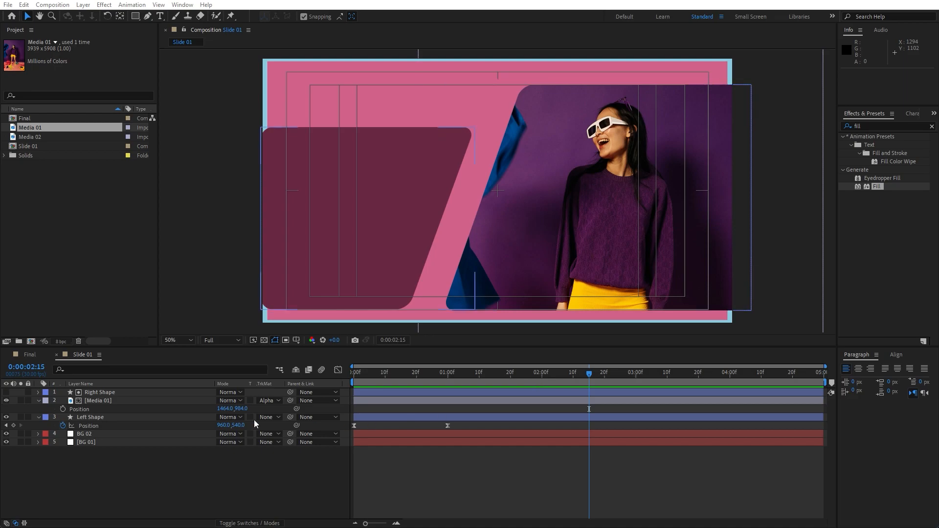
- Pre-compose the Right Shape and Media 01 layers into a composition named Right Shape + Media
click(108, 401)
shift+click(108, 394)
right_click(107, 393)
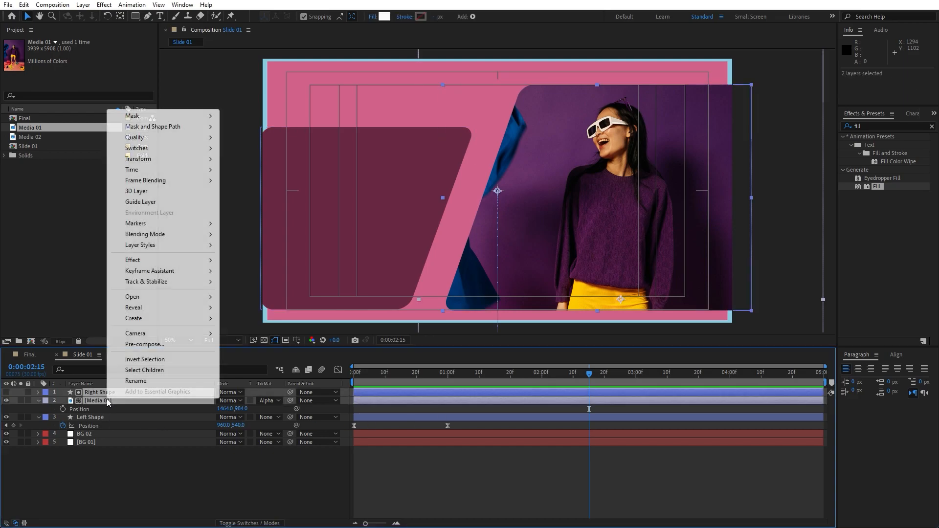
click(172, 345)
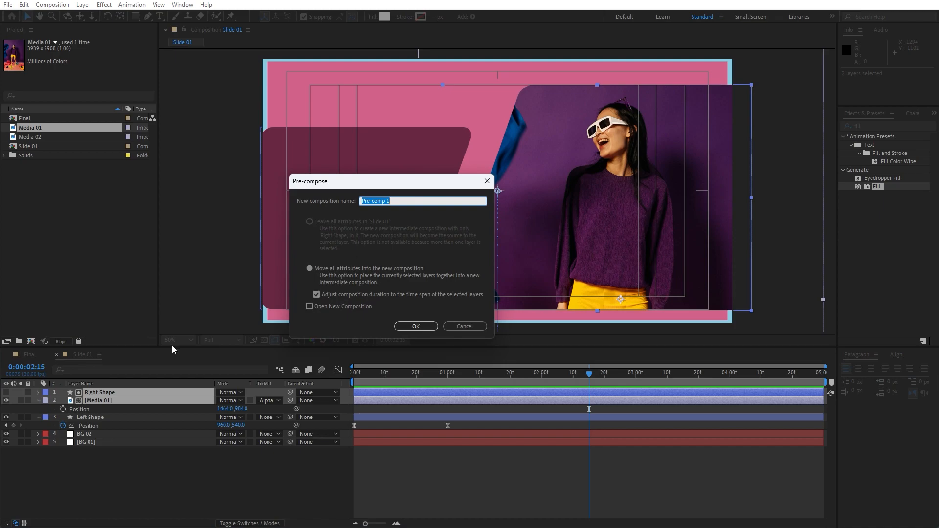
text(Right Shape + Media)
click(410, 326)
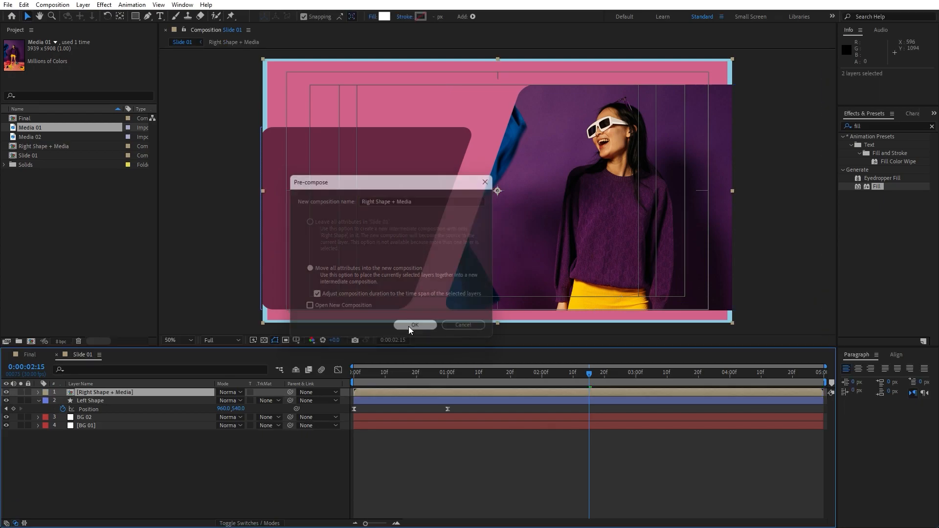
- Duplicate the BG 02 layer, place the copy above all other layers and rename it Matte
click(88, 417)
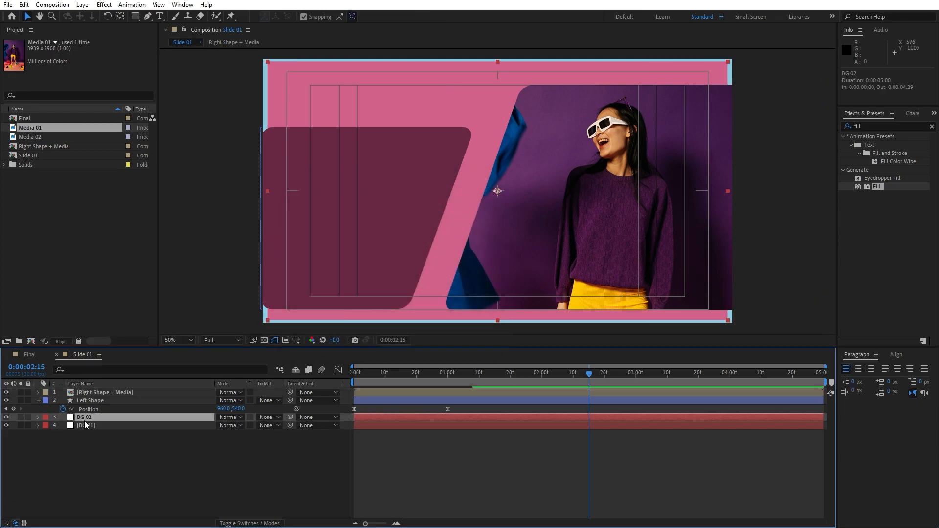
key(ctrl+d)
drag(95, 420, 125, 393)
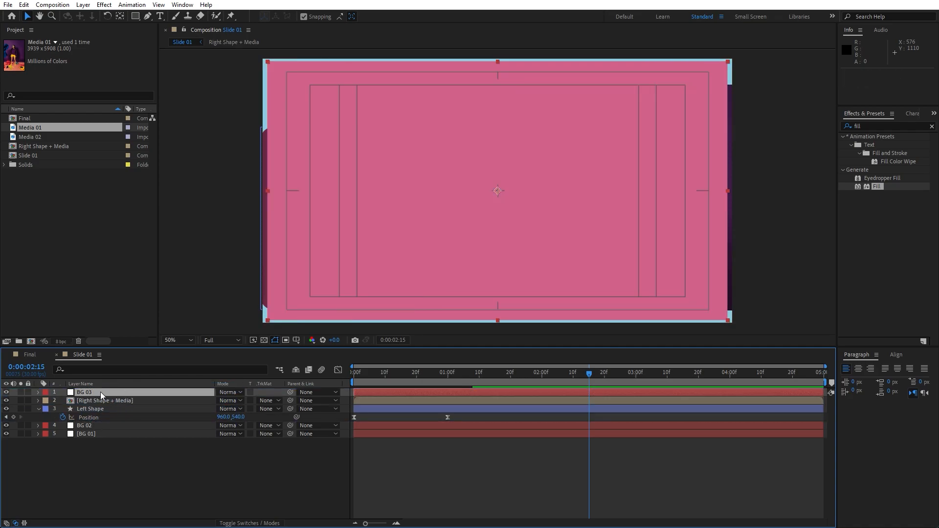
key(Return)
text(Matte)
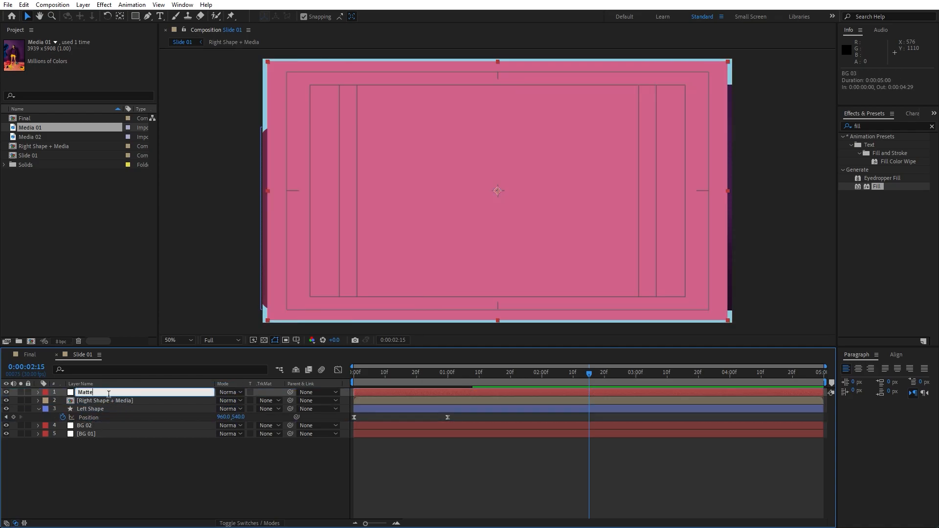
key(Return)
- Set the Right Shape + Media layer's track matte to Alpha Matte "Matte" and preview the slide-in animation
click(93, 400)
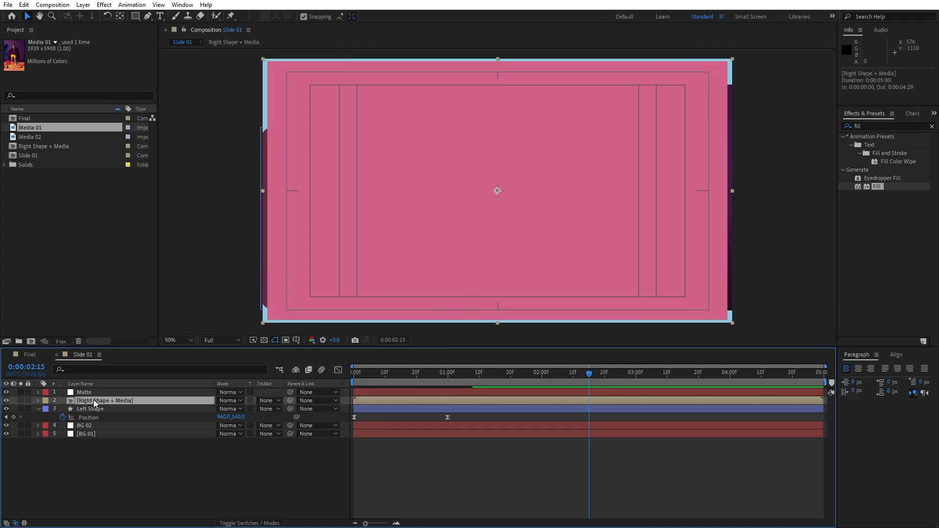
click(266, 400)
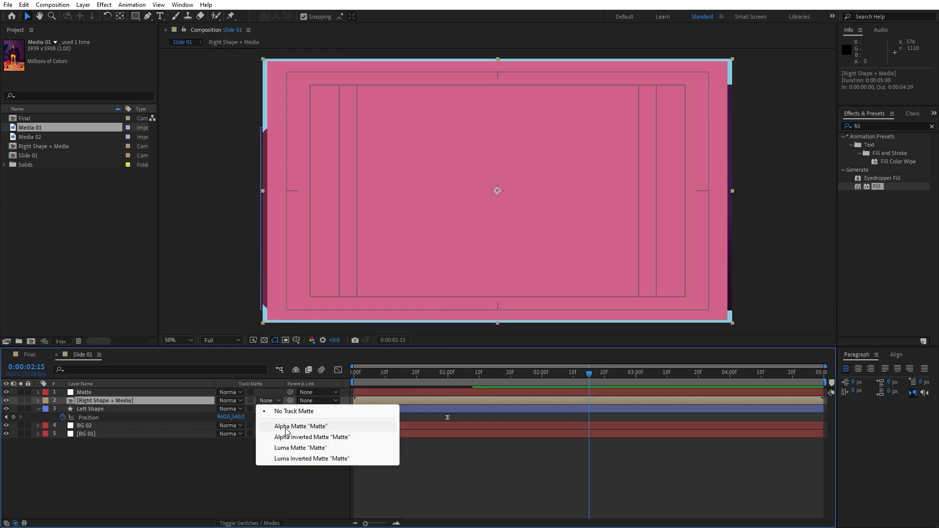
click(287, 427)
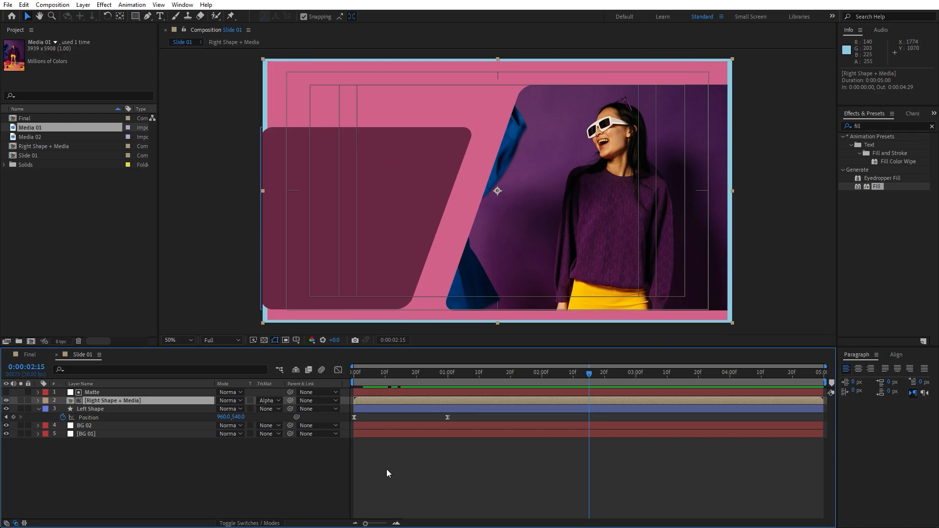
click(365, 375)
drag(365, 375, 412, 374)
key(space)
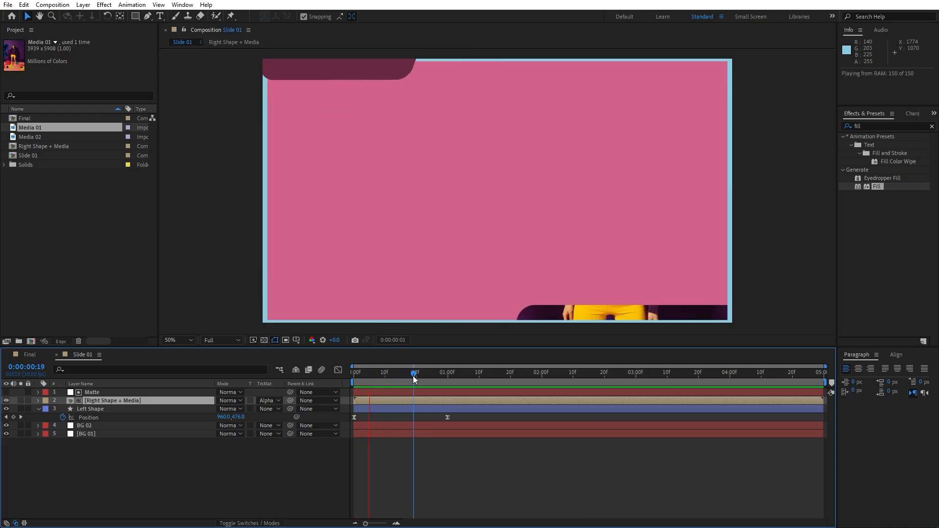
drag(413, 376, 478, 382)
- Create a text layer reading "Modern" over the dark left shape at 0:00:01:09
key(ctrl+t)
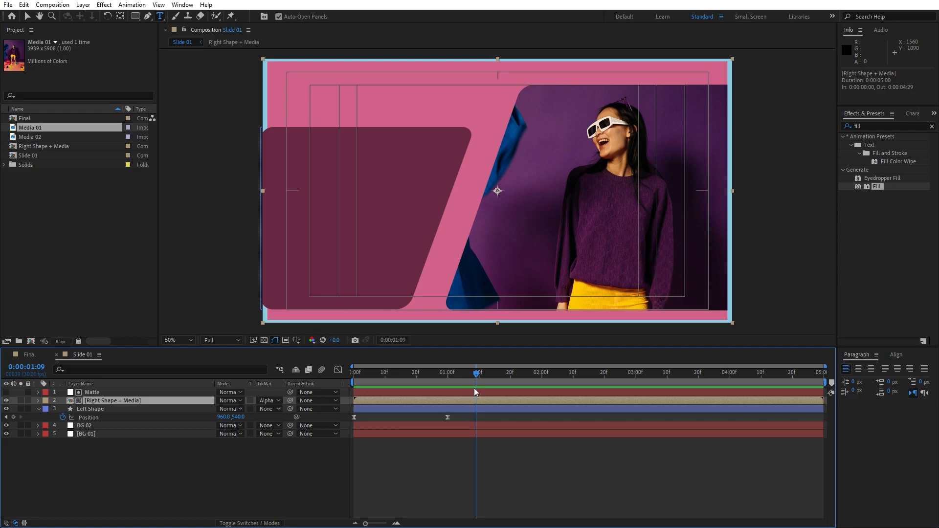
click(40, 410)
click(83, 447)
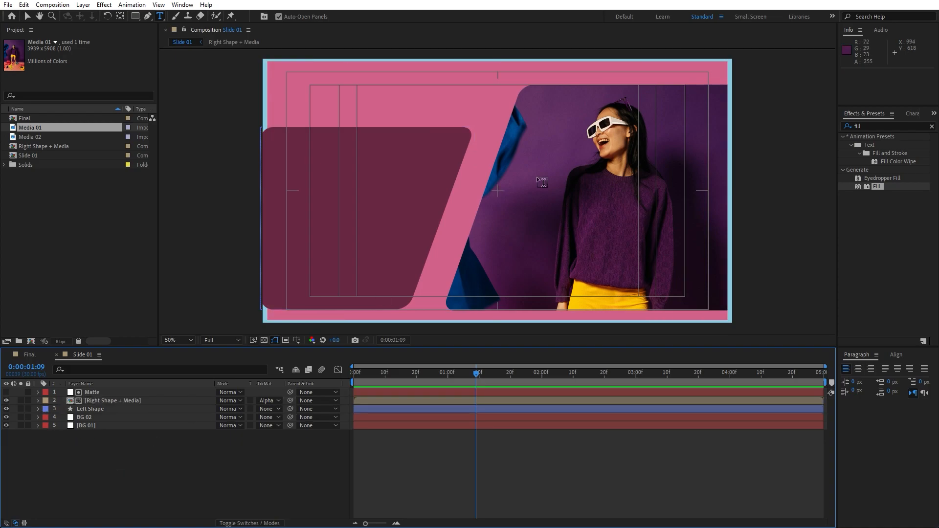
click(160, 17)
click(296, 188)
click(914, 114)
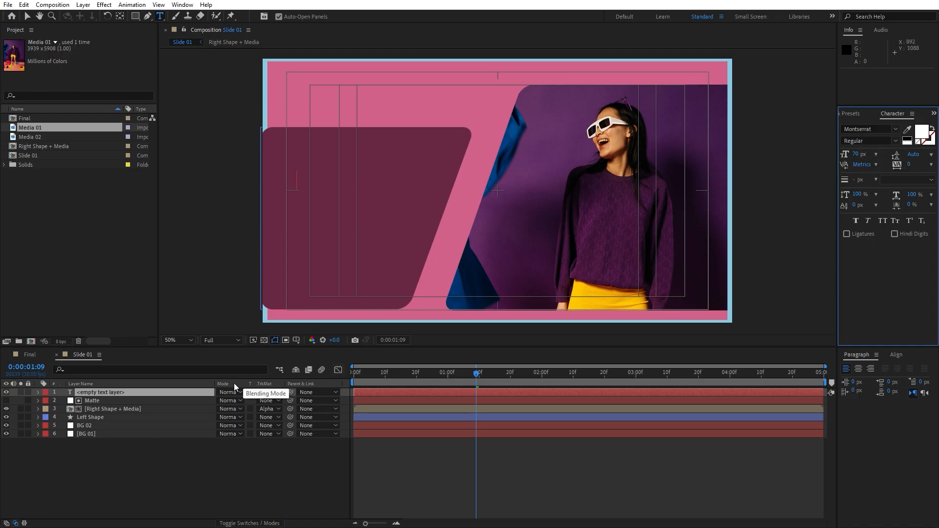
click(128, 393)
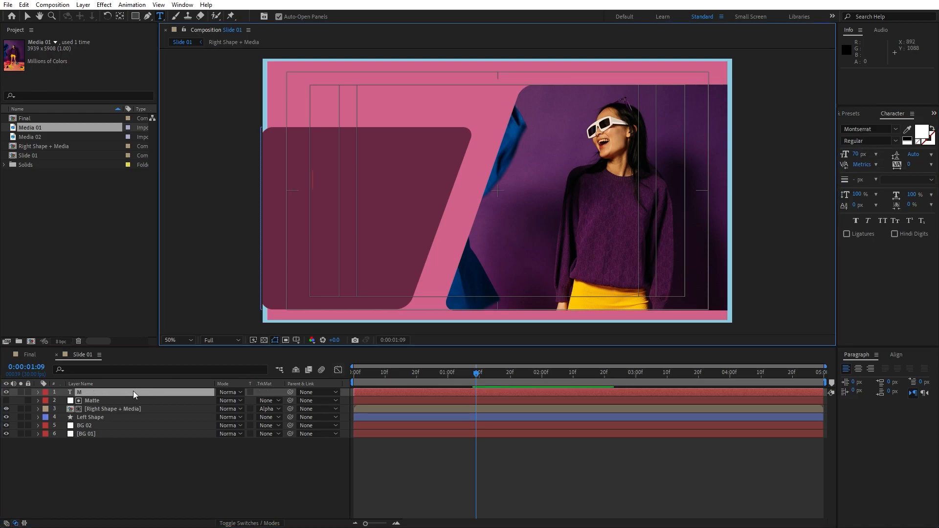
text(Modern)
click(101, 393)
click(100, 392)
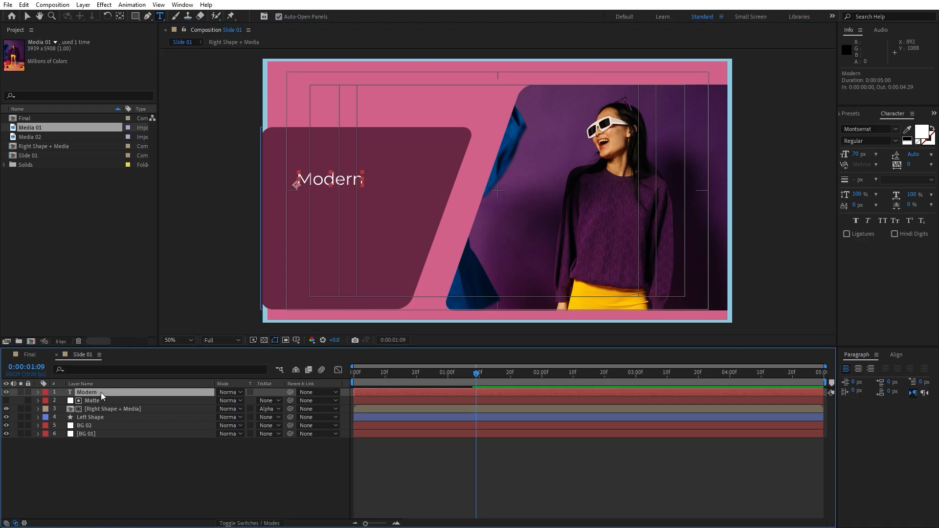
- Nudge the Modern text layer to position 100, 516 so it lines up with the safe-area guide
key(shift+Left)
key(shift+Left)
key(Right)
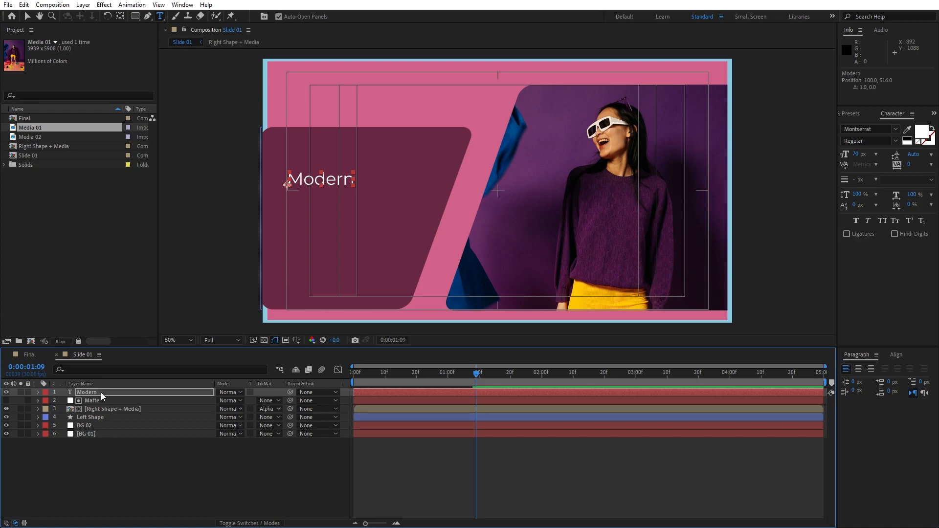
click(133, 468)
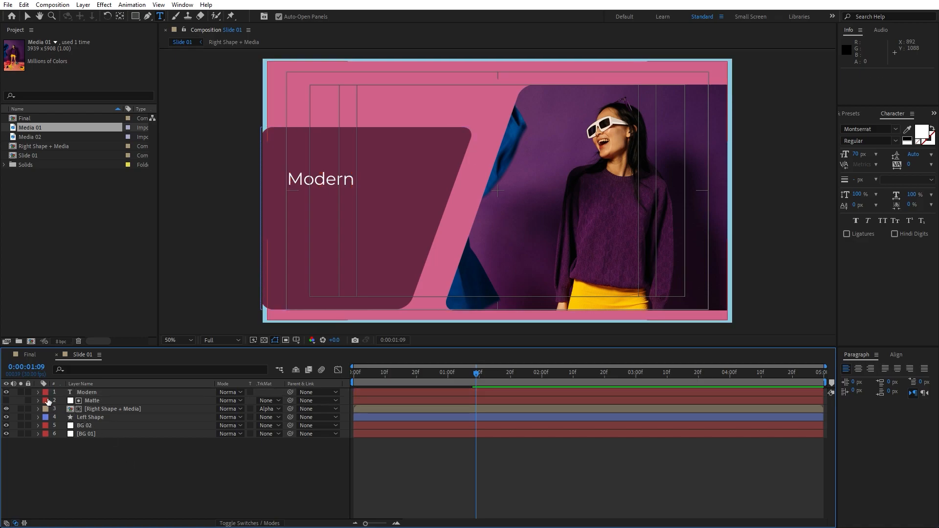
- Add a text animator with Position and Opacity properties to the Modern layer
click(37, 392)
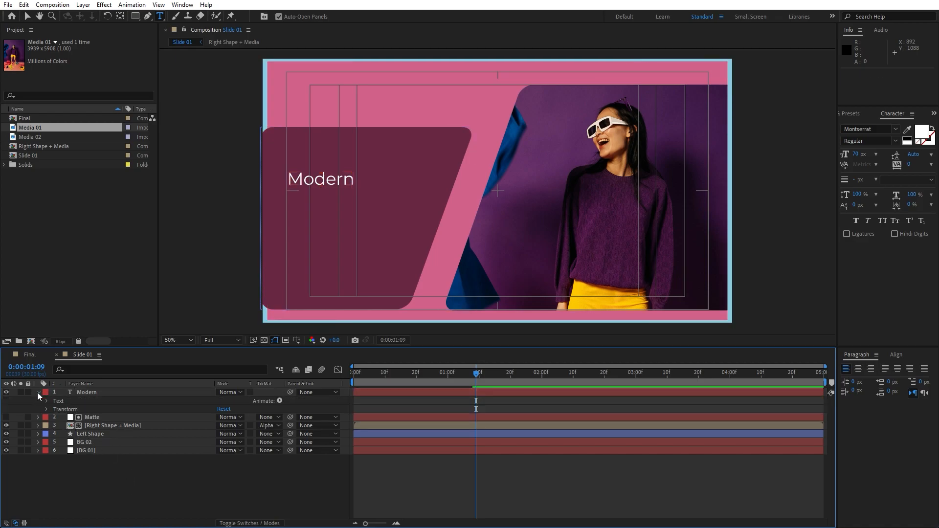
click(279, 401)
click(312, 223)
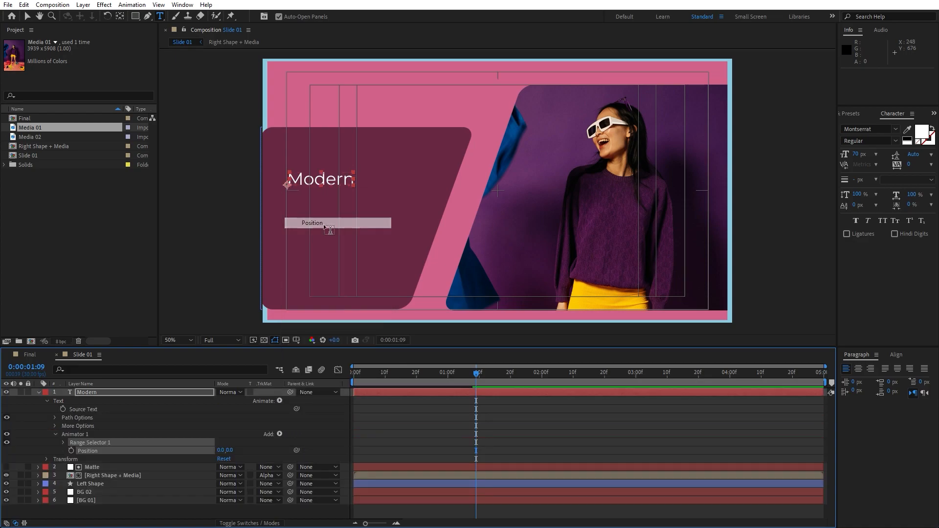
click(278, 434)
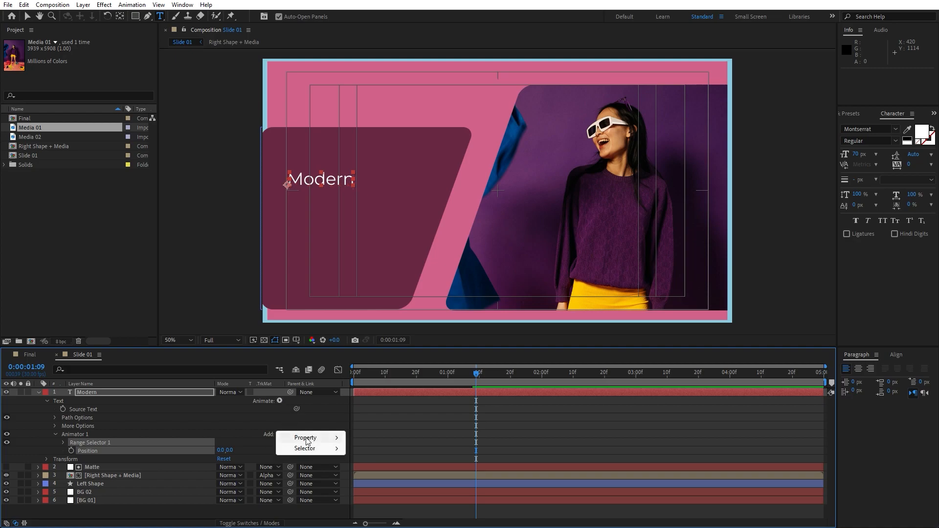
mouse_move(325, 438)
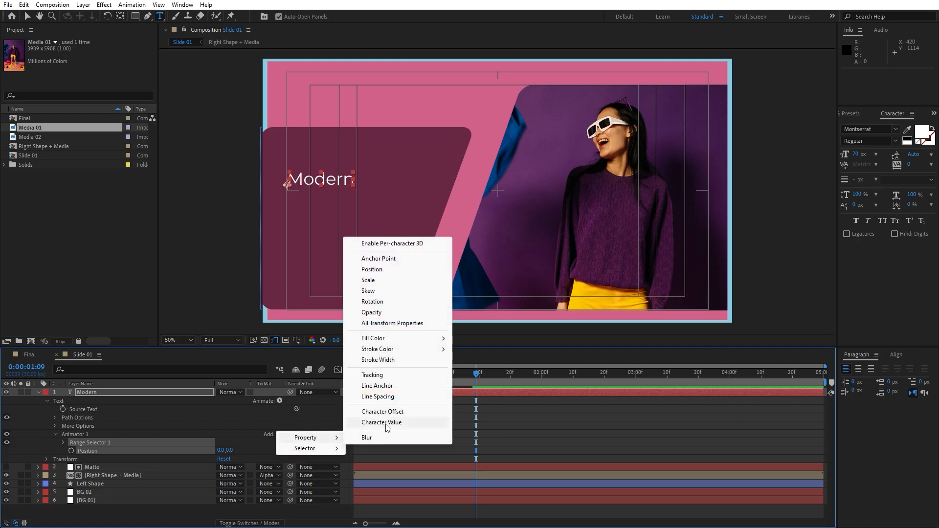
click(383, 312)
- Set the text animator's Position to 100, 0 and its Opacity to 0%
drag(220, 450, 228, 451)
click(221, 450)
text(100)
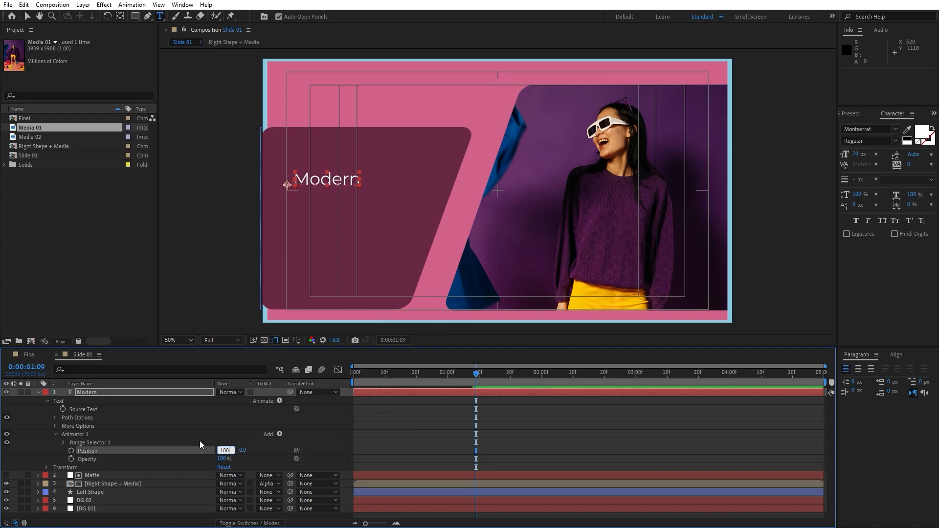
click(199, 442)
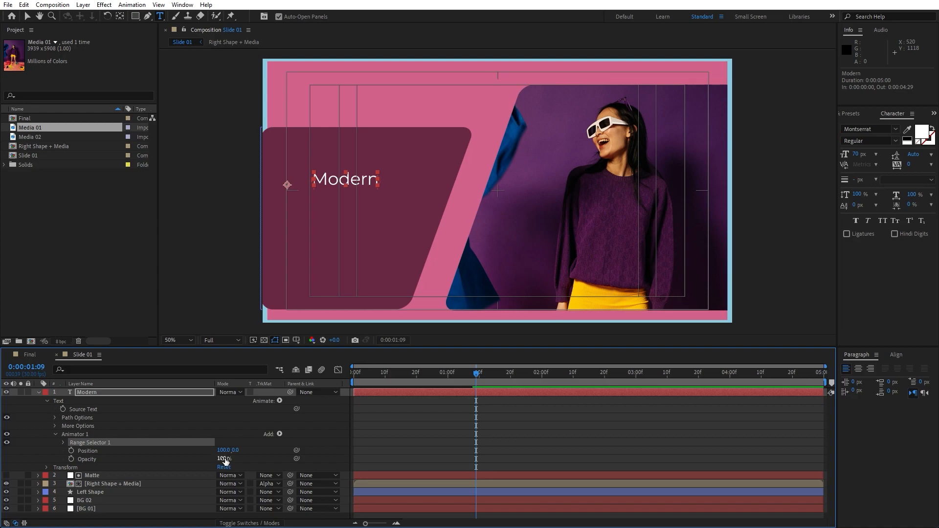
drag(229, 461, 94, 467)
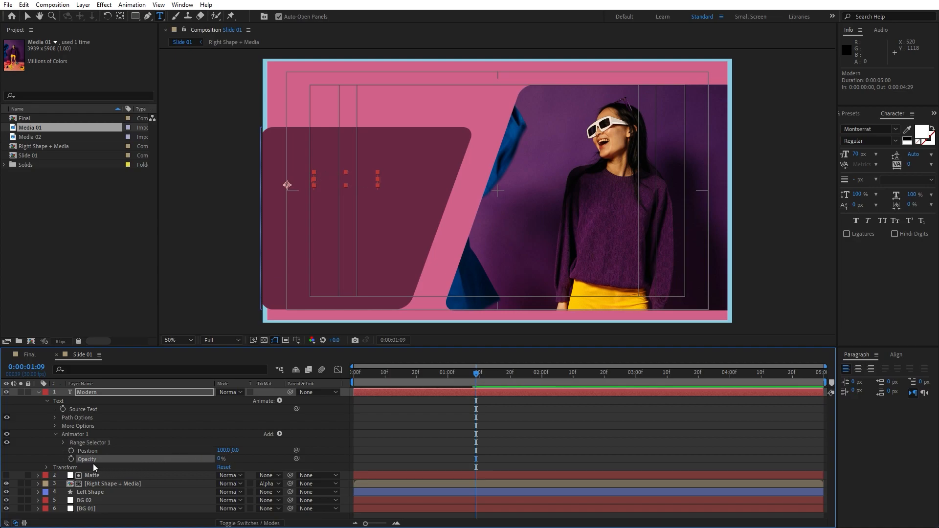
- Keyframe the Range Selector Offset at -100% on 0:00:00:00 and 100% on 0:00:01:00, and scrub to check it
click(63, 443)
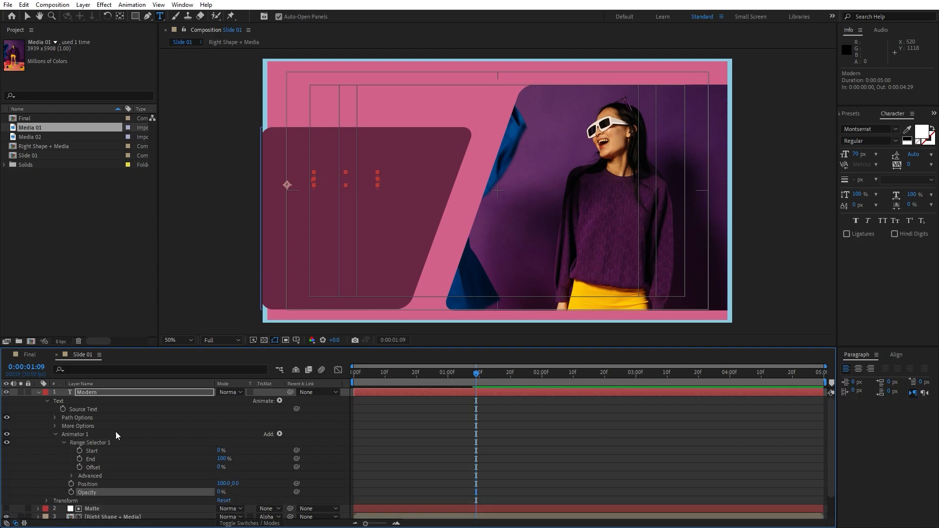
key(Home)
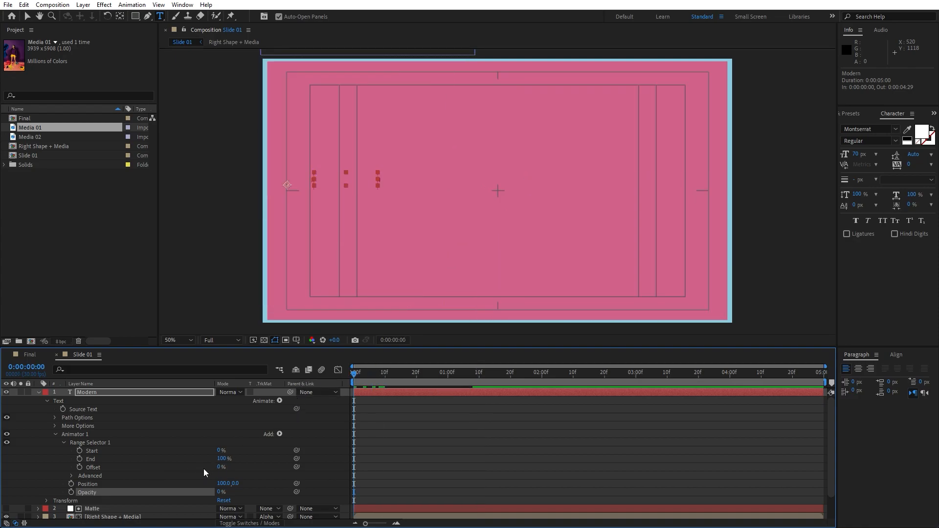
drag(220, 467, 138, 466)
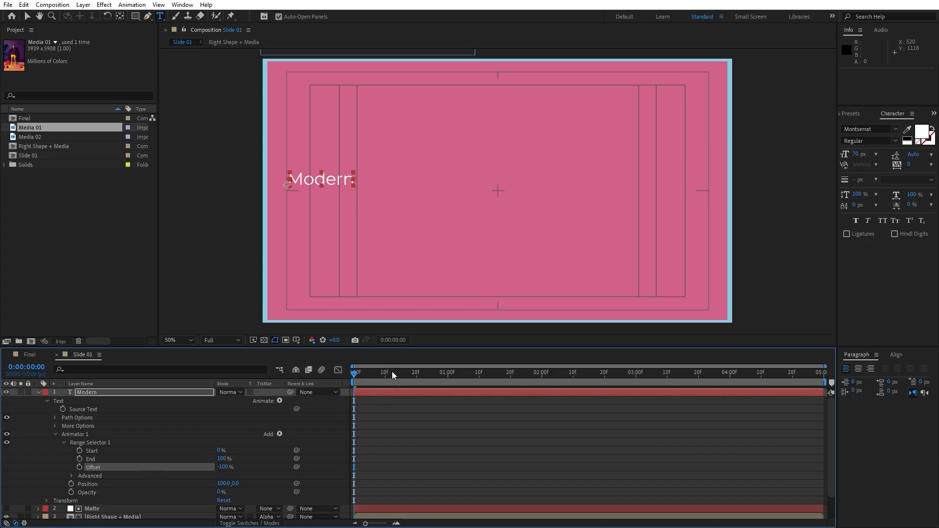
drag(371, 376, 447, 376)
click(222, 467)
text(100)
click(254, 448)
drag(460, 378, 428, 379)
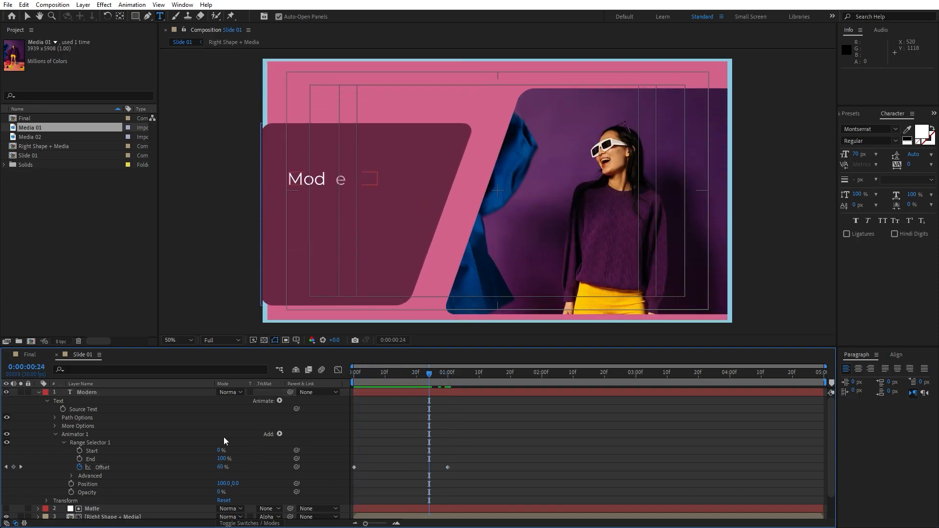
- Set the Range Selector's advanced Shape option to Ramp Up and preview the text animation from the start
click(72, 476)
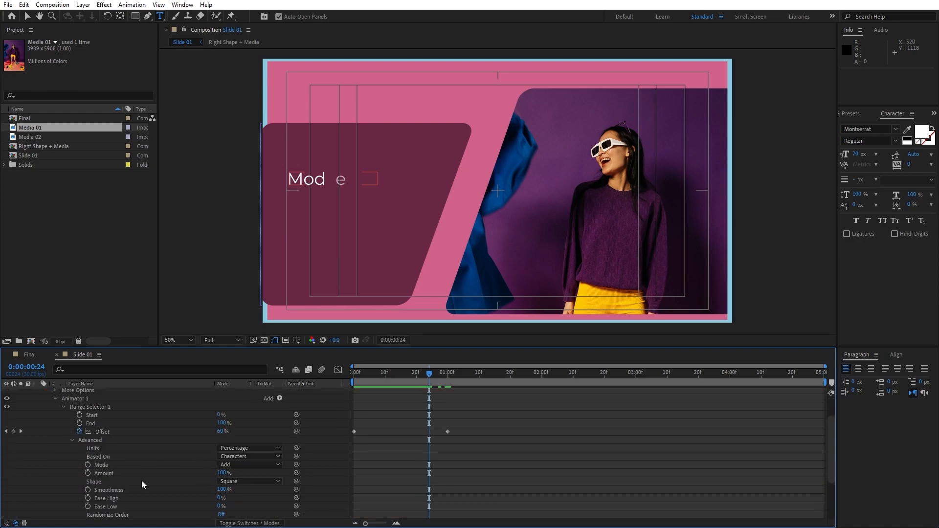
click(246, 481)
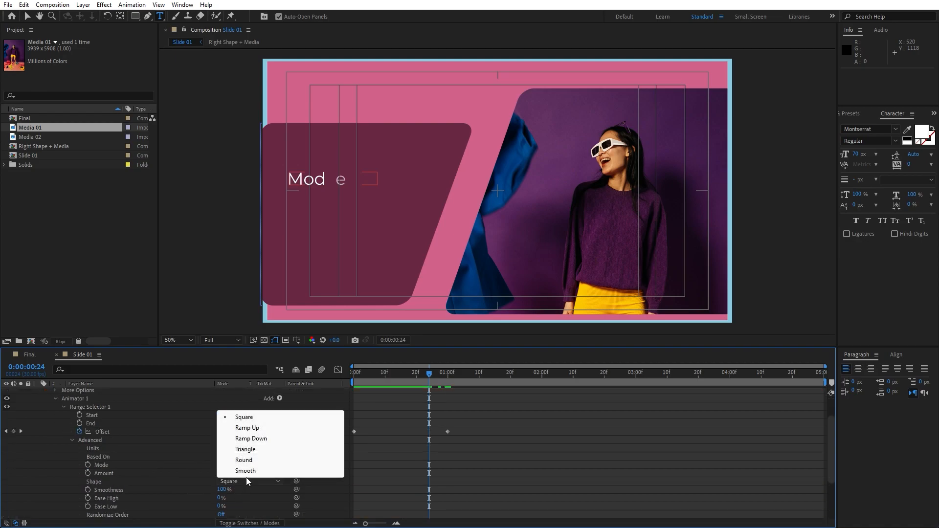
click(262, 430)
key(space)
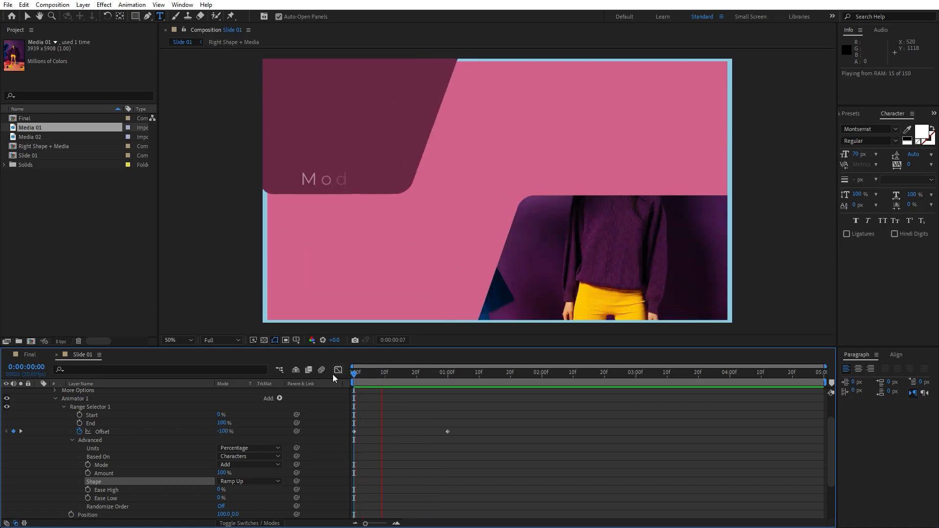
- Apply Easy Ease to both Range Selector Offset keyframes of the Modern layer and preview the text animation
drag(398, 376, 435, 376)
drag(497, 421, 330, 445)
key(F9)
key(space)
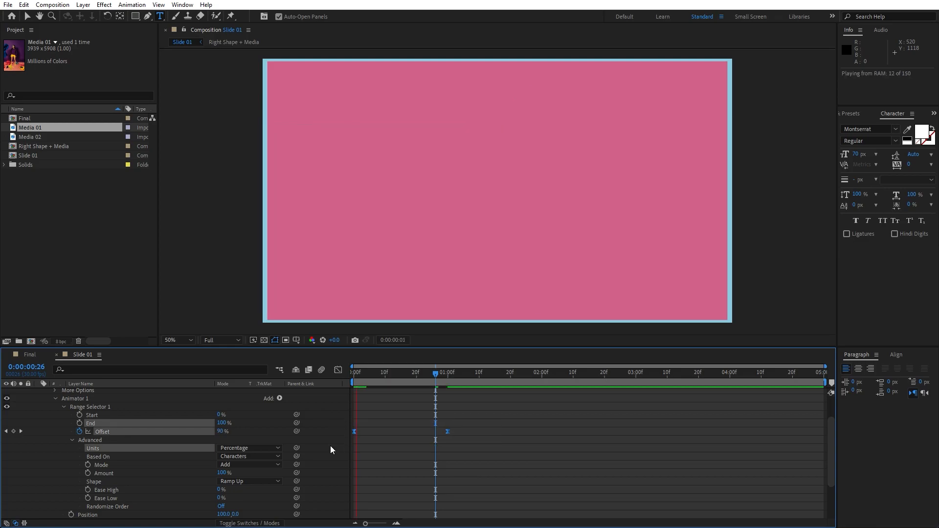
click(384, 376)
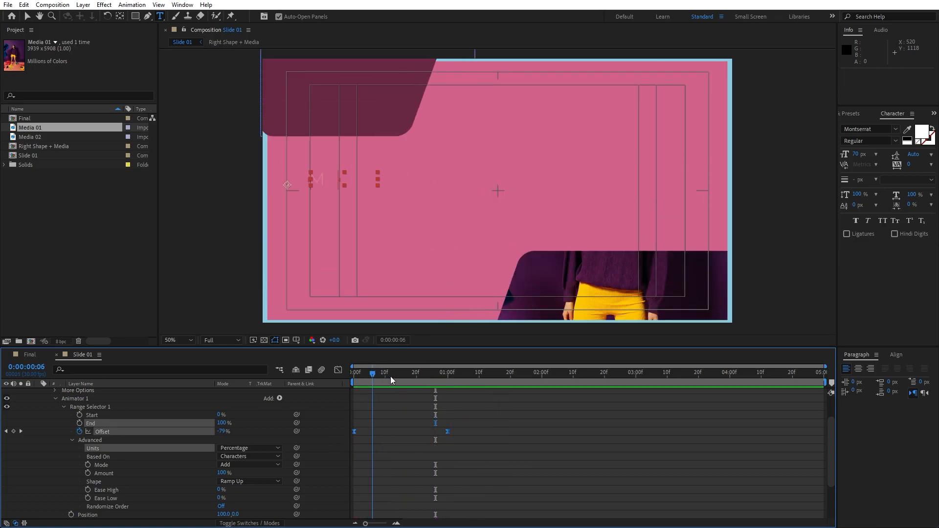
- Duplicate the Modern text layer and nudge the copy straight down beneath the original to Position 100, 582
scroll(73, 434, up, 3)
click(53, 433)
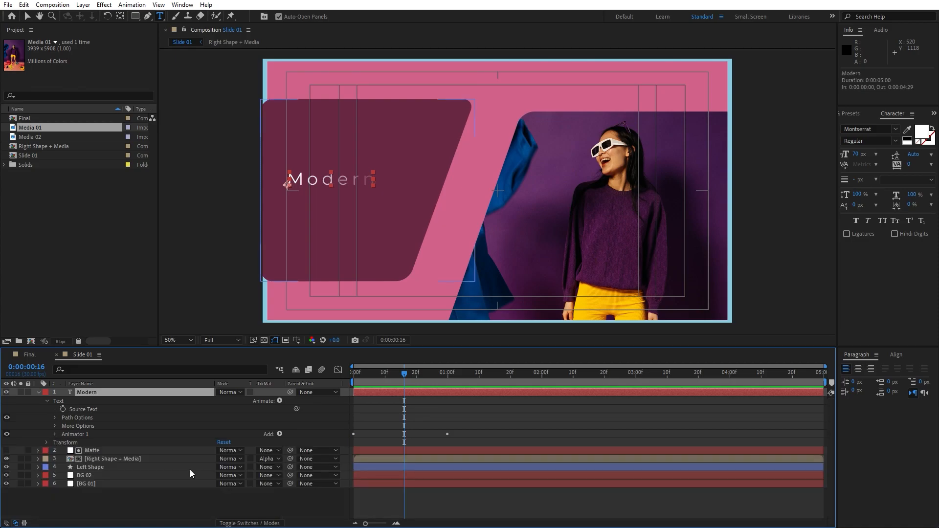
click(38, 392)
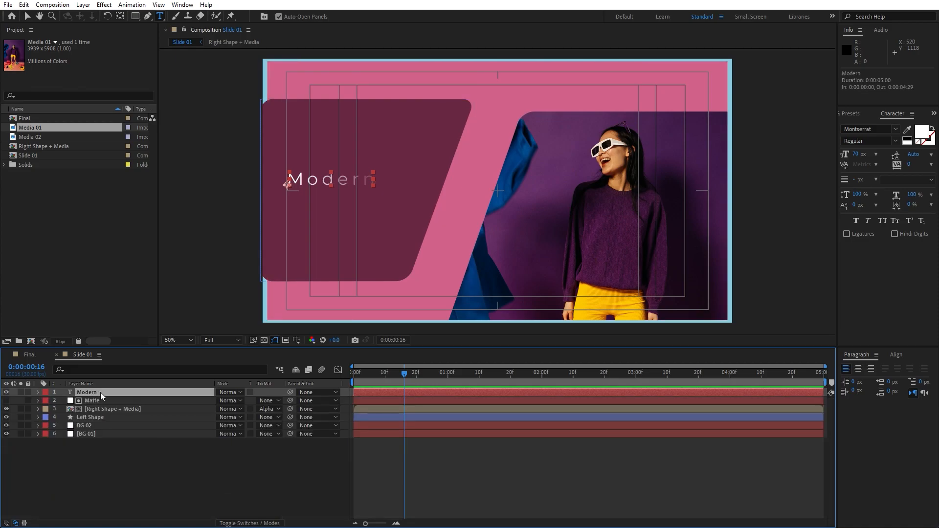
key(ctrl+d)
key(Down)
key(Down)
key(Down)
key(Down)
key(Down)
key(Down)
key(Down)
key(Down)
key(Down)
key(Down)
key(Down)
key(Down)
key(Down)
key(Down)
key(Down)
key(Down)
key(Down)
key(Down)
key(Down)
key(Down)
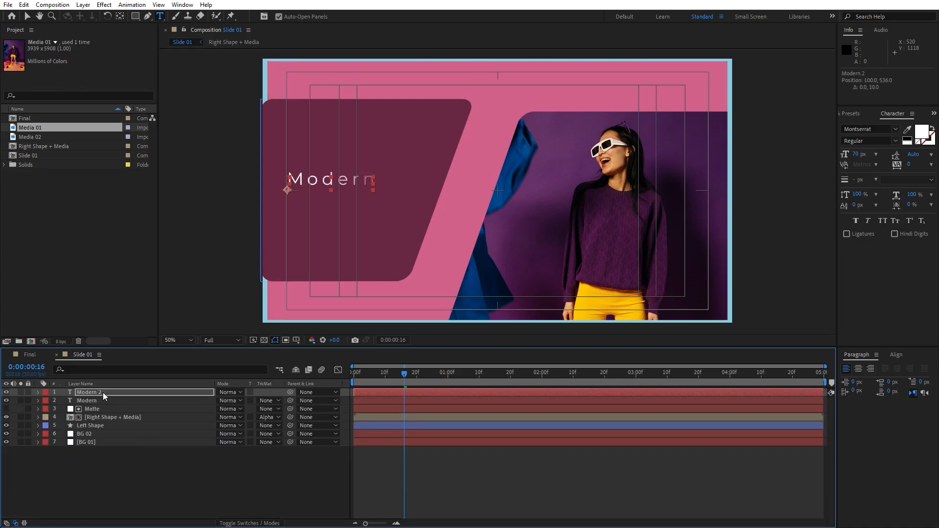
key(Down)
key(Down)
key(Down)
key(Down)
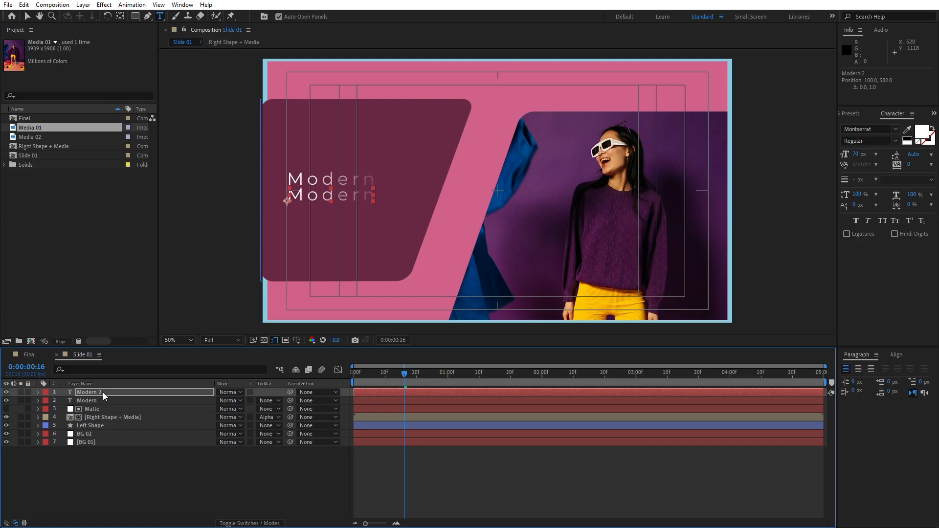
- Change the duplicated text to "Slideshow" and make it Faux Bold
click(102, 392)
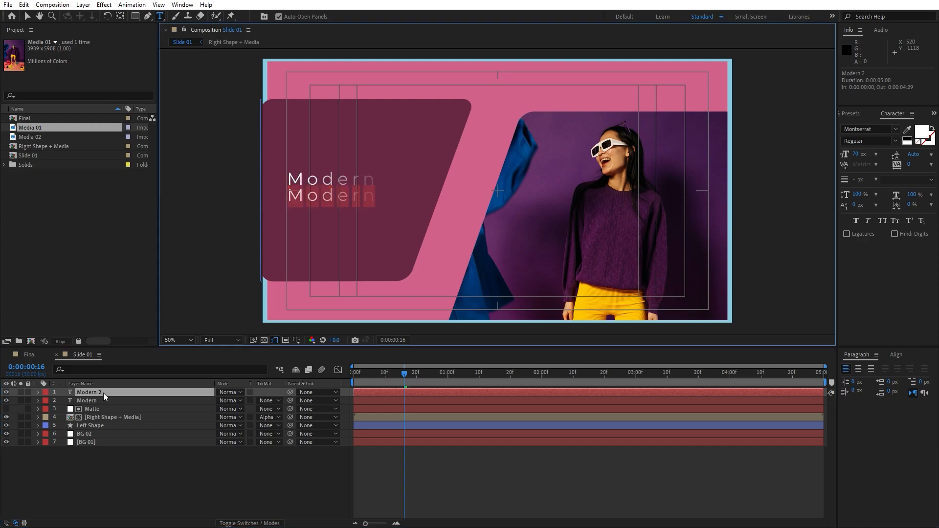
text(Sli)
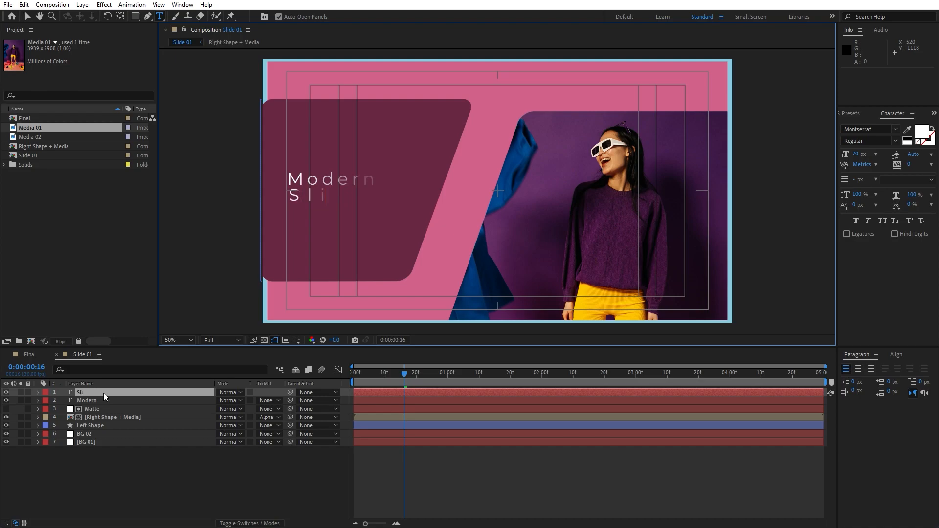
text(deshow)
click(116, 467)
double_click(95, 392)
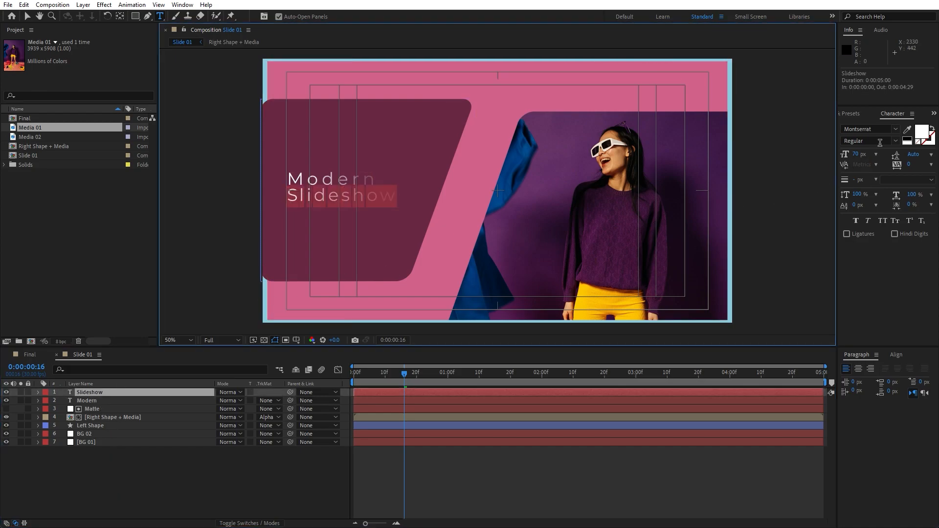
click(856, 222)
click(309, 476)
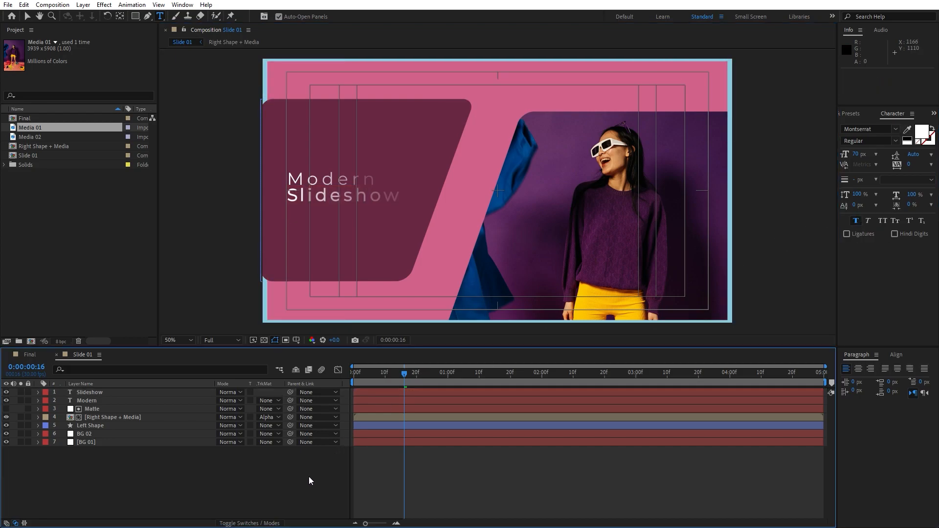
- Shift the Slideshow layer to start about 6 frames later in the timeline and preview the staggered titles
key(space)
drag(403, 374, 389, 394)
click(89, 392)
click(288, 460)
key(space)
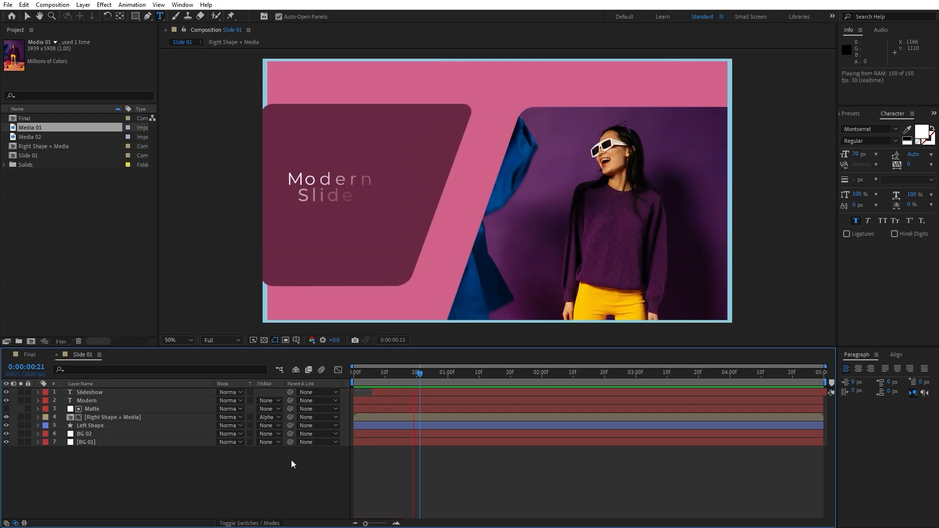
key(space)
- At 0:00:01:01, create a paragraph text box below the Slideshow title and paste the Lorem ipsum copy into it
drag(421, 374, 450, 374)
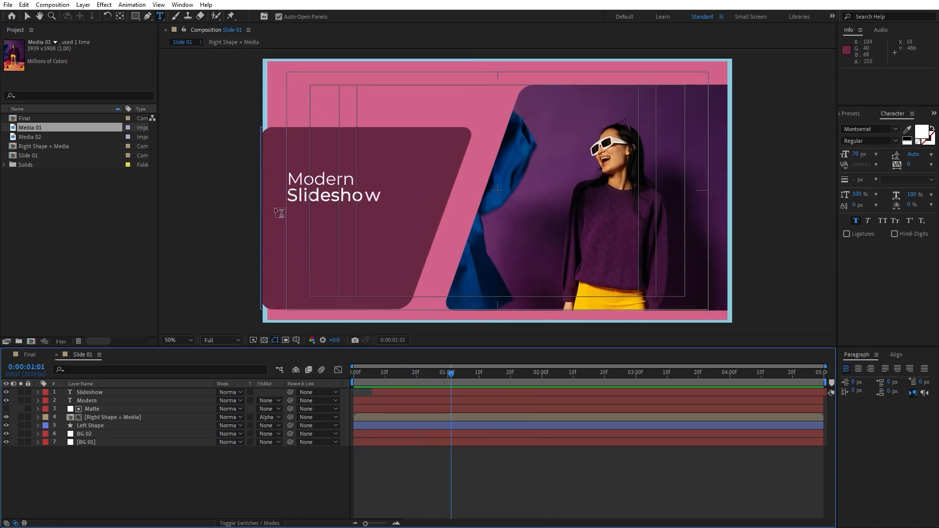
drag(288, 218, 373, 276)
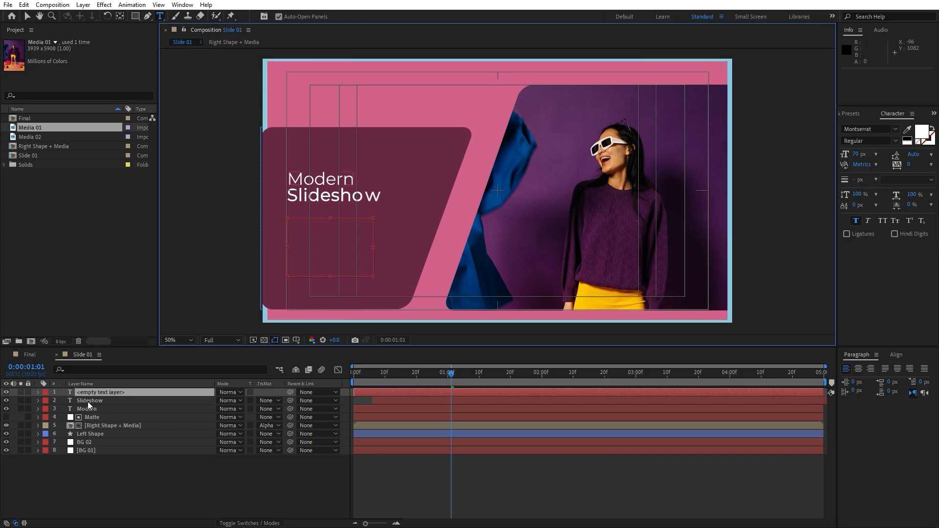
double_click(98, 393)
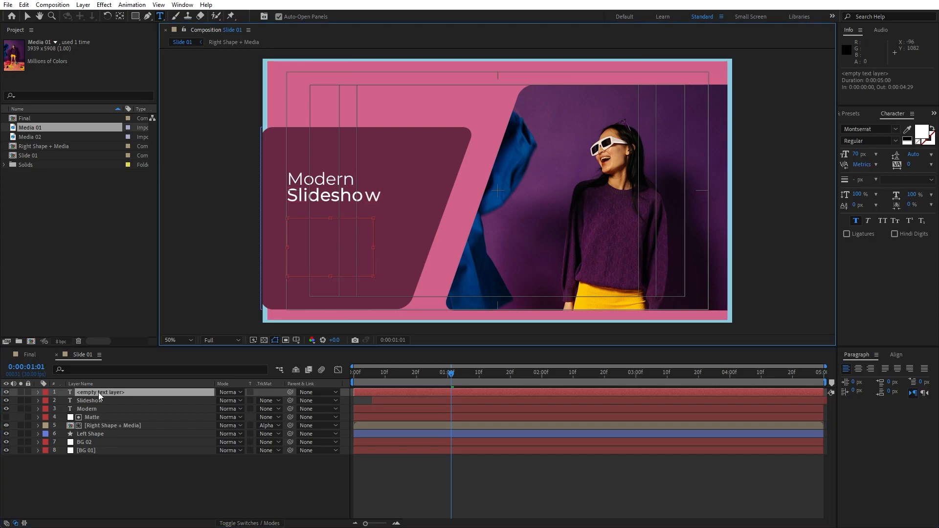
key(ctrl+v)
- Format the Lorem ipsum paragraph at 20 px with Faux Bold off and the Montserrat Light style
double_click(99, 392)
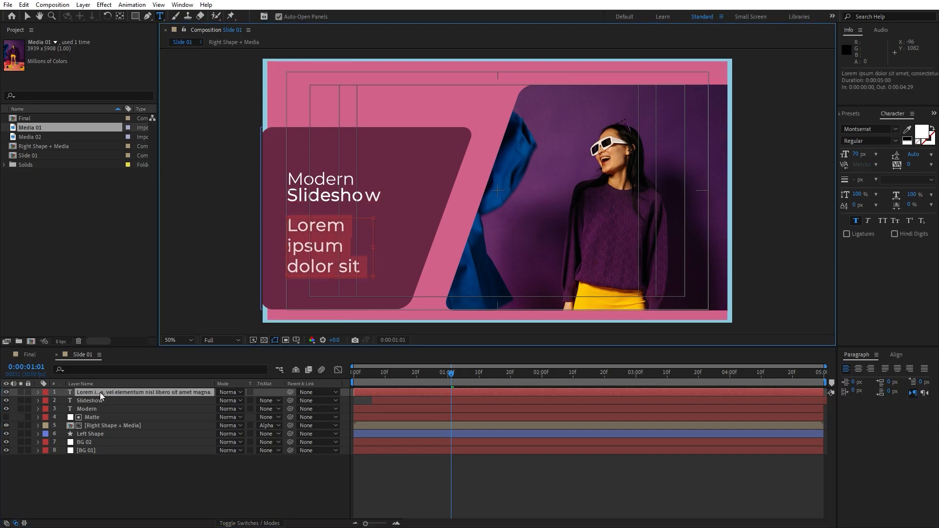
click(856, 155)
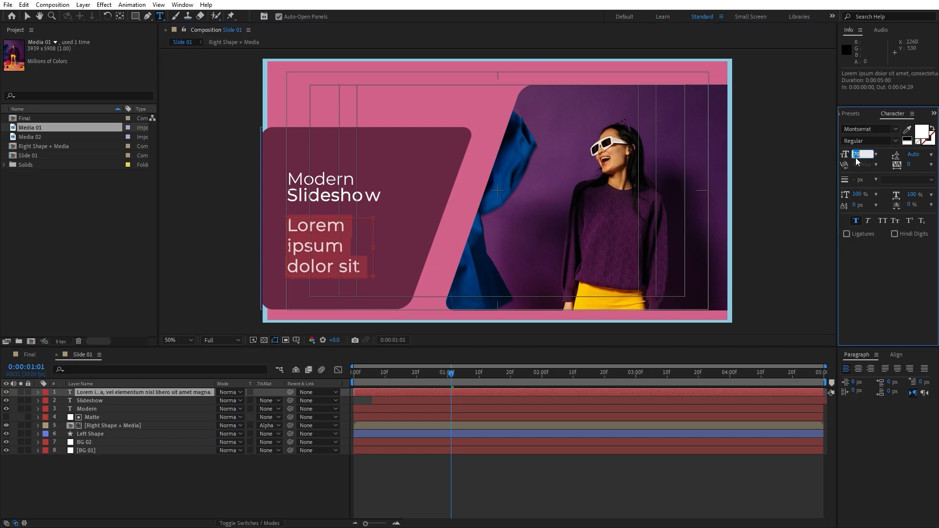
text(20)
key(Return)
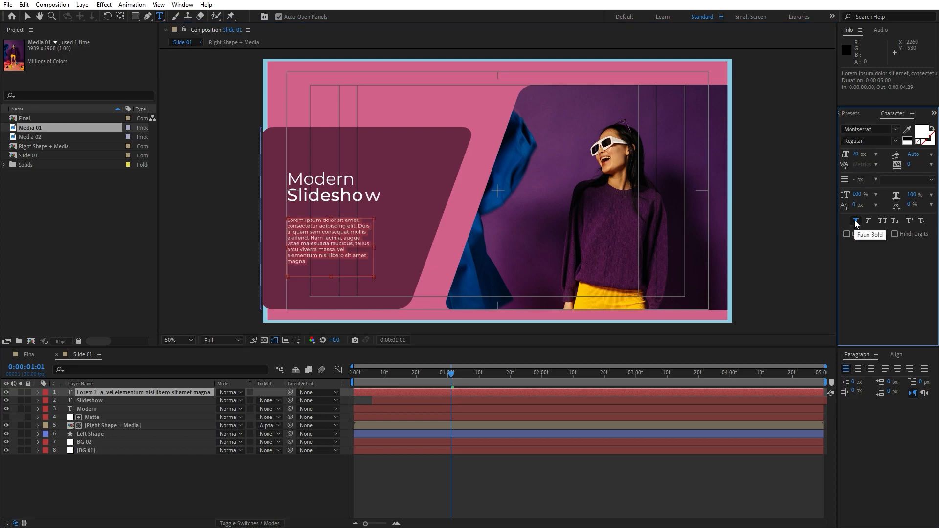
click(856, 222)
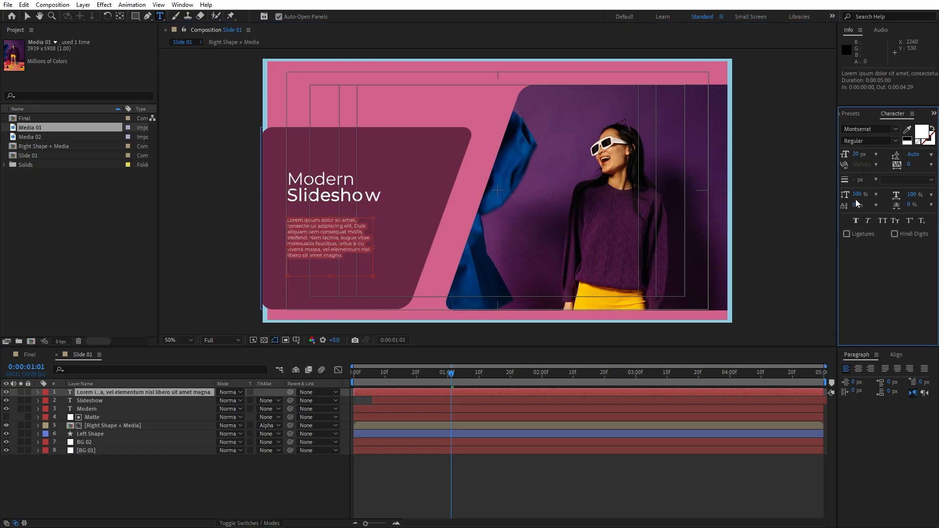
click(869, 141)
text(Light)
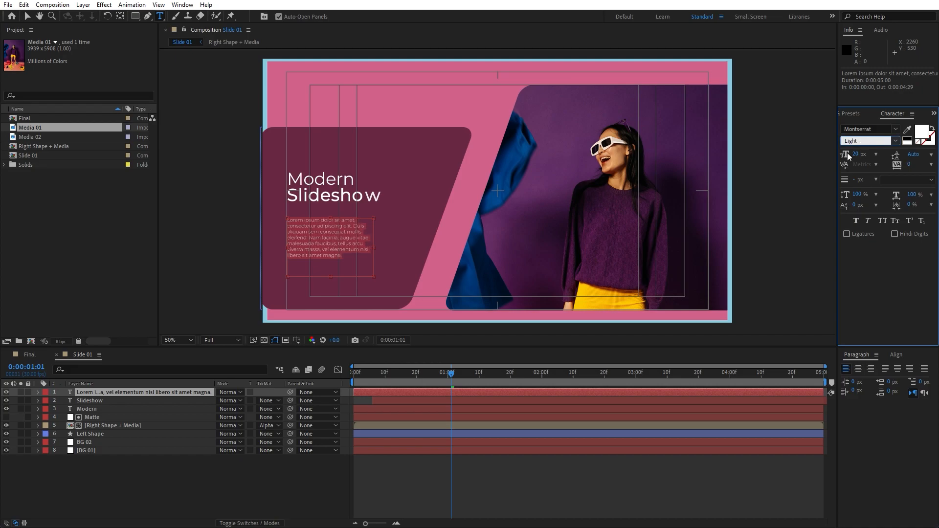
click(231, 487)
- Copy Animator 1 from the Modern layer onto the Lorem ipsum paragraph layer at 0:00:00:00 and preview the result
key(space)
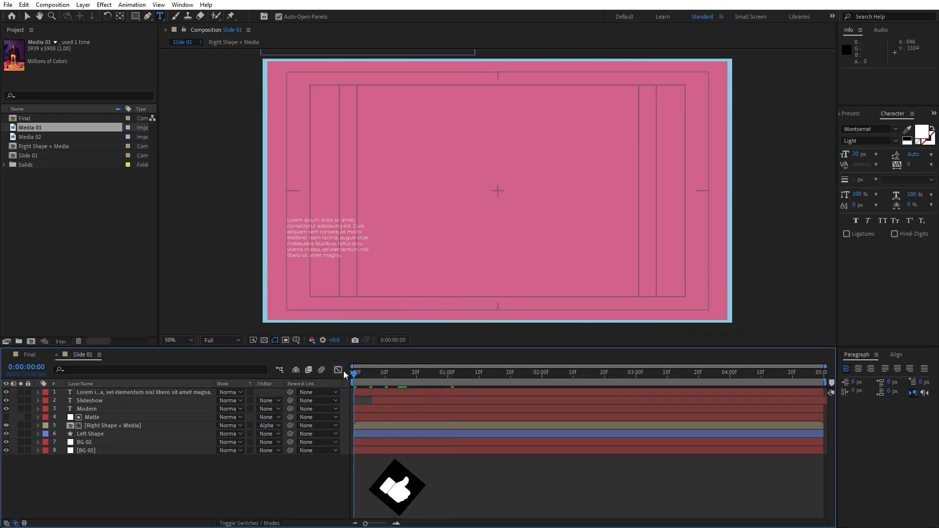
drag(392, 375, 435, 380)
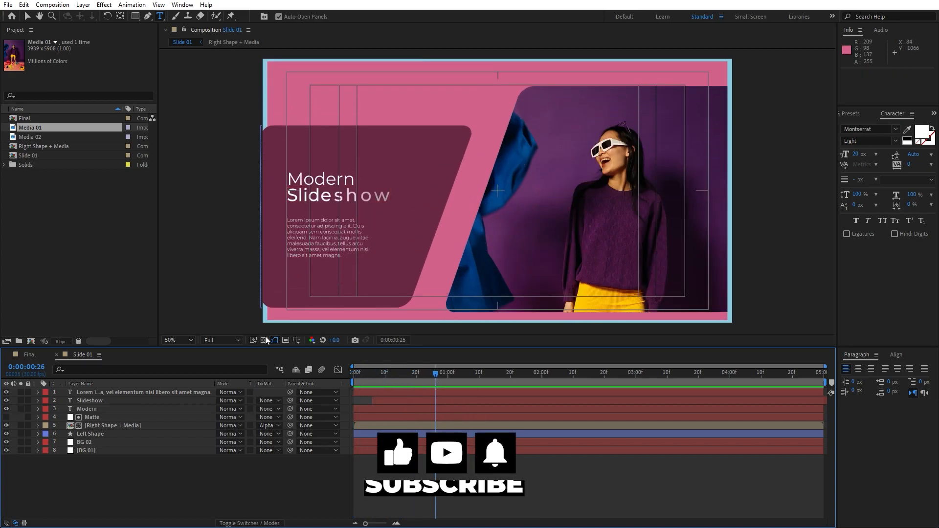
click(38, 409)
click(47, 417)
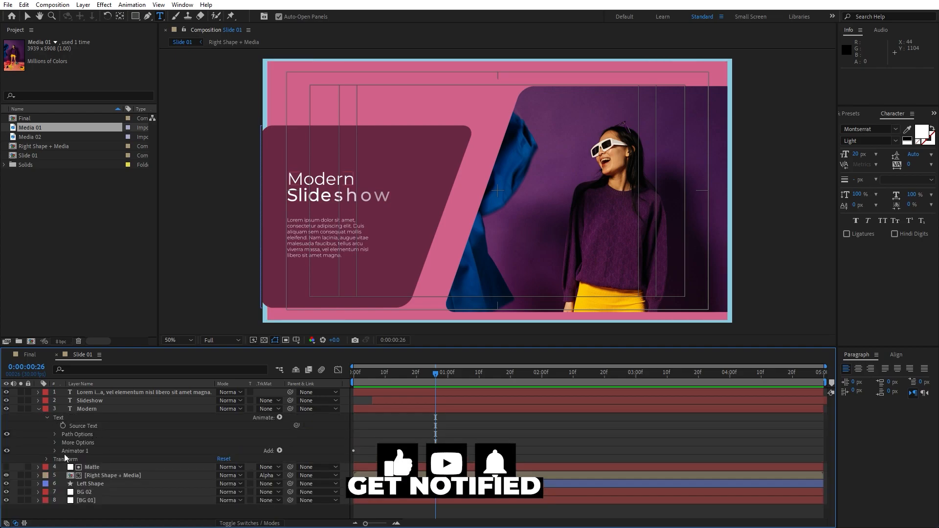
click(80, 452)
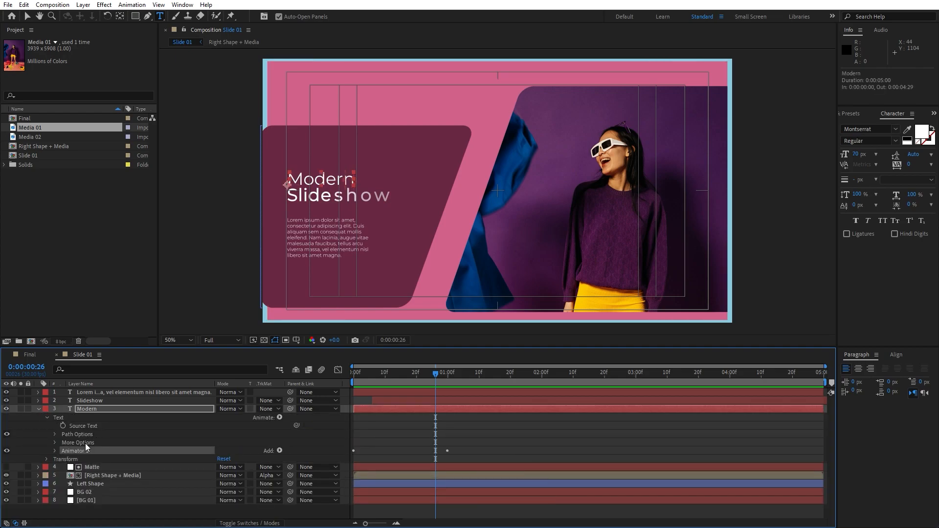
click(38, 409)
click(98, 392)
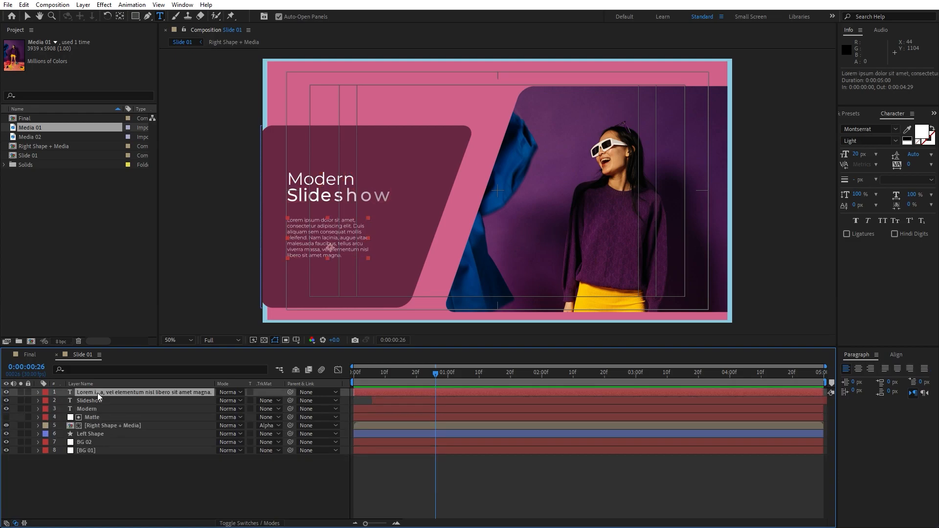
drag(382, 377, 351, 377)
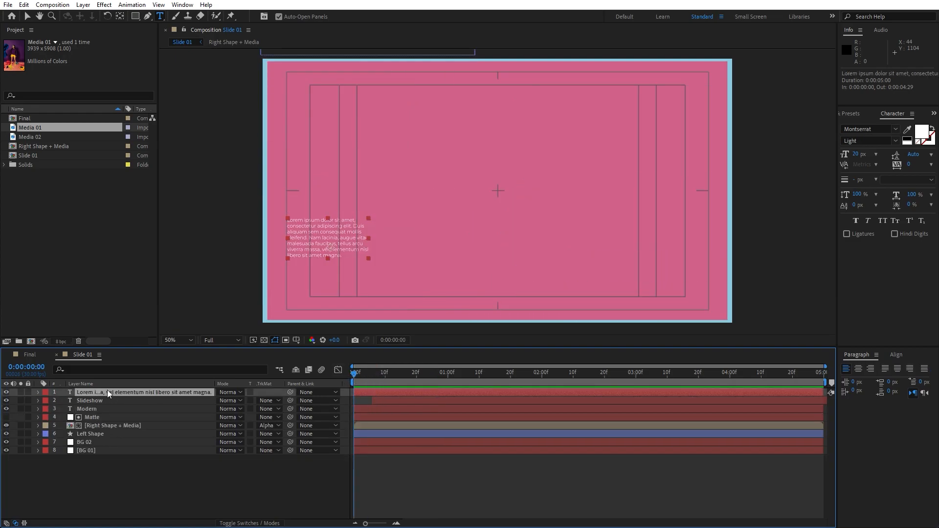
key(space)
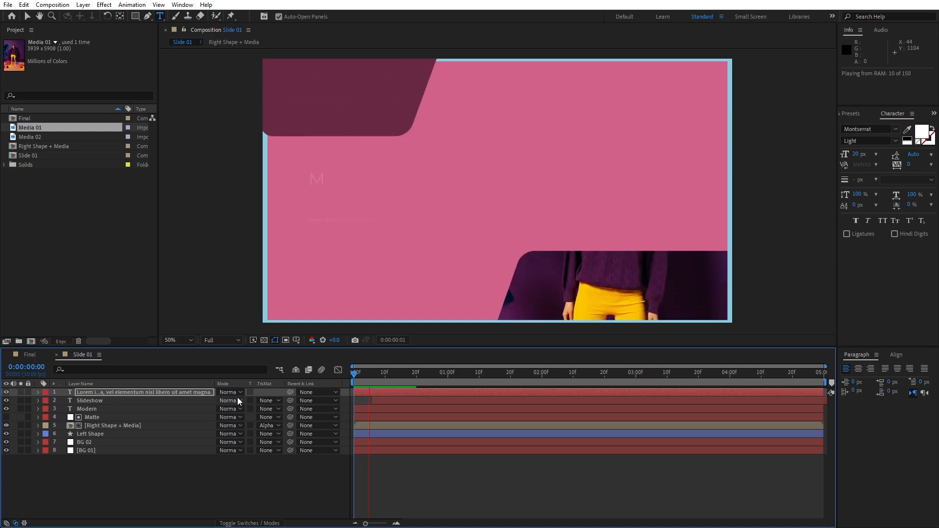
key(space)
- At 0:00:01:07, draw a white rectangle about 212 by 48 px below the paragraph and rename its layer "Subscribe Button"
drag(353, 374, 471, 374)
key(q)
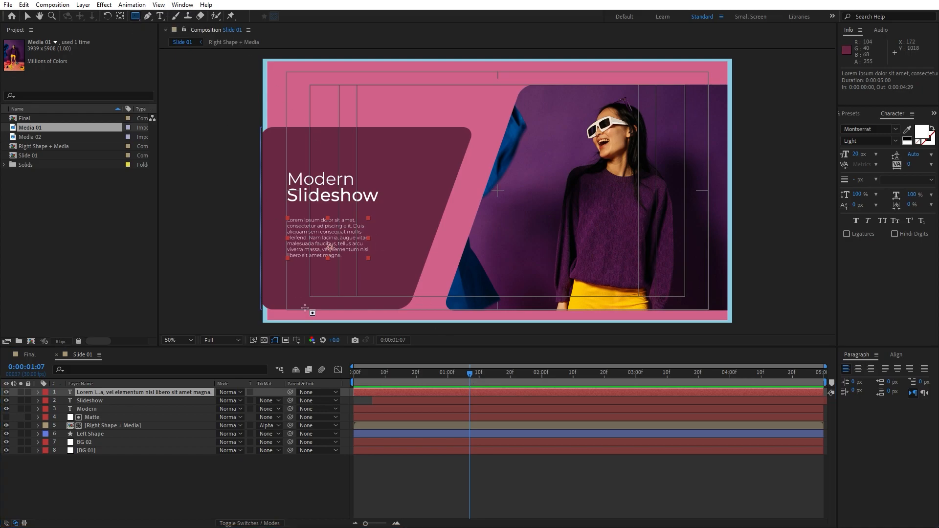
click(144, 477)
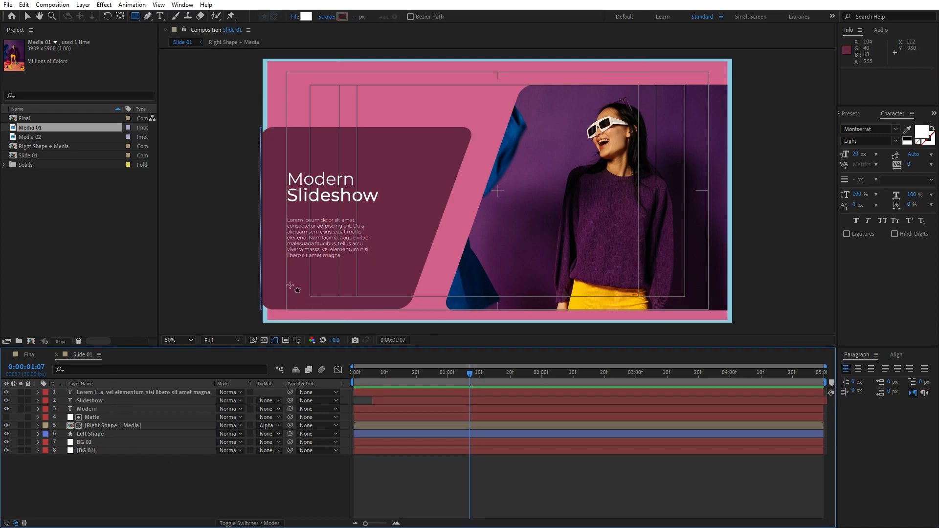
drag(287, 273, 339, 283)
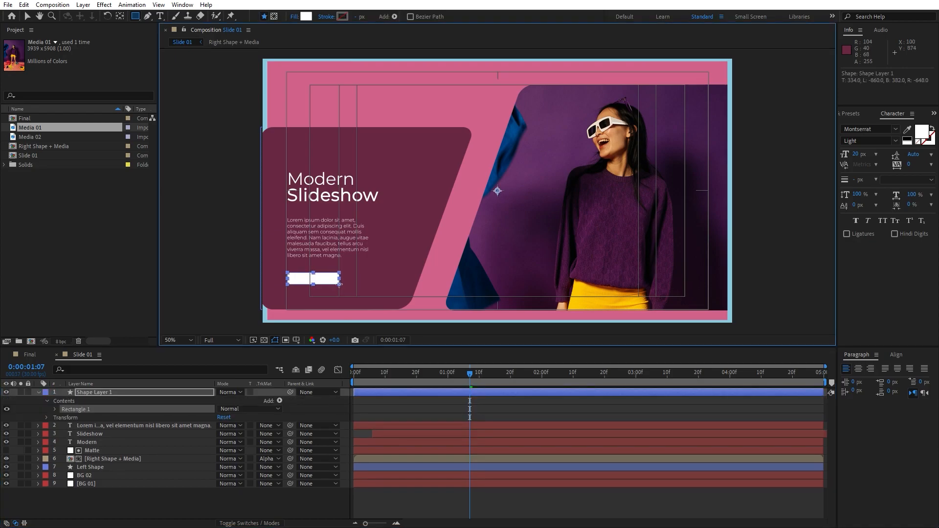
click(103, 392)
key(Return)
text(Subscribe Button)
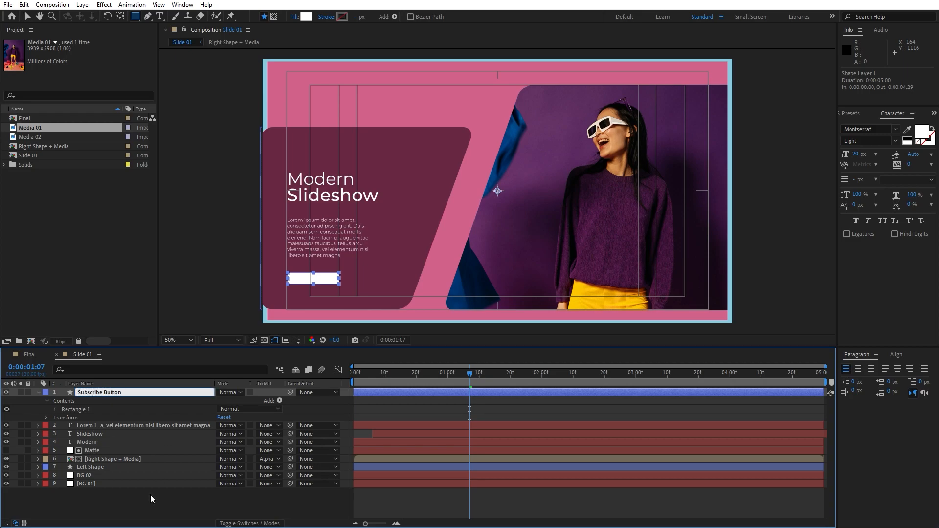
key(Return)
- Convert the Subscribe Button's rectangle path to a Bezier path
click(54, 410)
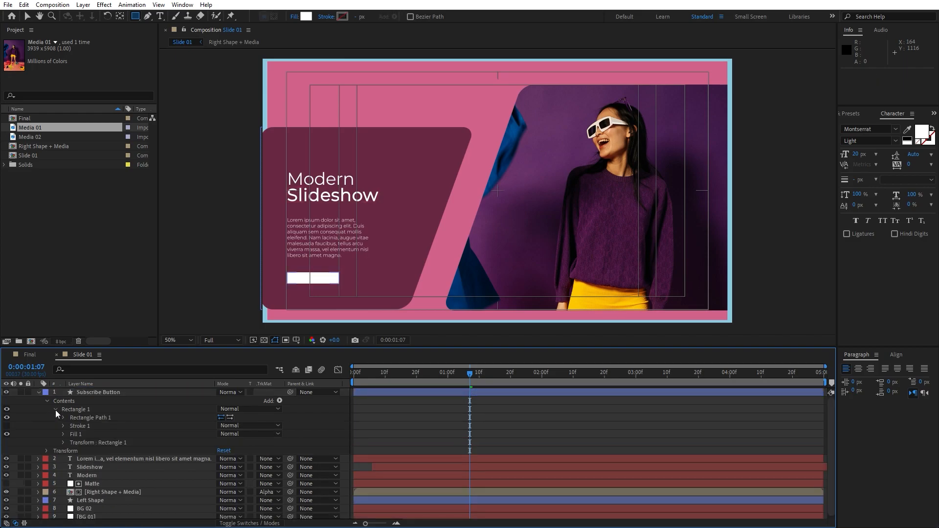
click(95, 418)
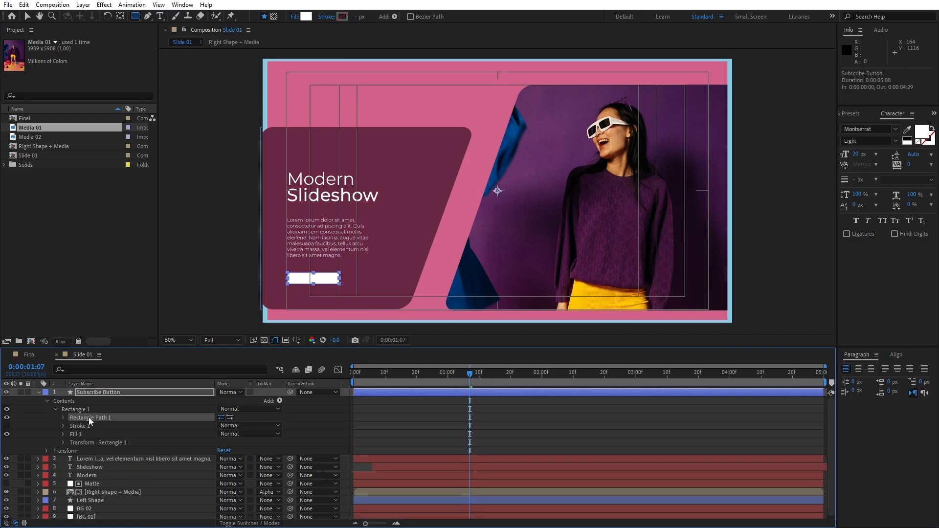
right_click(89, 418)
click(136, 451)
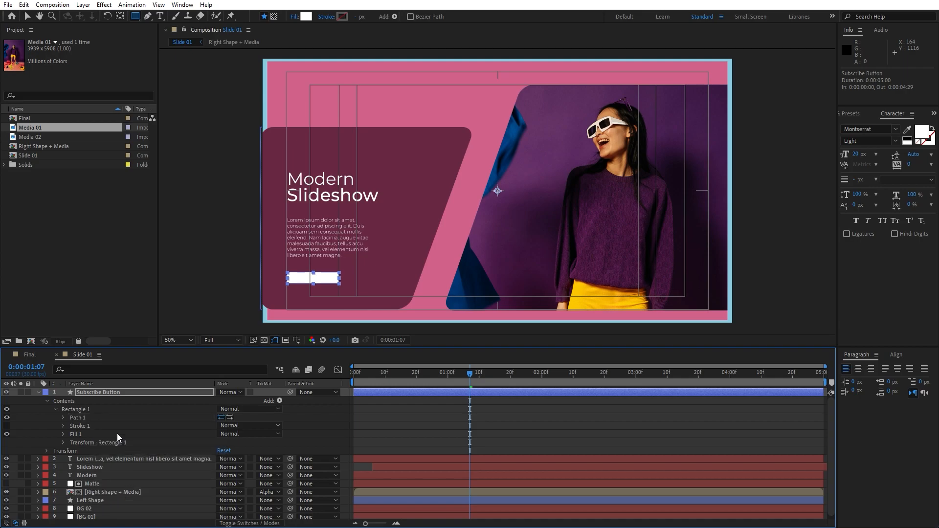
- Add Round Corners to the Subscribe Button shape with a radius of 20
click(279, 401)
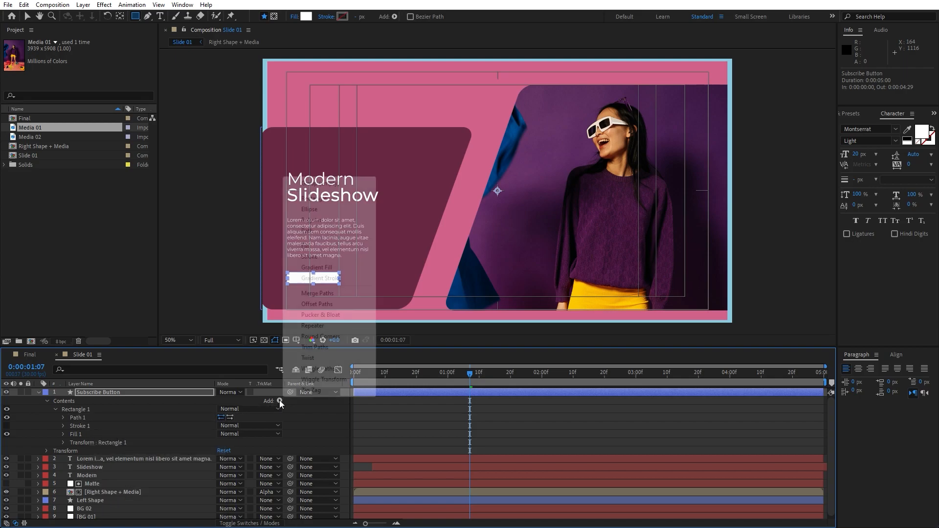
click(321, 336)
click(63, 426)
click(222, 433)
text(20)
key(Return)
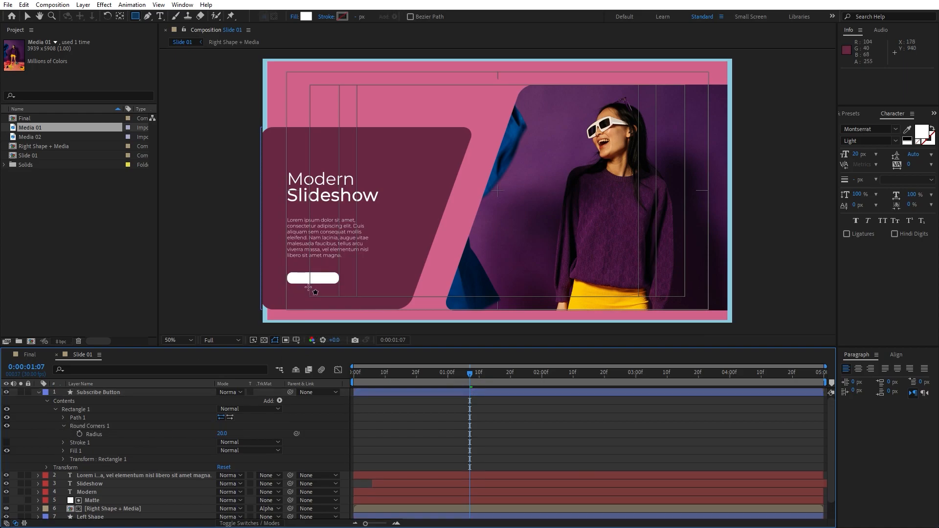
- Duplicate the Modern text layer and move the copy to the top of the layer stack
key(v)
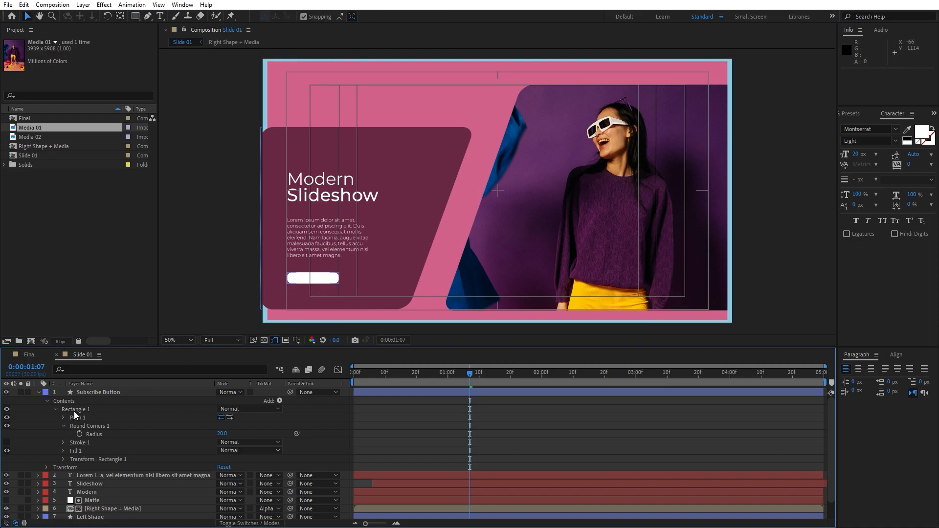
click(38, 393)
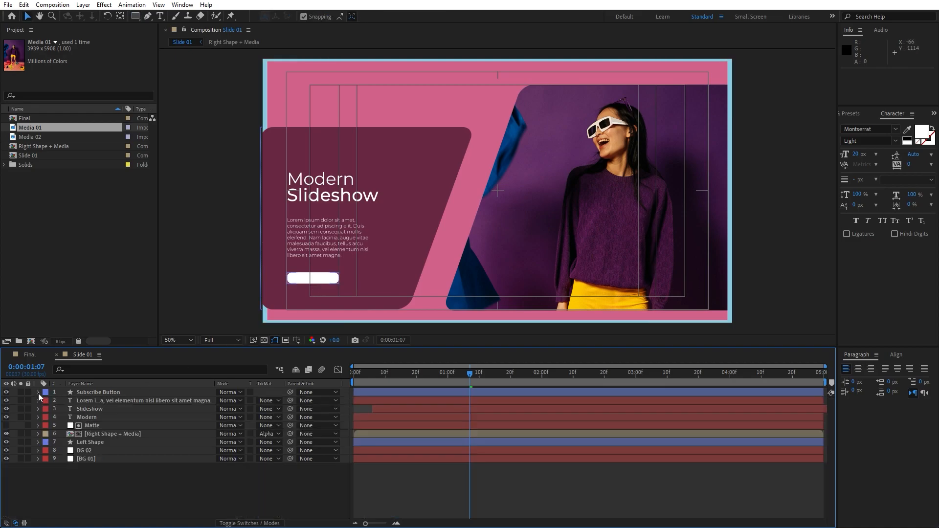
click(100, 418)
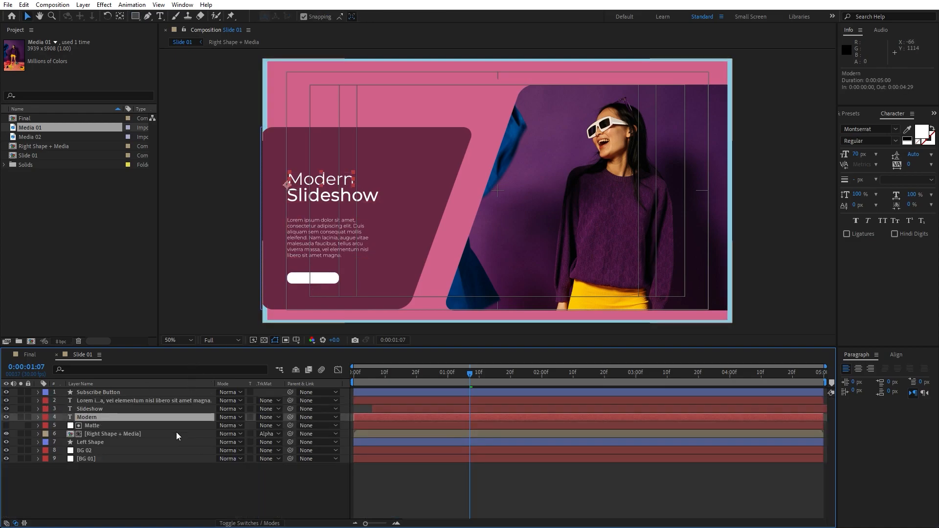
key(ctrl+d)
drag(90, 419, 107, 391)
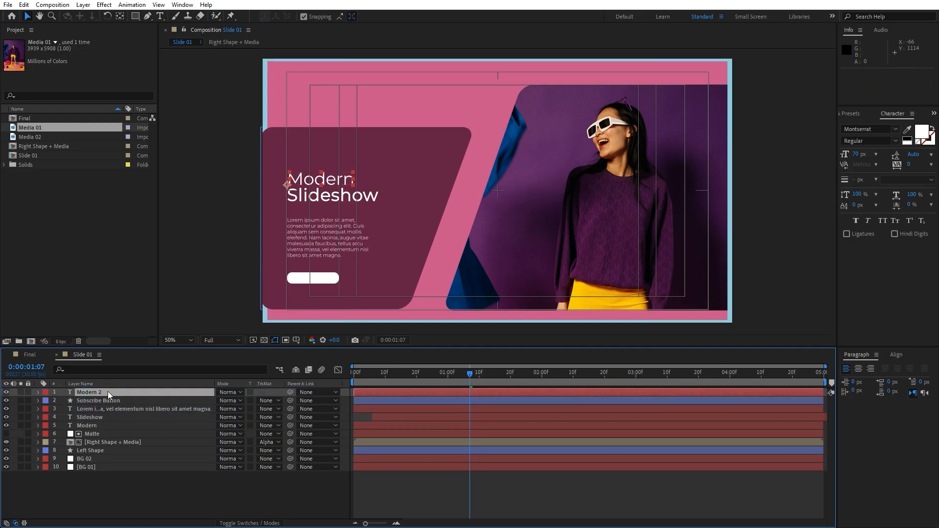
- Apply the Fill effect to the duplicated Modern text and change its wording to "Subscribe"
click(845, 117)
drag(872, 186, 128, 392)
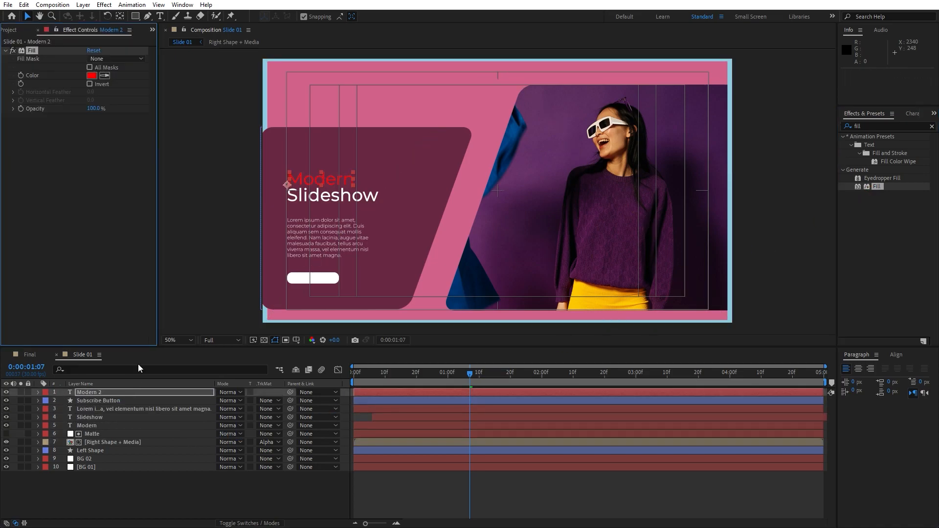
double_click(96, 392)
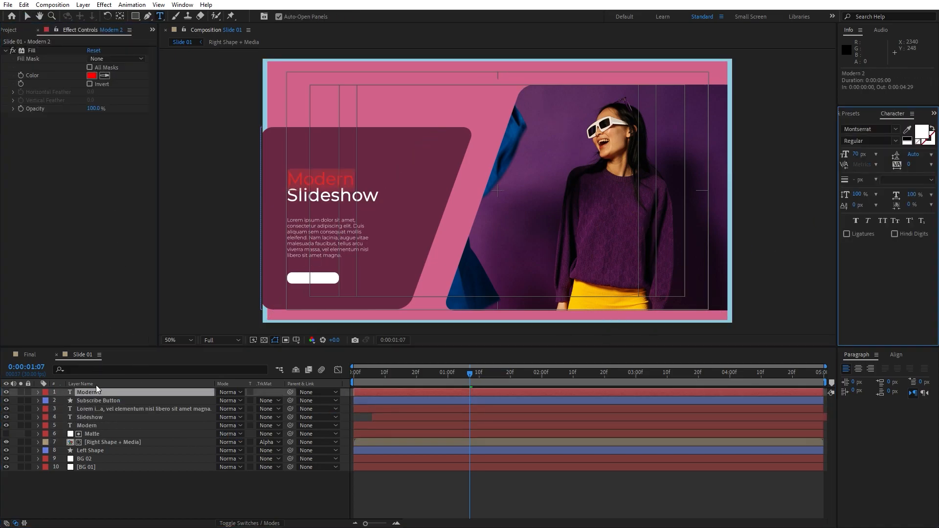
text(Subscribe)
click(856, 154)
text(25)
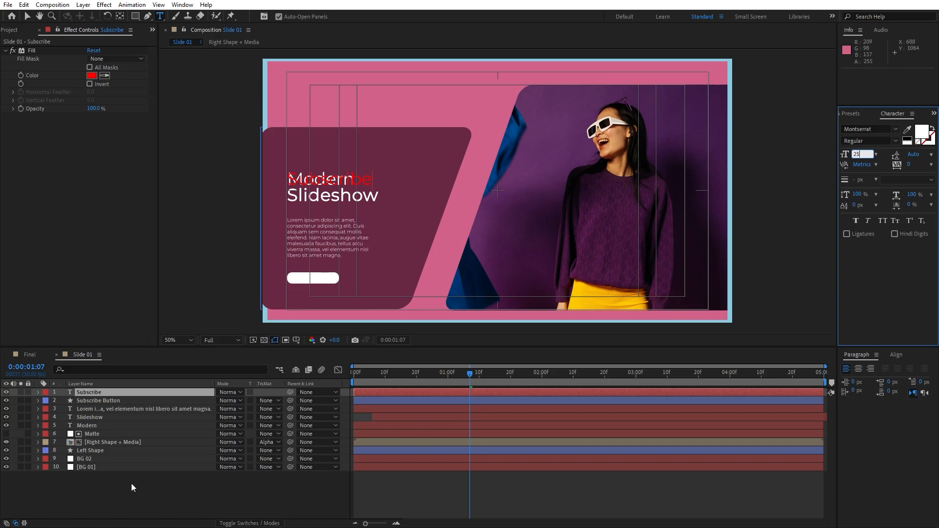
- Set the Subscribe text's Fill effect color to black, 000000
click(92, 76)
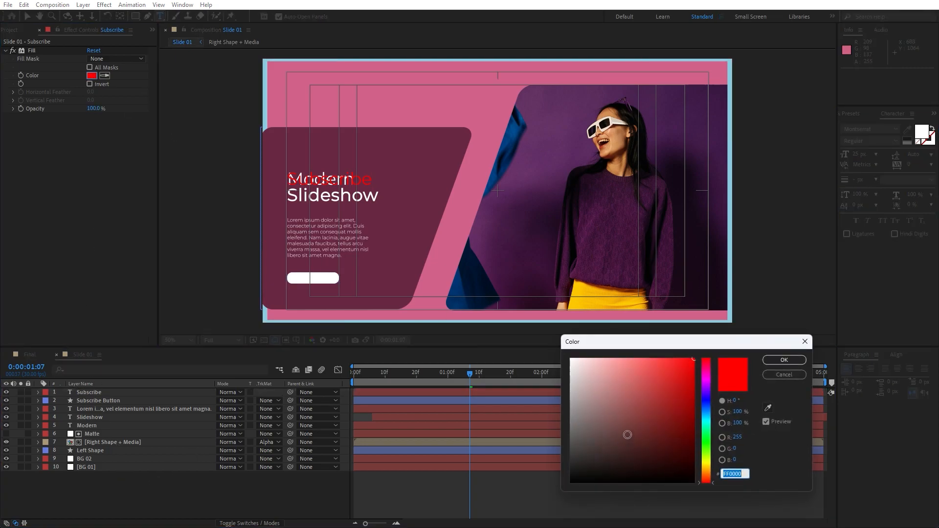
text(000000)
click(783, 361)
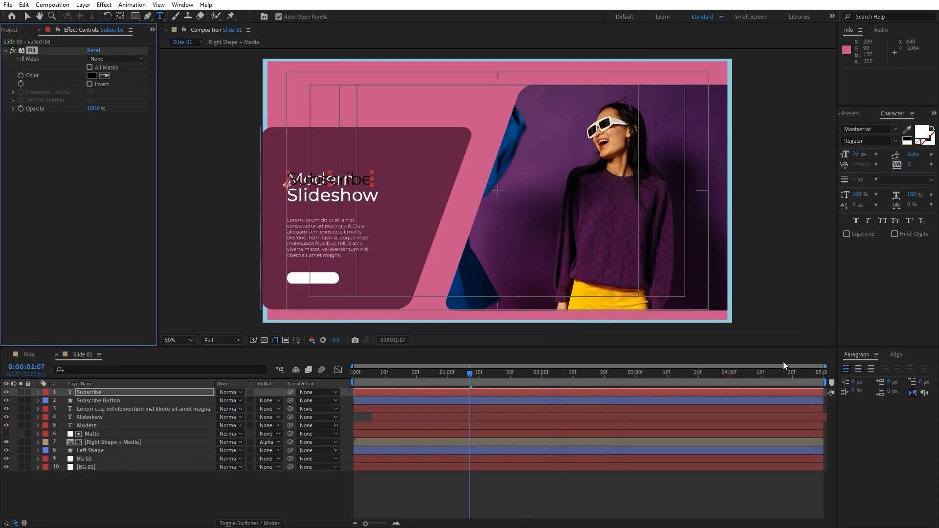
- Move the Subscribe text straight down onto the white button below the paragraph
click(102, 389)
key(shift+Down)
key(shift+Down)
key(shift+Down)
key(shift+Down)
key(shift+Down)
key(shift+Down)
key(shift+Down)
key(shift+Down)
key(shift+Down)
key(shift+Down)
key(shift+Down)
key(shift+Down)
key(shift+Down)
key(shift+Down)
key(shift+Down)
key(shift+Down)
key(shift+Down)
key(shift+Down)
key(shift+Down)
key(shift+Down)
key(shift+Down)
key(shift+Down)
- Set the Subscribe text's font size to 30 px
double_click(114, 393)
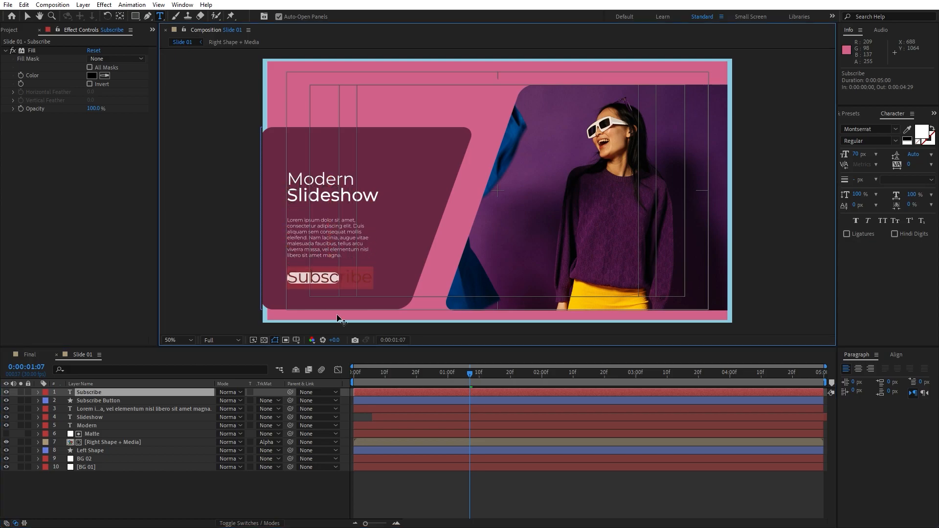
click(856, 155)
text(25)
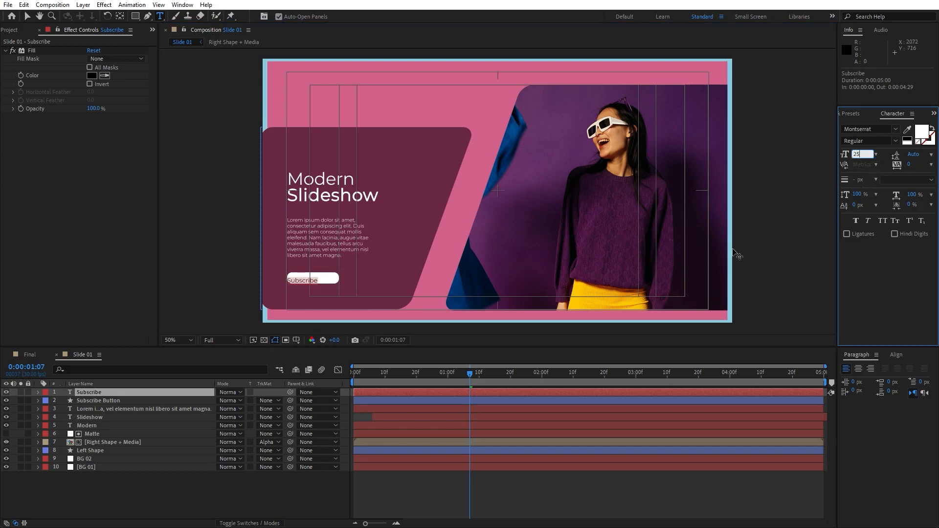
drag(862, 154, 767, 152)
text(30)
- Nudge the Subscribe text to position 126, 908 so it sits centered in the white button
click(102, 489)
click(93, 388)
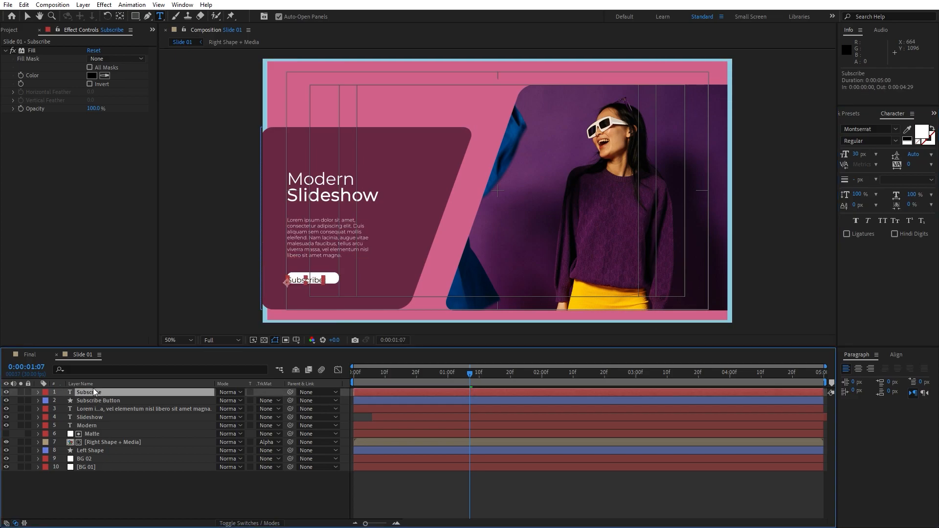
key(Return)
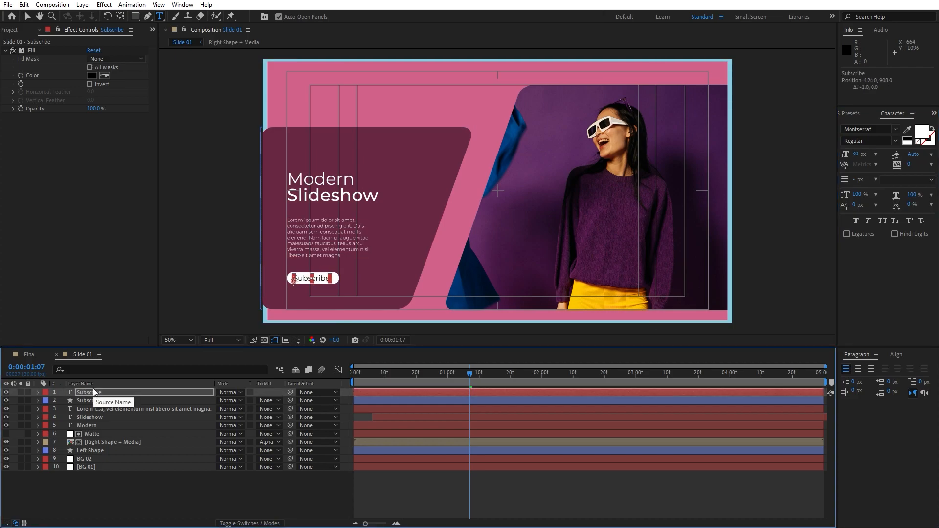
- Make the Subscribe text SemiBold, recentered in the button at position 130, 908, and preview the animation
double_click(87, 391)
click(859, 142)
text(SemiBold)
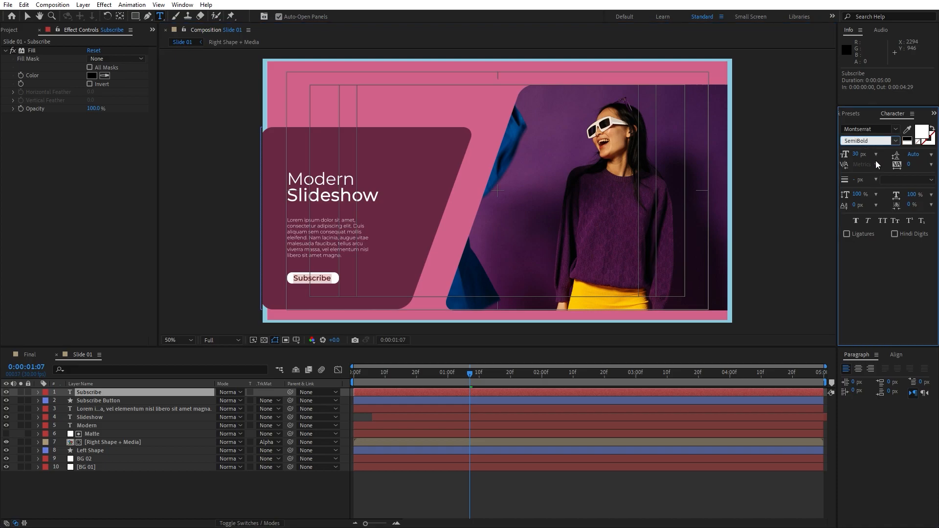
click(107, 394)
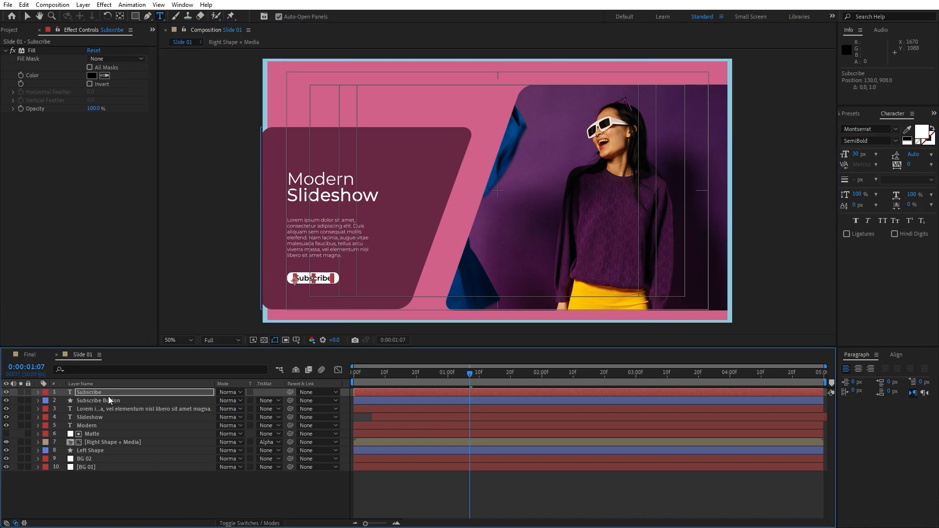
key(space)
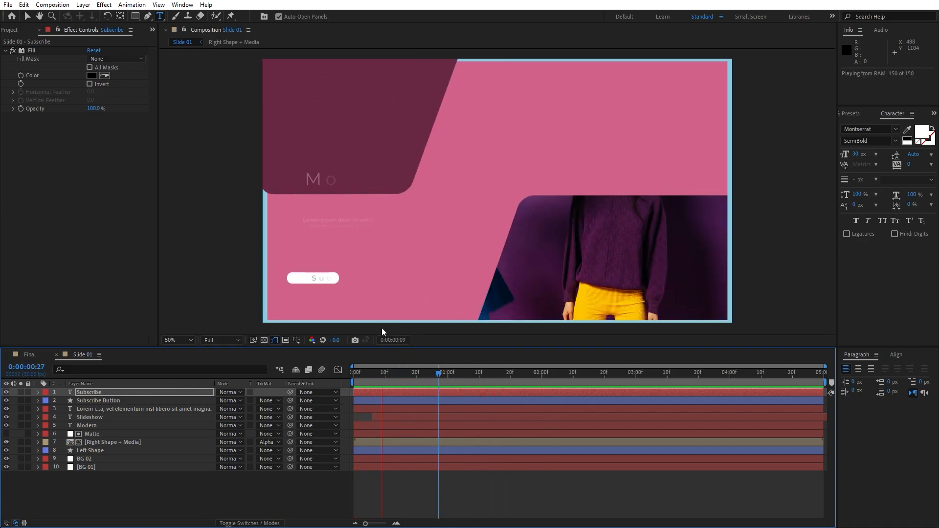
click(122, 467)
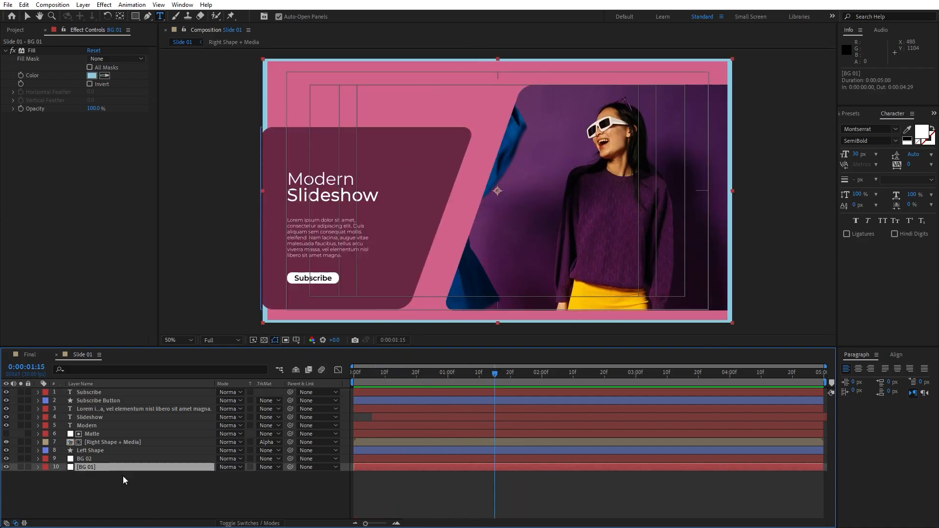
- Duplicate the Modern text layer and move the copy up above the title to position 100, 386
click(93, 426)
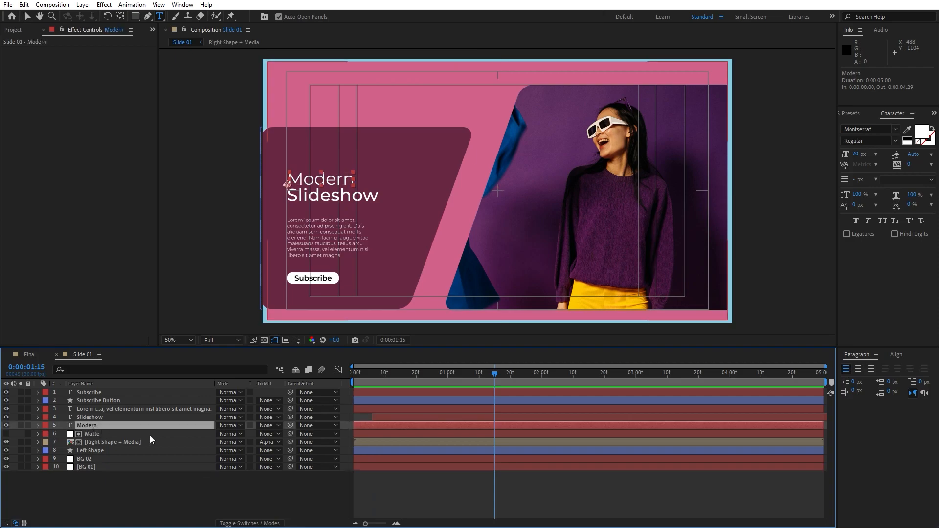
key(ctrl+d)
key(shift+Up)
key(shift+Up)
key(shift+Up)
key(shift+Up)
key(shift+Up)
key(shift+Up)
key(shift+Up)
key(shift+Up)
key(shift+Up)
key(shift+Up)
key(shift+Up)
key(shift+Up)
key(shift+Up)
key(shift+Up)
key(Down)
key(Down)
key(Down)
key(Down)
key(Down)
key(Down)
key(Down)
key(Down)
key(Down)
key(Down)
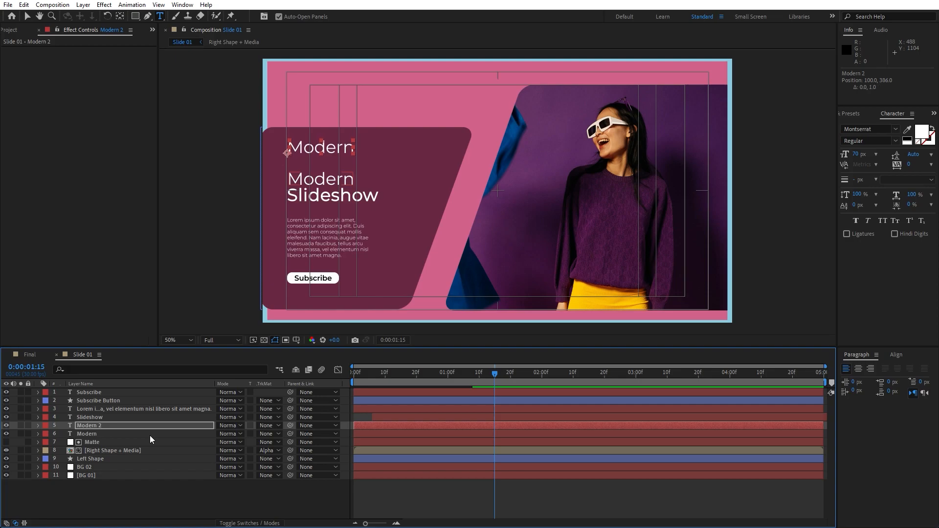
- Set the Modern copy above the title to 30 px and the SemiBold style
double_click(108, 427)
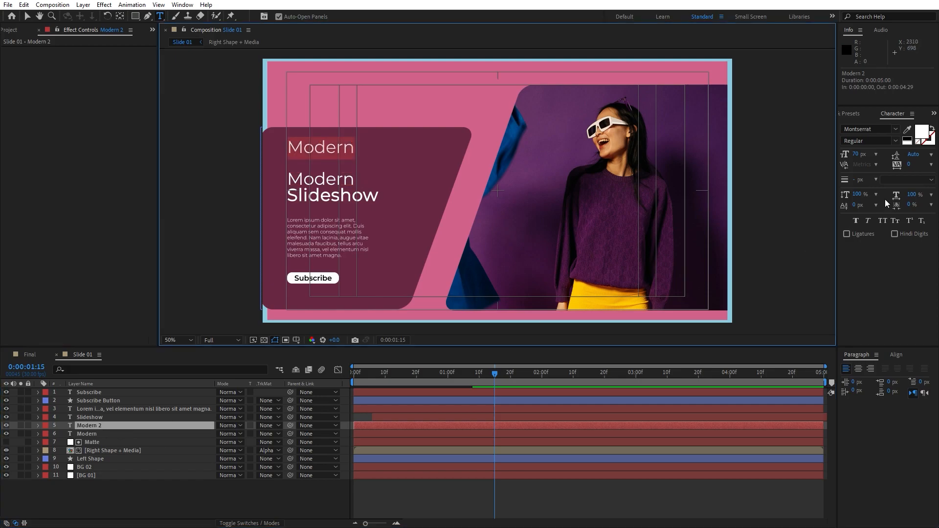
click(854, 156)
text(30)
key(Return)
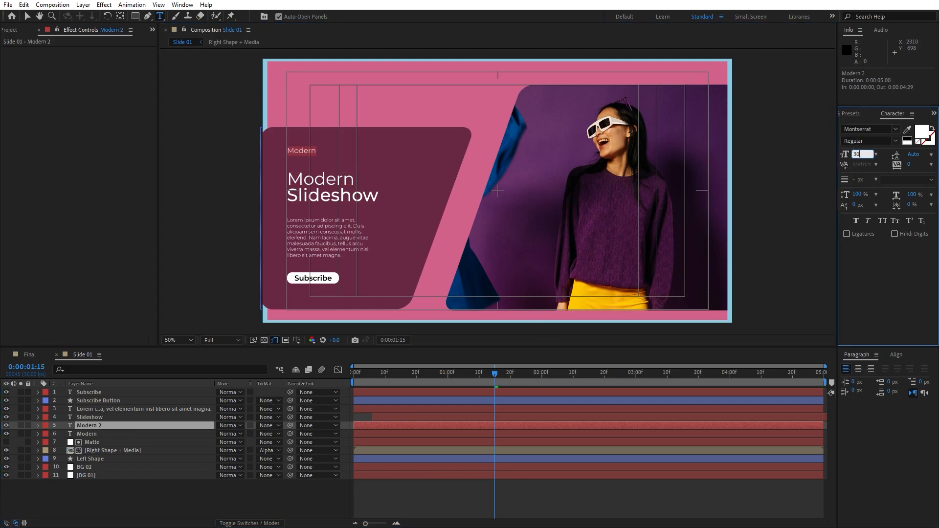
click(853, 141)
text(SemiBold)
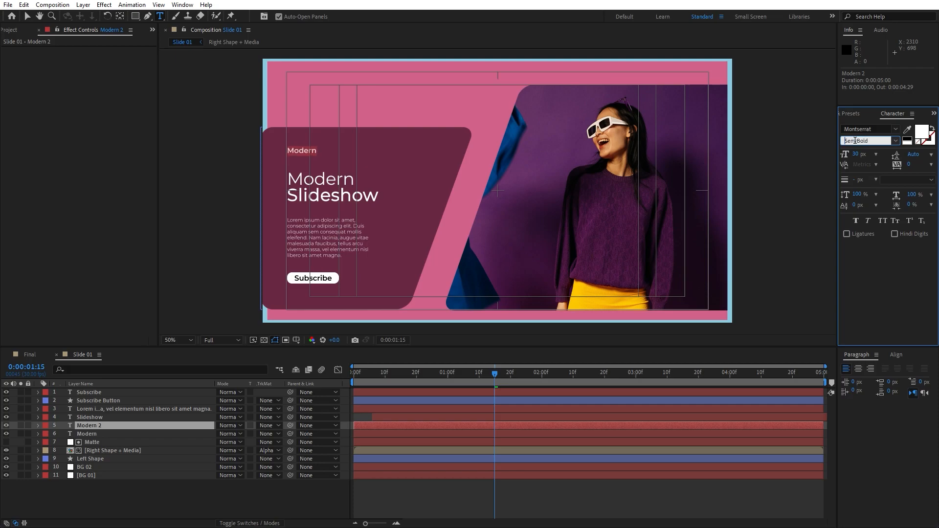
- Change the small heading's text to "softonimotion" and preview the animation
click(98, 427)
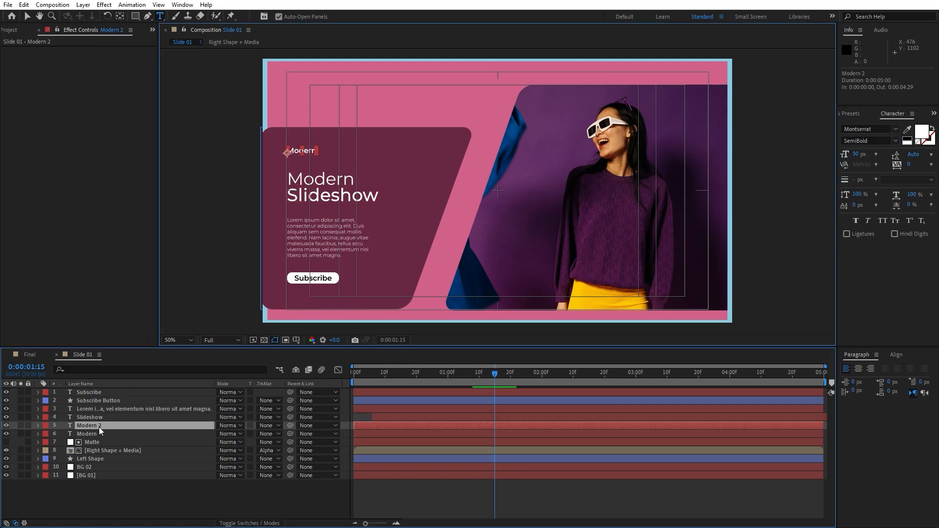
text(softoni)
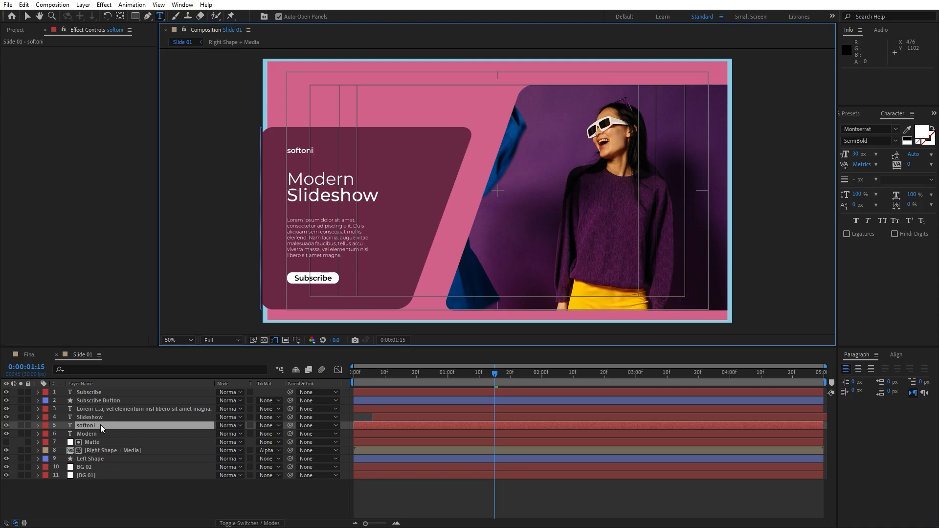
text(motion)
click(96, 506)
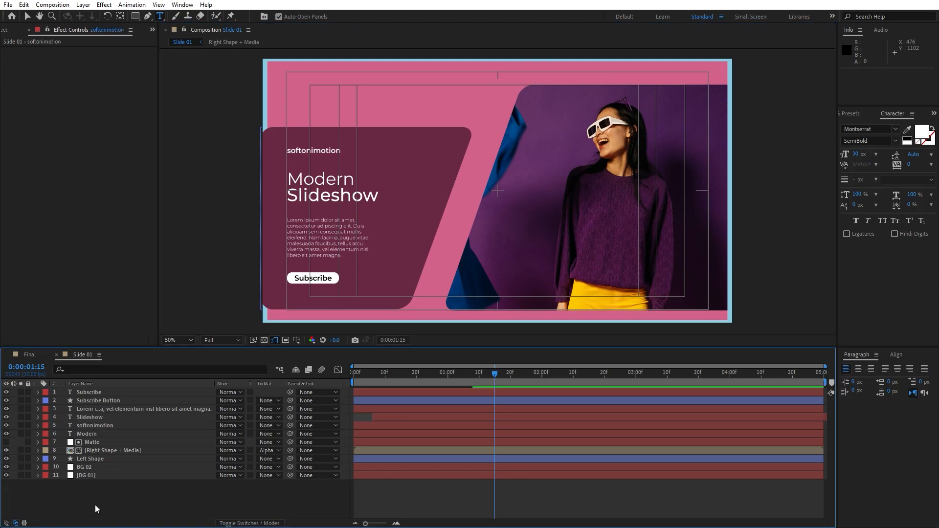
key(space)
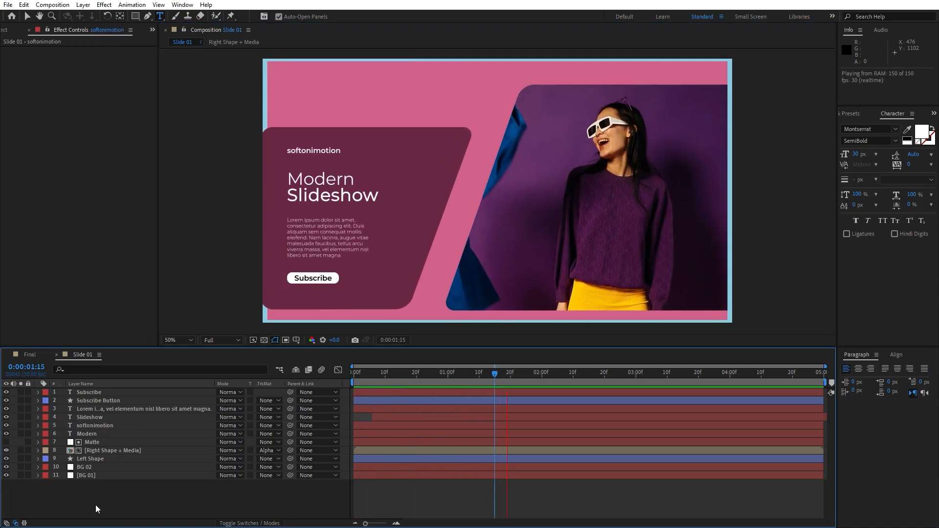
- At 0:00:01:05, select the five text layers and the Subscribe Button and shift them down slightly within the left shape
click(462, 372)
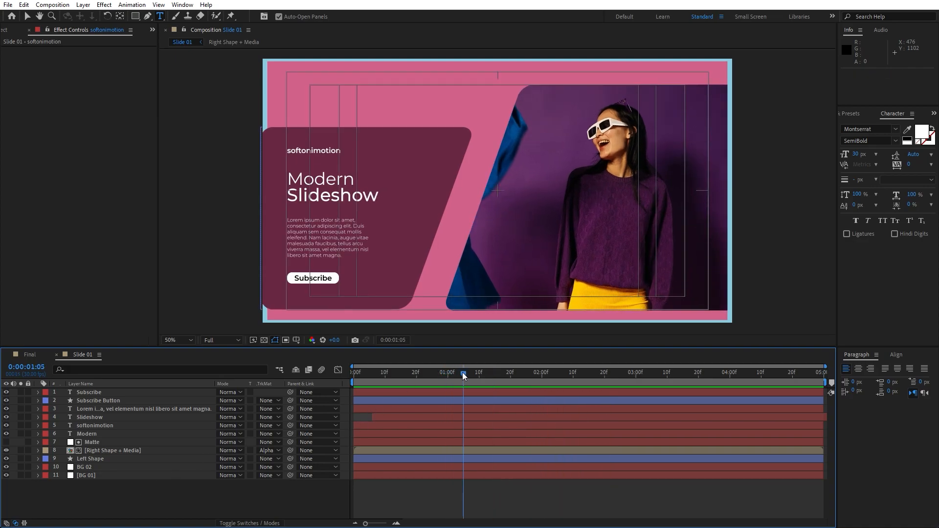
click(89, 433)
shift+click(94, 393)
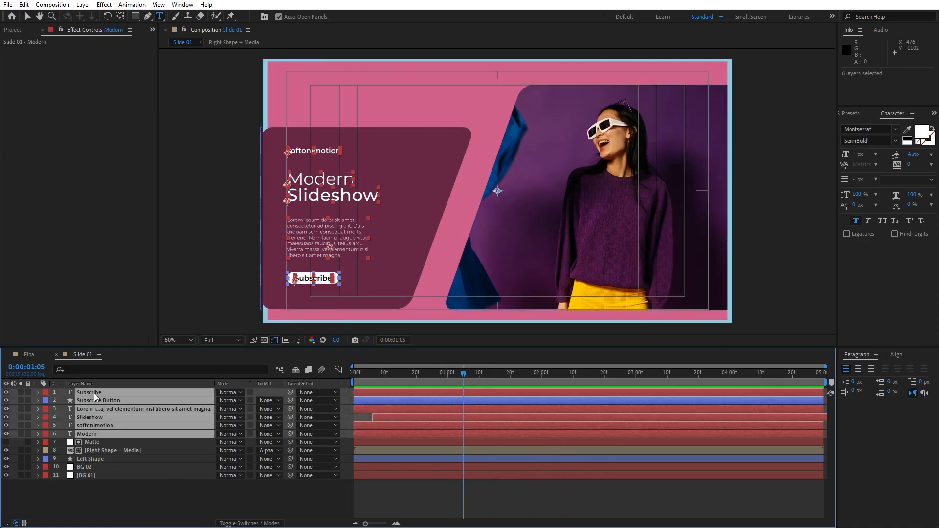
key(Down)
key(Down)
key(Down)
key(Down)
key(Down)
key(Down)
key(Down)
key(Down)
key(Down)
key(Down)
key(Down)
key(Down)
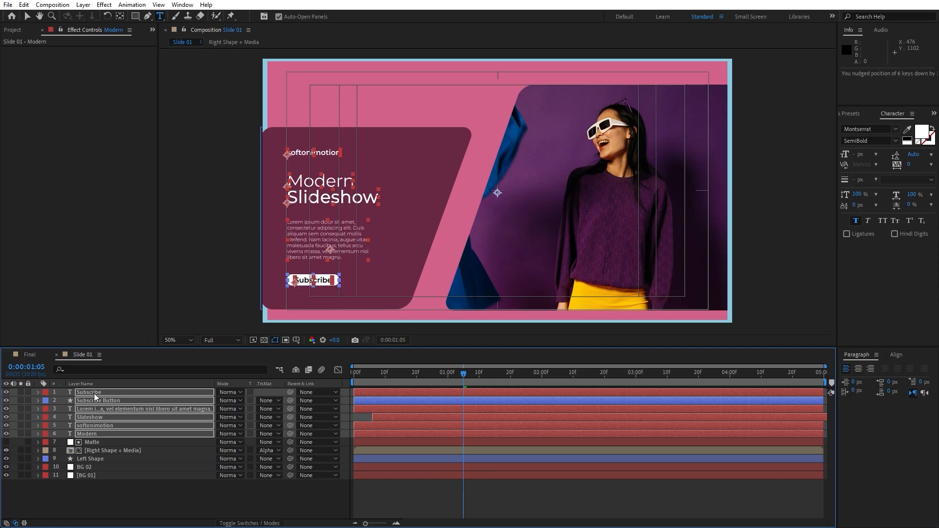
key(Down)
key(Down)
key(Down)
key(Down)
key(Up)
key(Up)
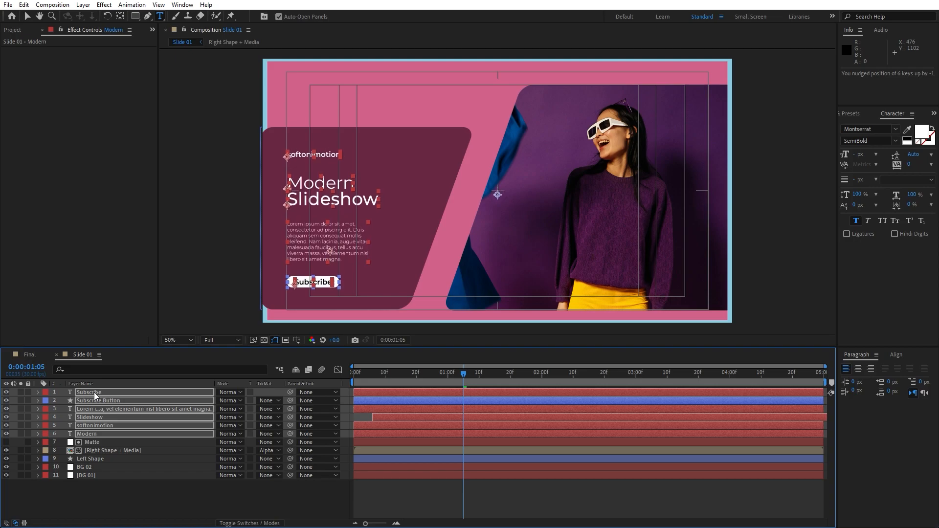
key(v)
click(242, 498)
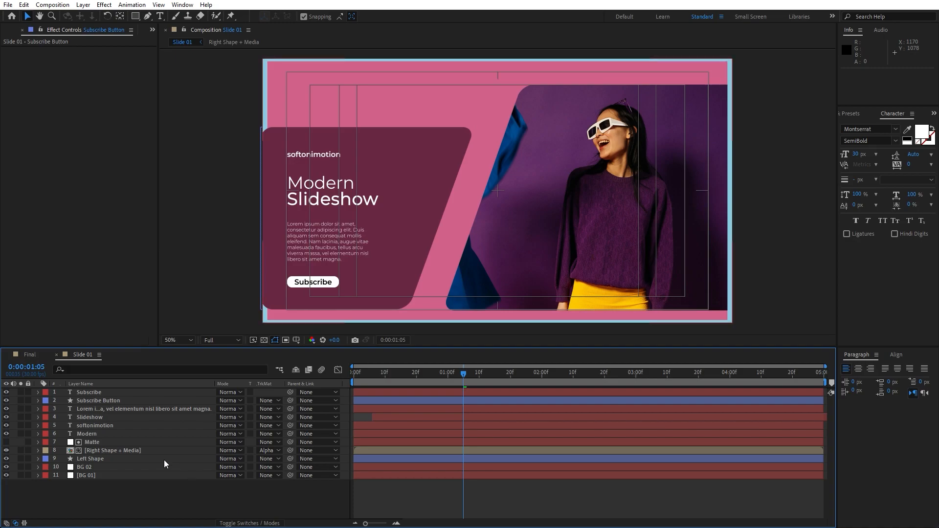
- Duplicate the Subscribe Button layer, place the copy above the Subscribe text layer, and rename it "Matte"
click(114, 400)
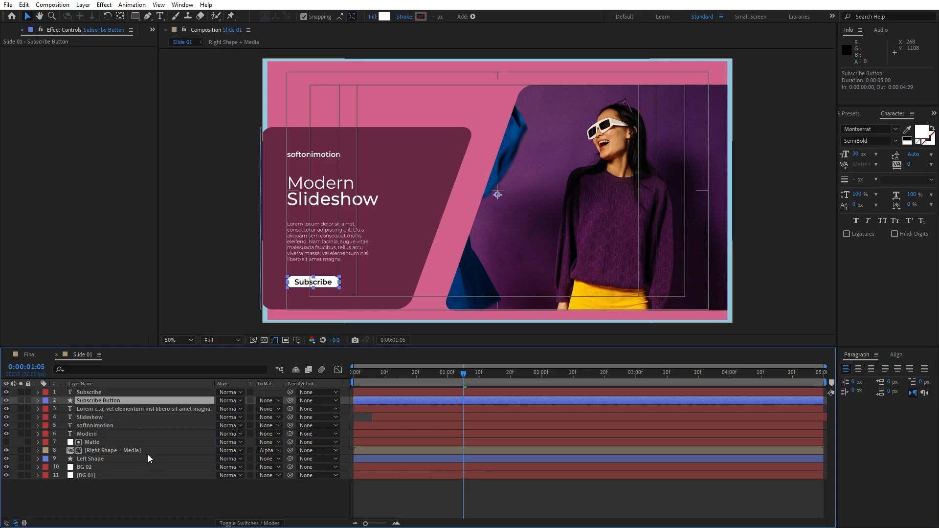
key(ctrl+d)
drag(101, 400, 112, 390)
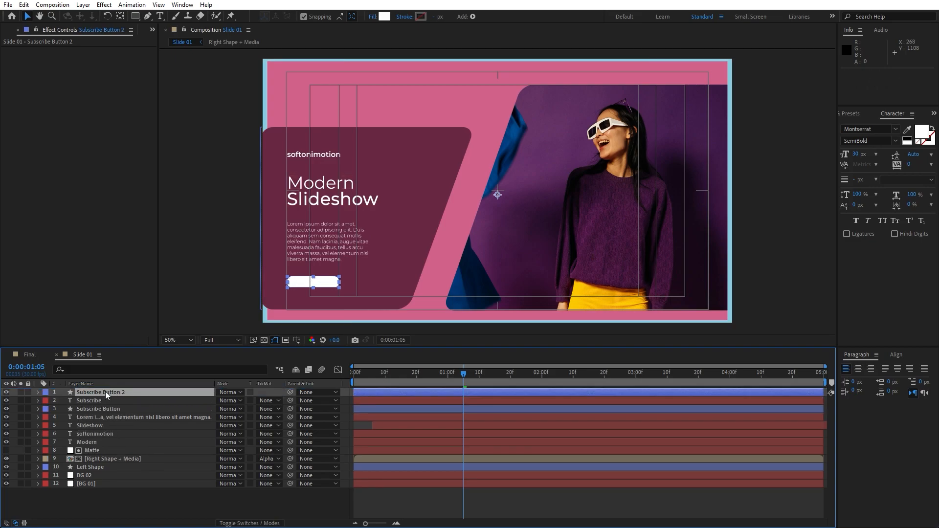
key(Return)
text(Matte)
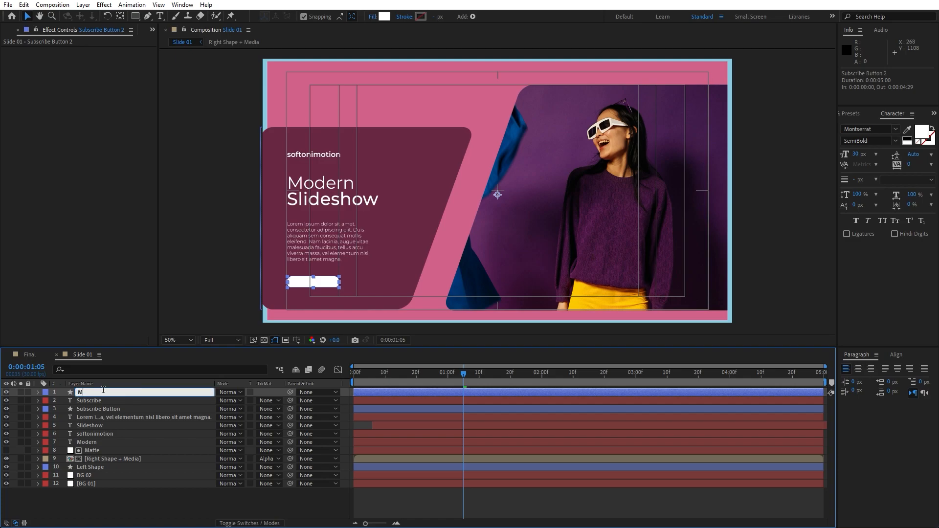
click(110, 402)
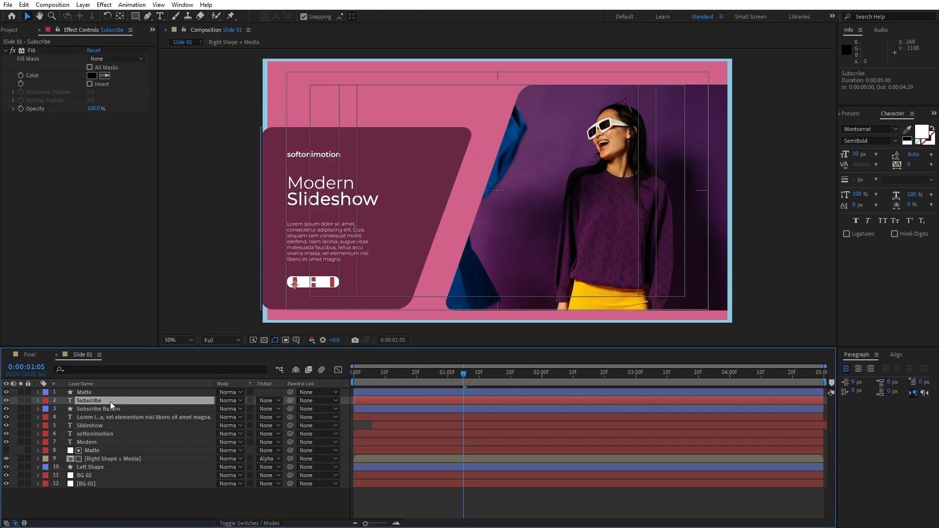
- Apply the Alpha Matte "Matte" track matte to the Subscribe text layer and preview its reveal inside the button
click(273, 401)
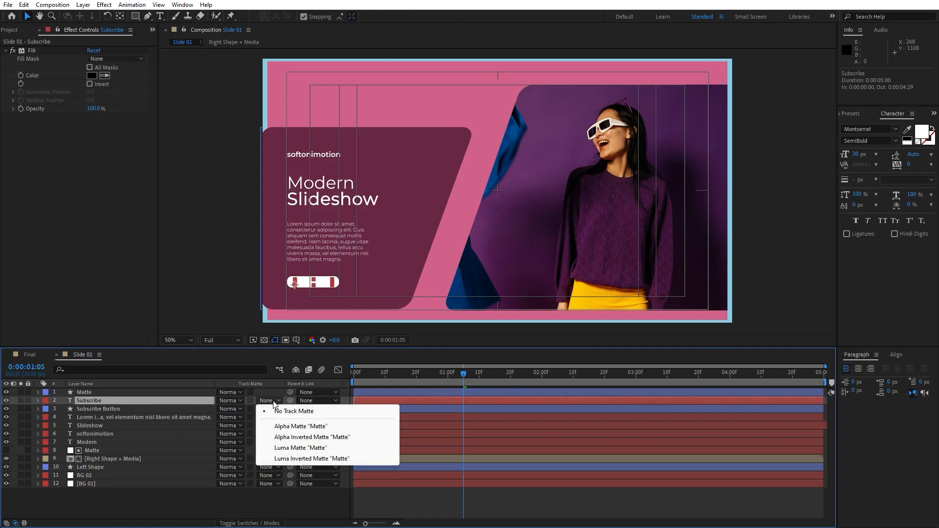
click(298, 424)
key(space)
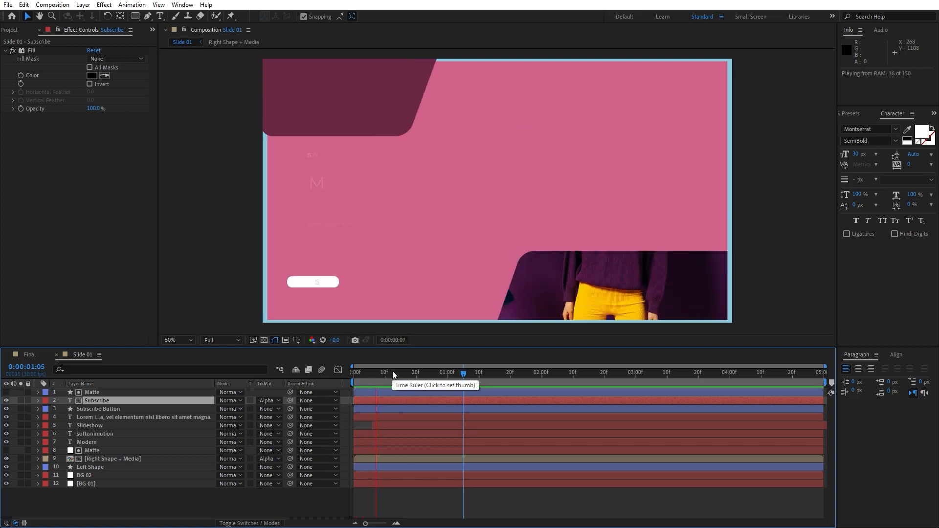
drag(377, 373, 473, 377)
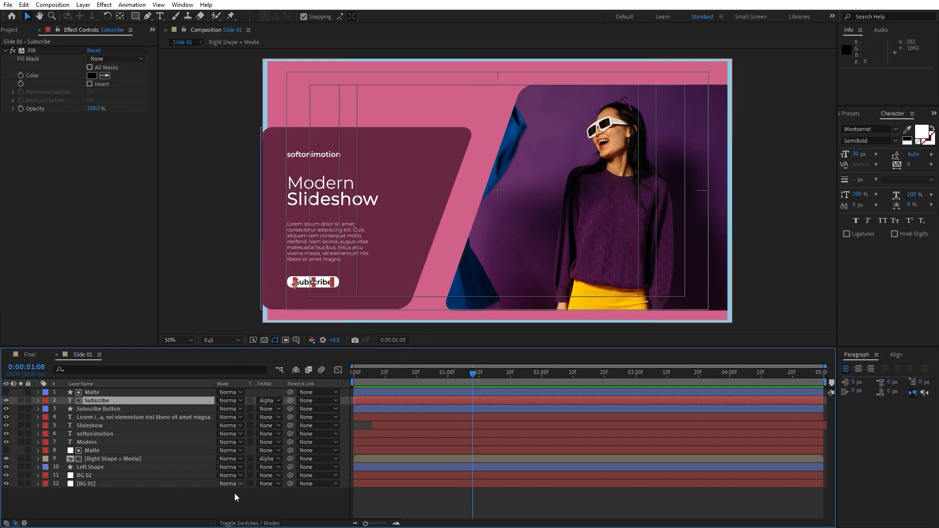
click(224, 503)
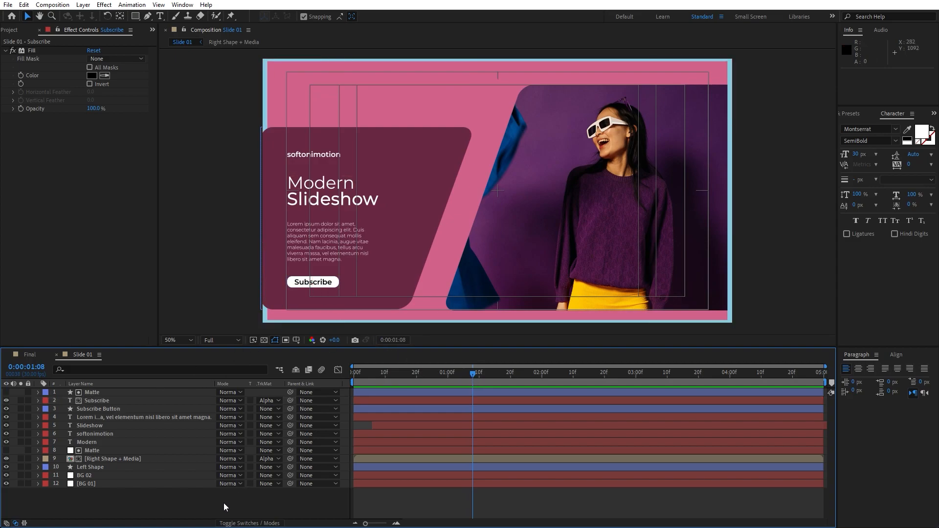
- Duplicate the BG 02 layer, rename the copy "Matte", and place it directly above the Left Shape layer
click(104, 475)
key(ctrl+d)
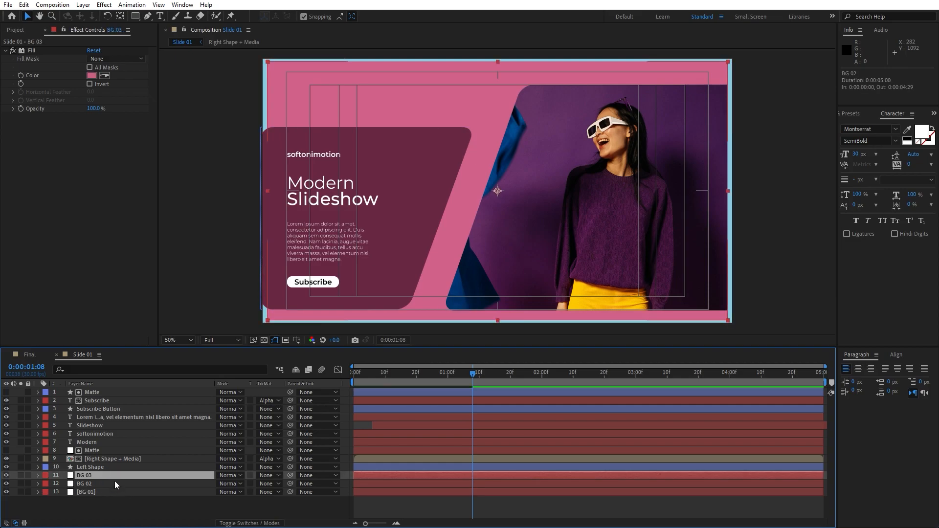
key(Return)
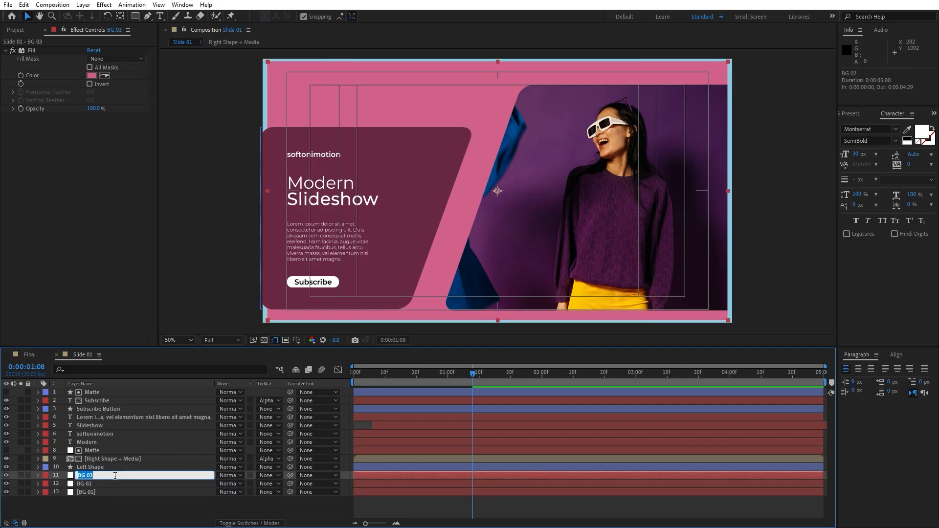
text(Matte)
click(128, 499)
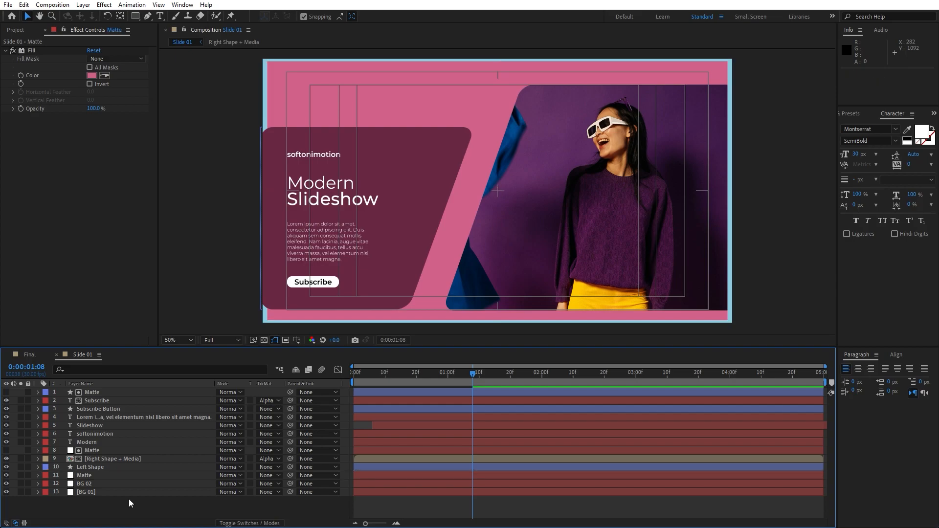
click(92, 475)
drag(90, 476, 97, 466)
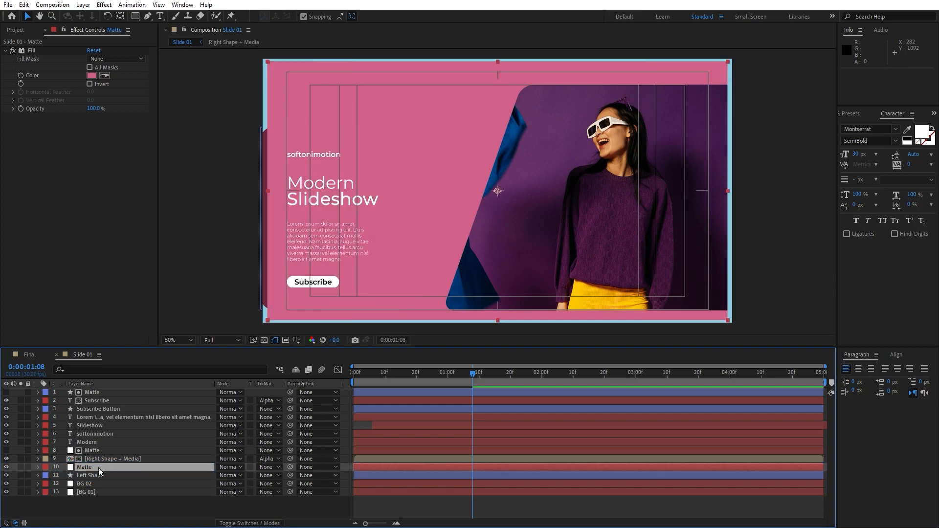
- Apply the Alpha Matte "Matte" to the Left Shape layer and preview the animation up to 0:00:01:22
click(101, 476)
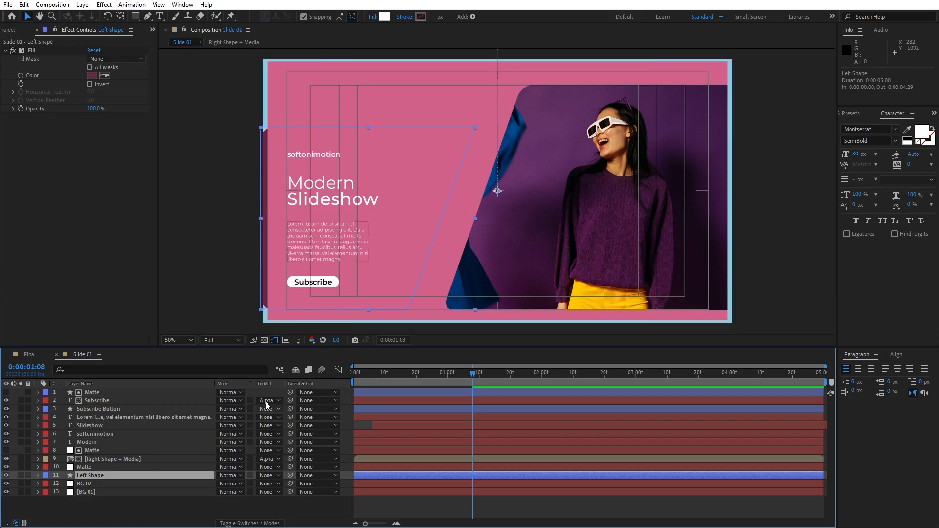
click(279, 474)
click(286, 433)
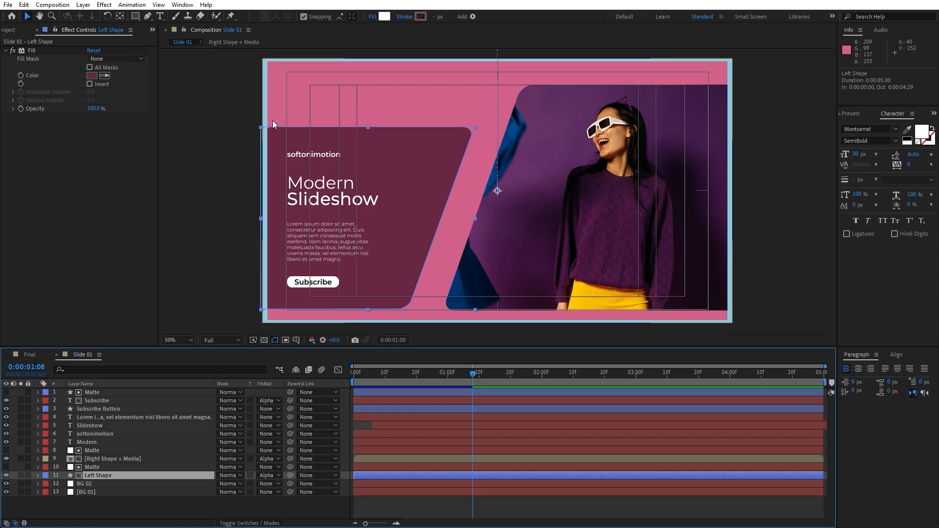
click(236, 503)
key(space)
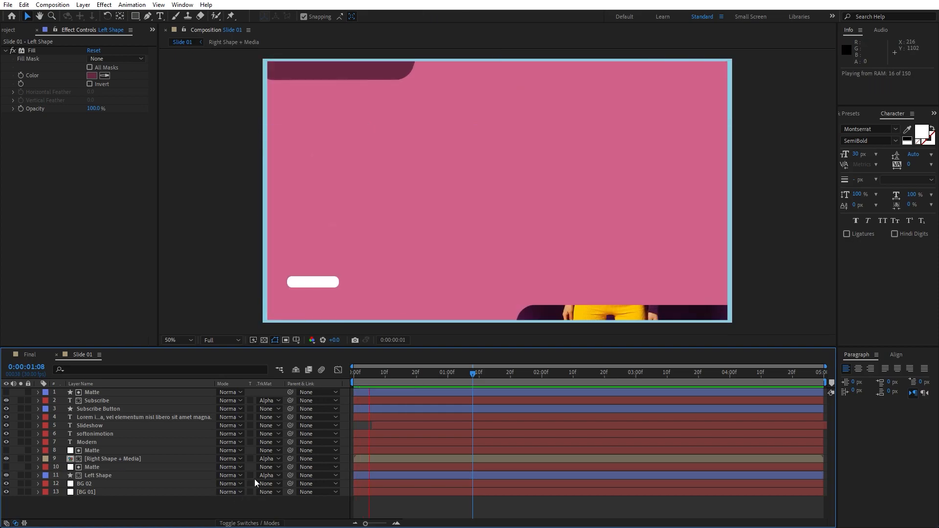
drag(410, 374, 516, 372)
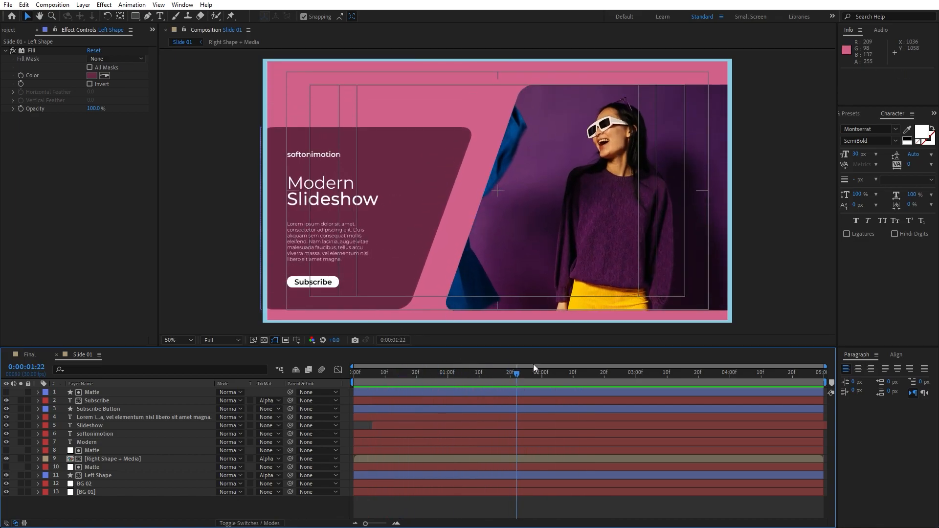
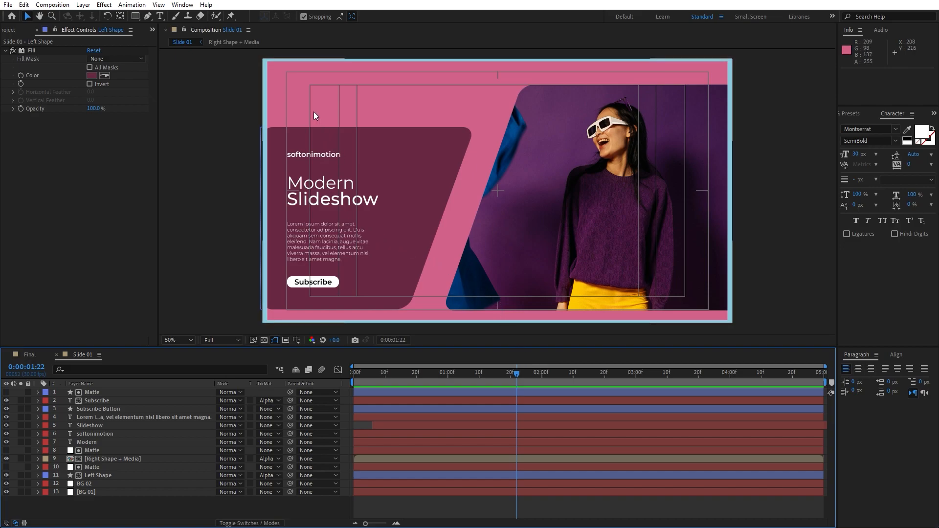
- Draw a small white rectangle in the pink area above the left shape and name its layer "Shape 02"
click(136, 16)
click(296, 95)
drag(296, 95, 317, 103)
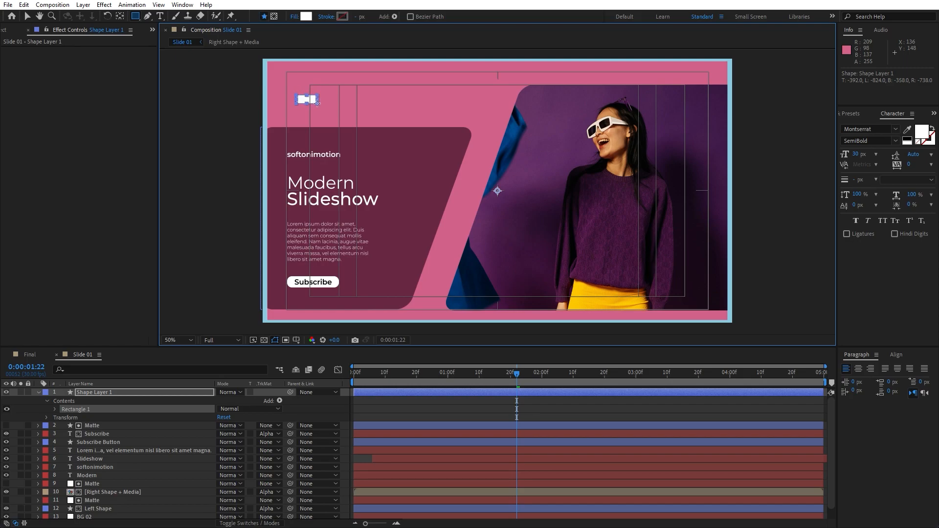
click(118, 388)
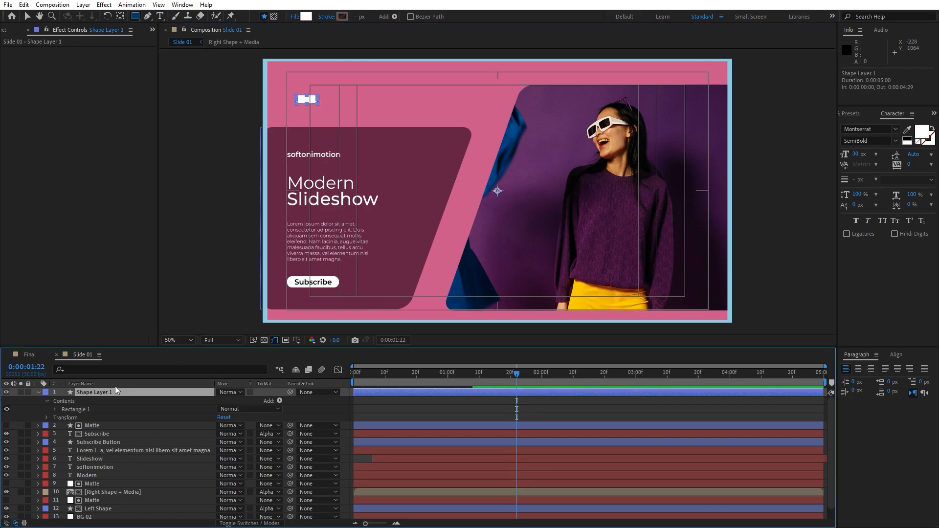
key(Return)
text(Shape 02)
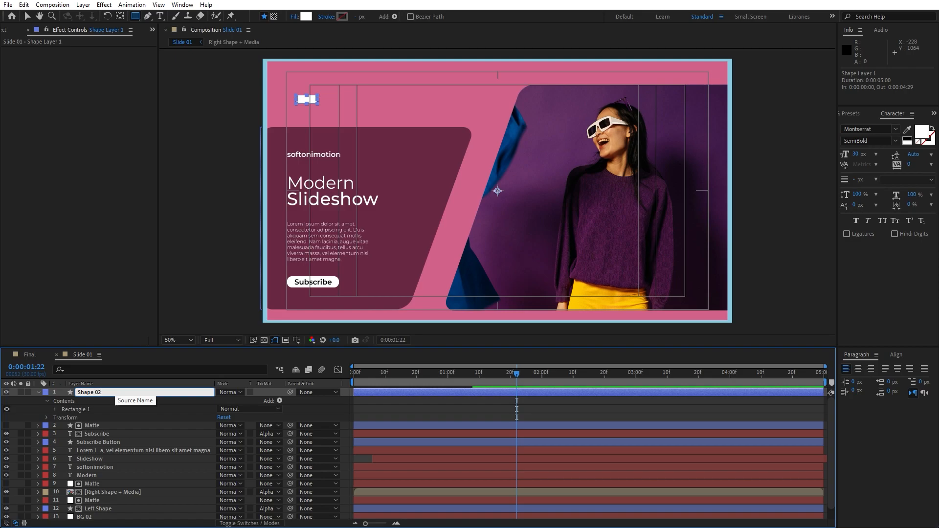
- Convert Shape 02's rectangle to a Bezier path and add Round Corners to it
click(55, 409)
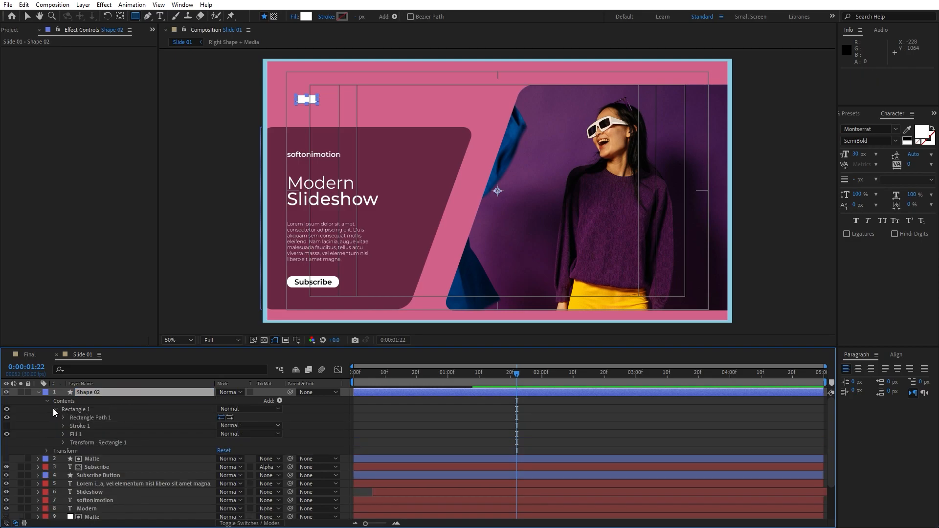
right_click(92, 419)
click(140, 452)
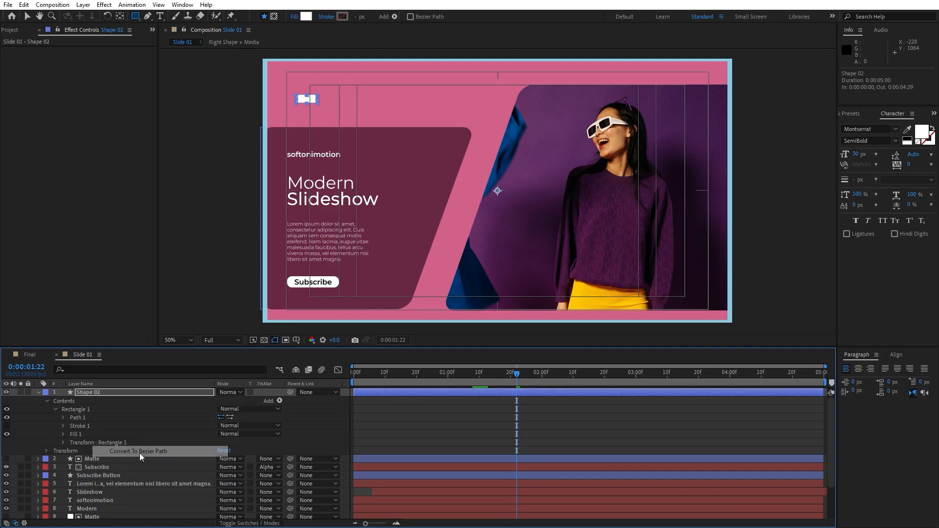
click(280, 400)
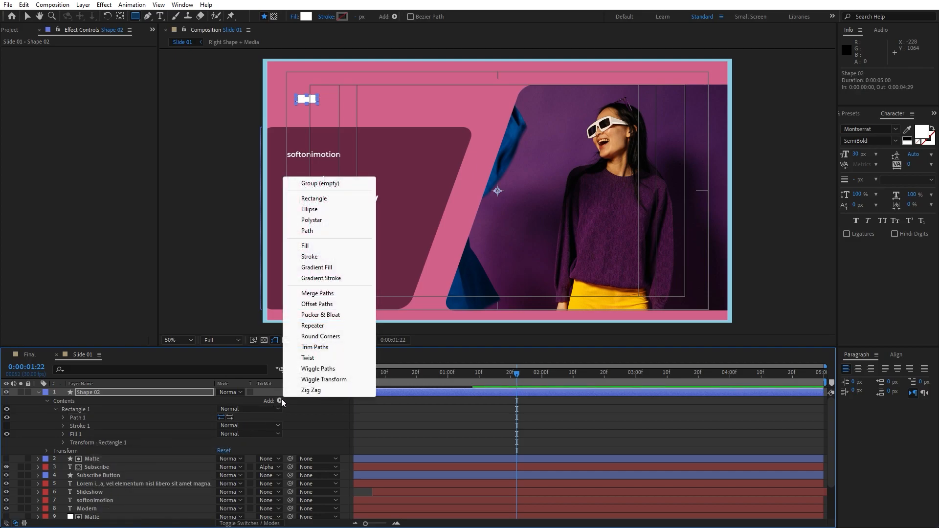
click(315, 336)
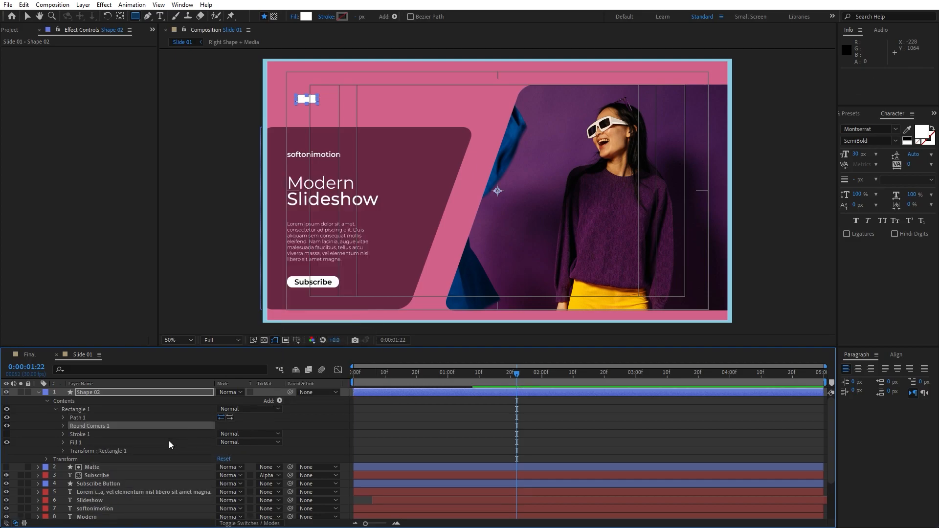
- Adjust the Round Corners radius of Shape 02 so the small rectangle gets fully rounded ends
click(63, 426)
drag(223, 432, 227, 432)
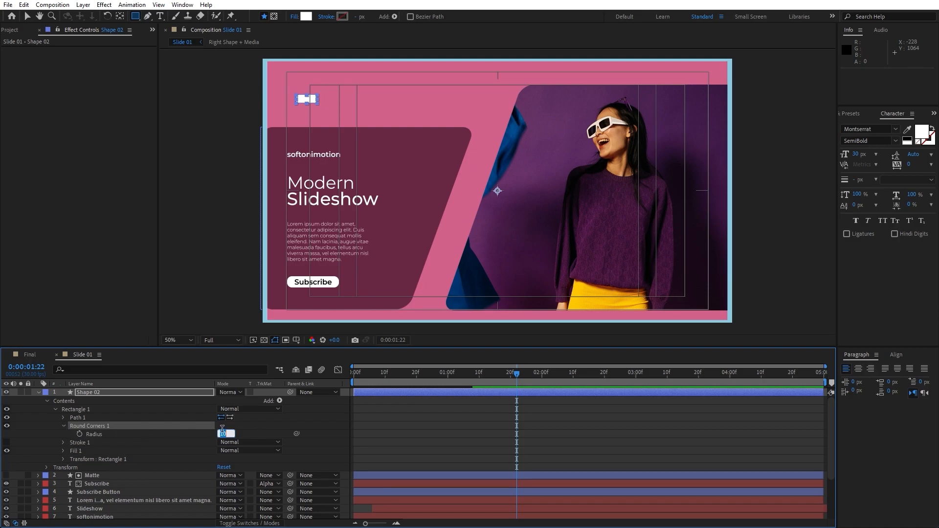
click(124, 295)
click(38, 392)
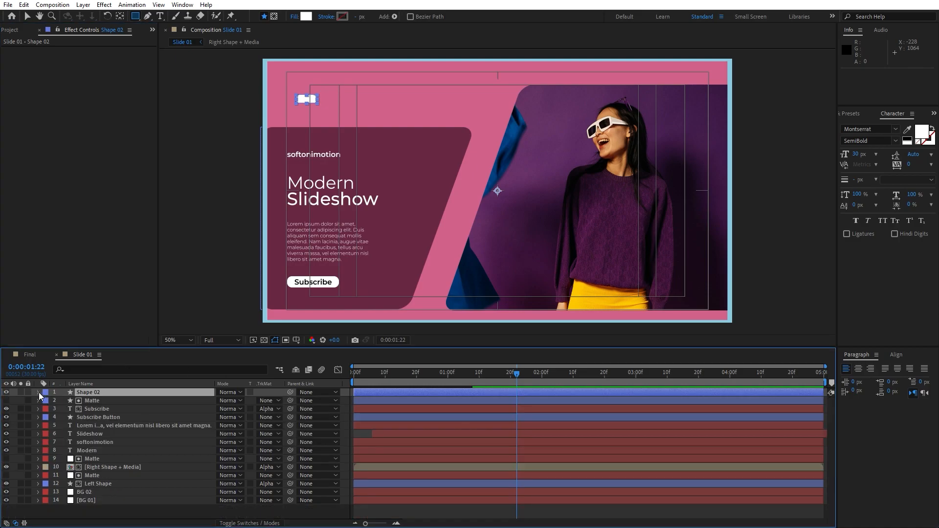
click(72, 512)
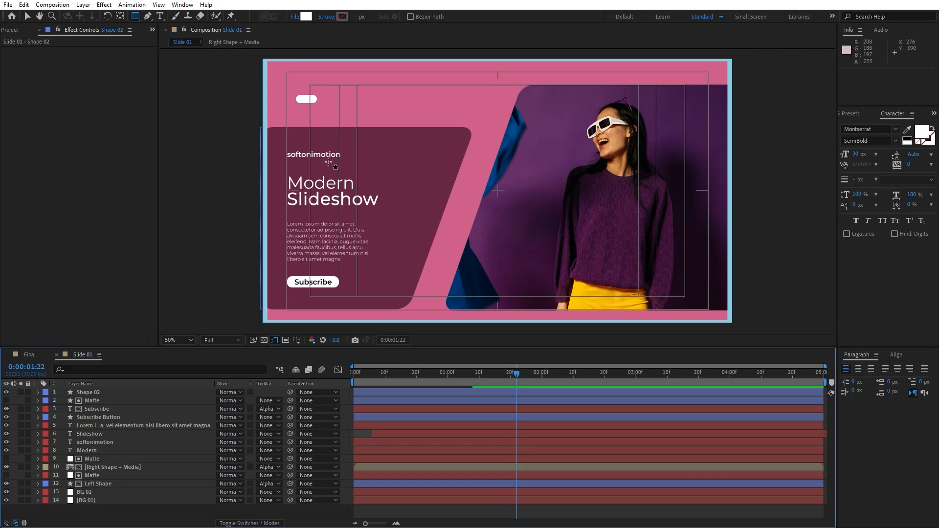
click(38, 392)
drag(223, 433, 216, 434)
click(95, 301)
click(38, 392)
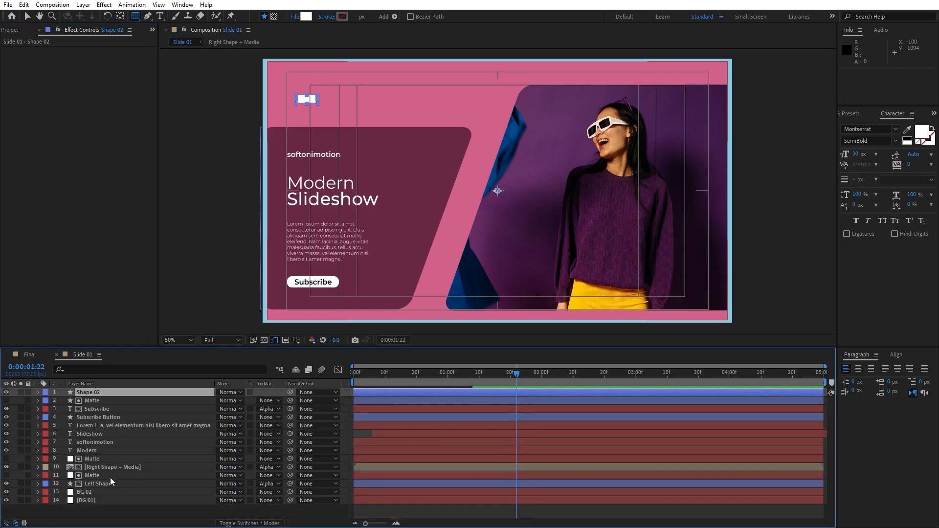
click(115, 511)
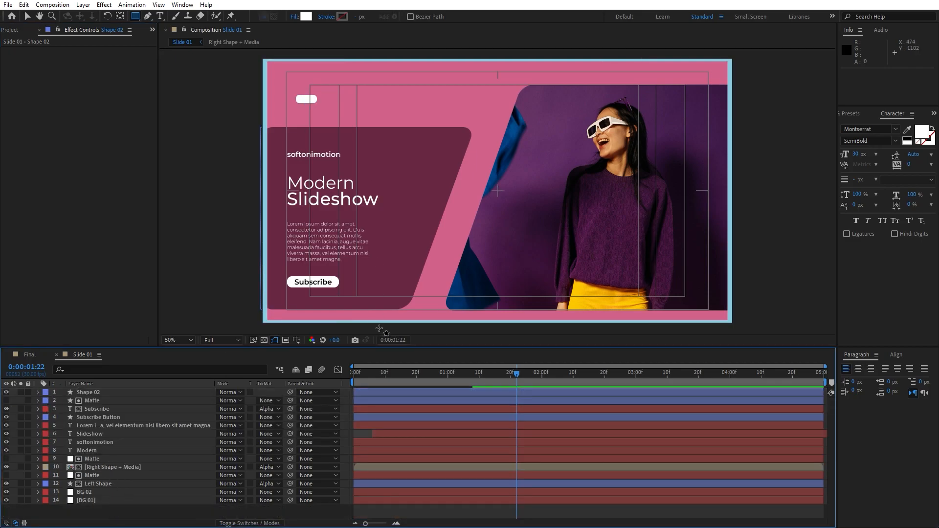
- Keyframe Shape 02's position at 0:00:01:00 and set it to 705, 540 at 0:00:00:00, outside the frame
mouse_move(456, 374)
mouse_down()
mouse_move(435, 374)
mouse_move(448, 373)
mouse_up()
click(88, 392)
key(p)
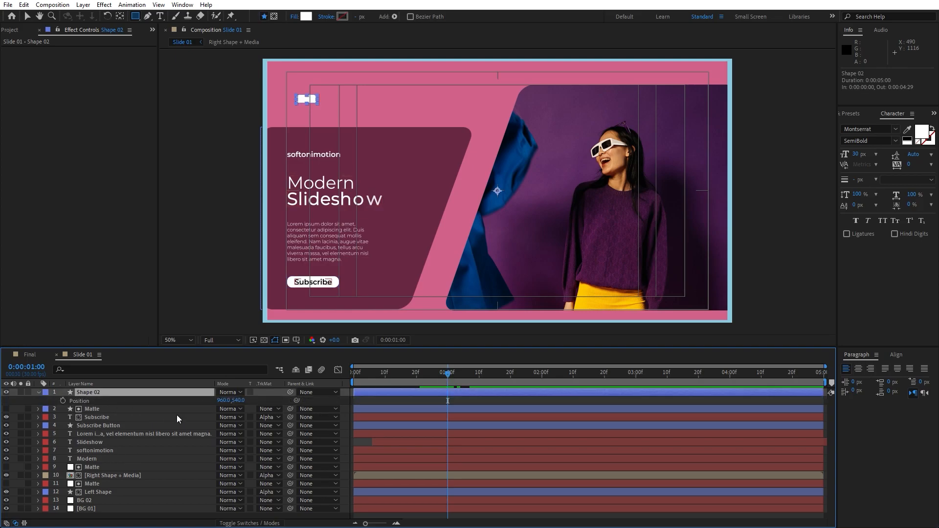
drag(433, 374, 310, 375)
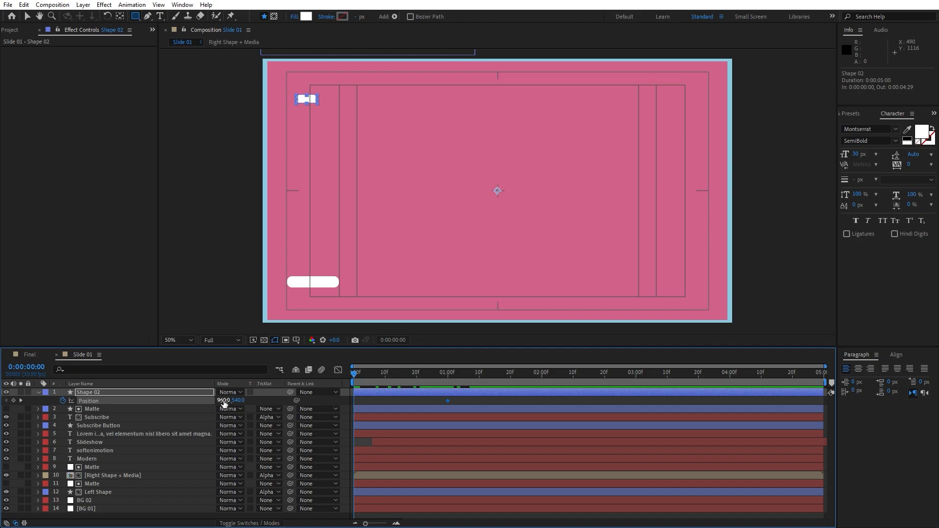
drag(223, 402, 102, 404)
- Apply Easy Ease to both Shape 02 position keyframes and shape the speed graph for a fast start and long slowdown
drag(470, 399, 312, 417)
key(F9)
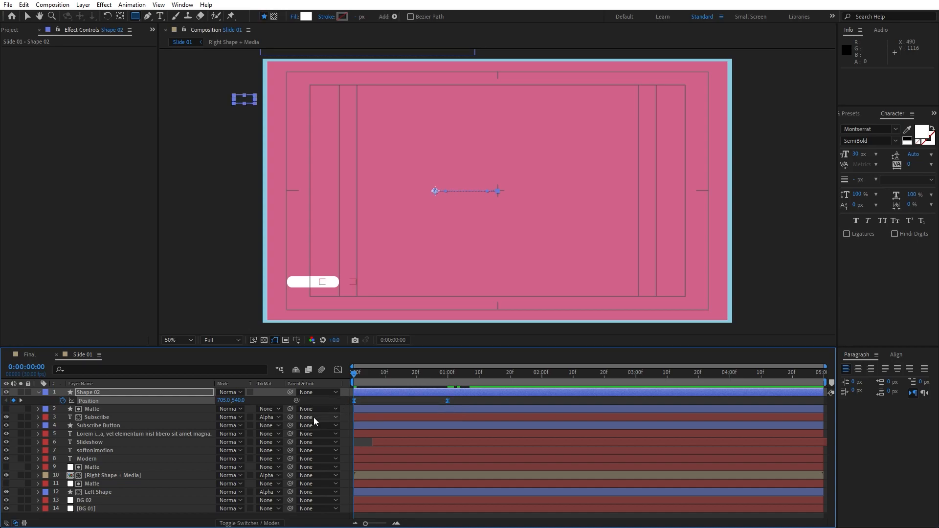
key(shift+F3)
drag(432, 496, 400, 496)
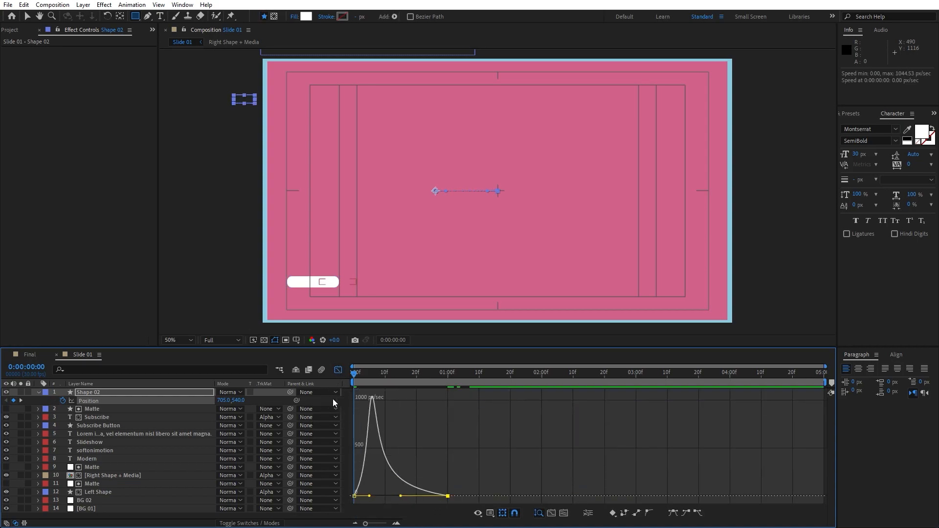
click(340, 374)
- Preview the Slide 01 animation with the sliding Shape 02 and open the Final composition
key(space)
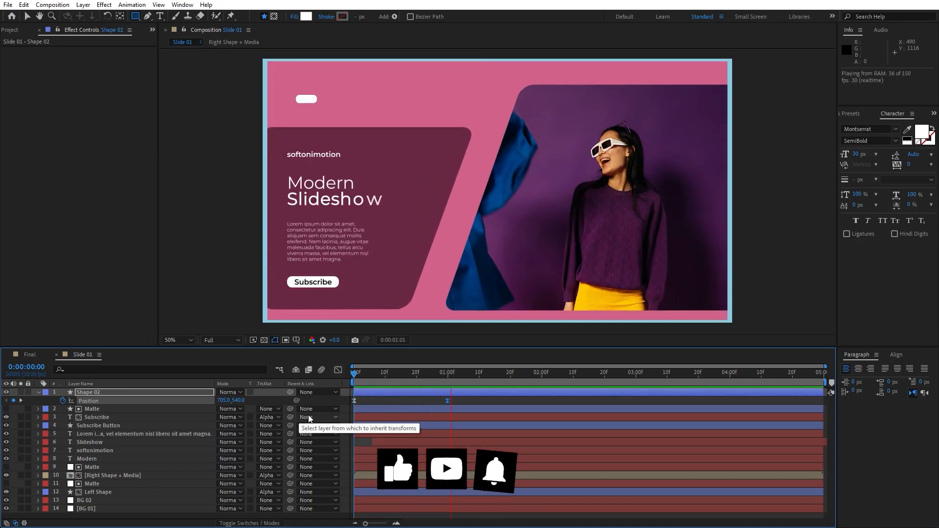
key(space)
key(space)
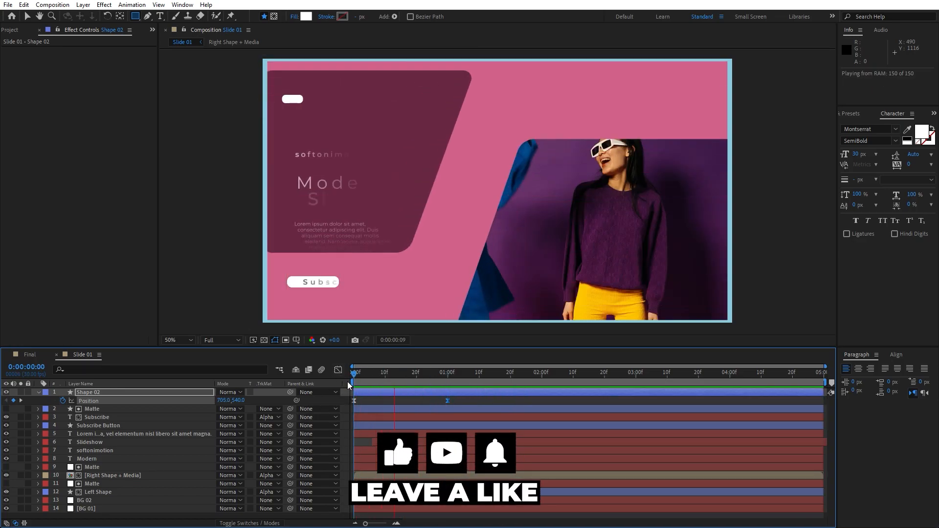
click(450, 374)
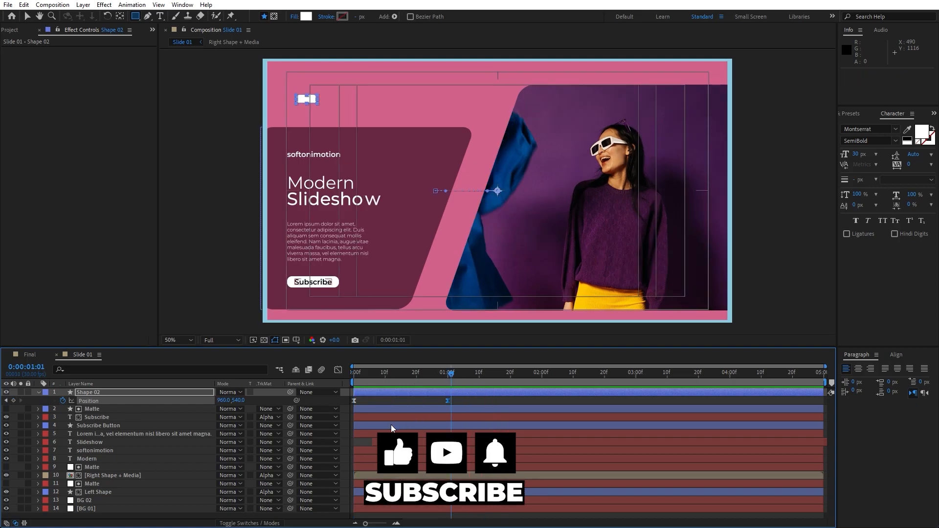
click(110, 427)
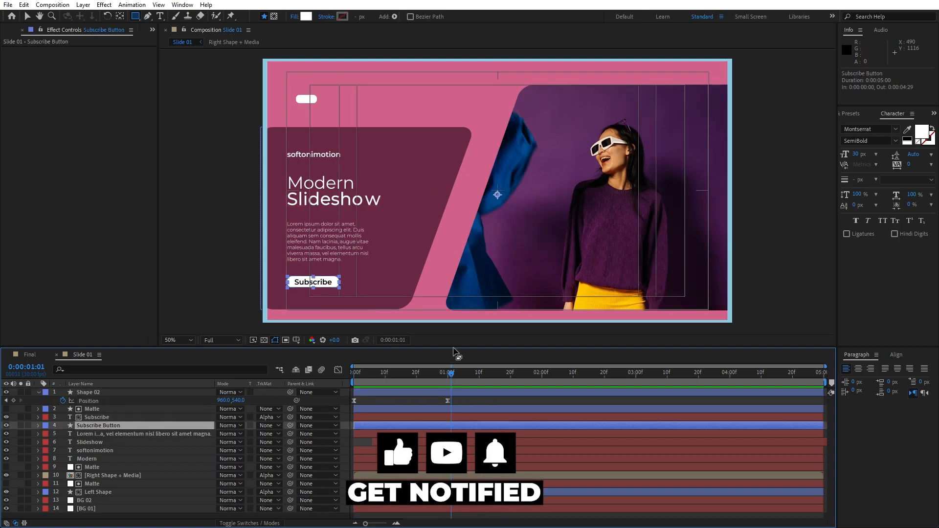
key(space)
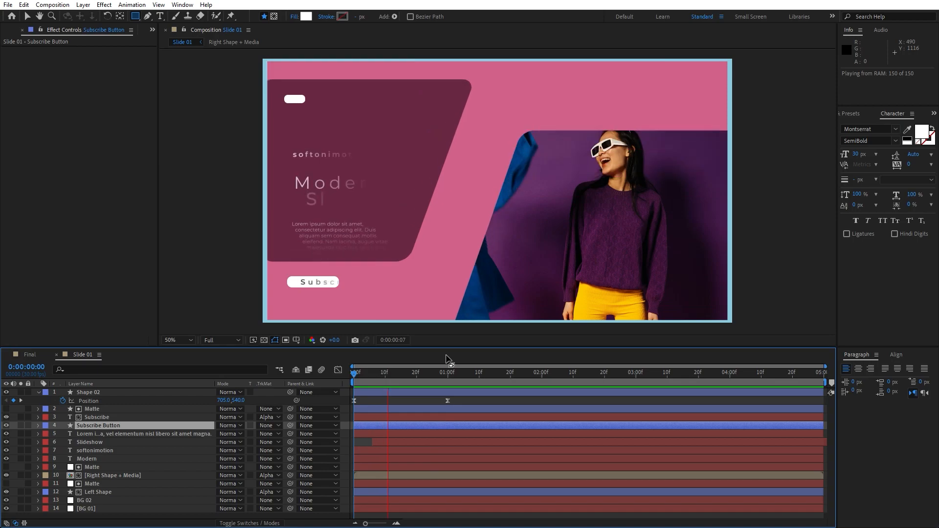
click(43, 355)
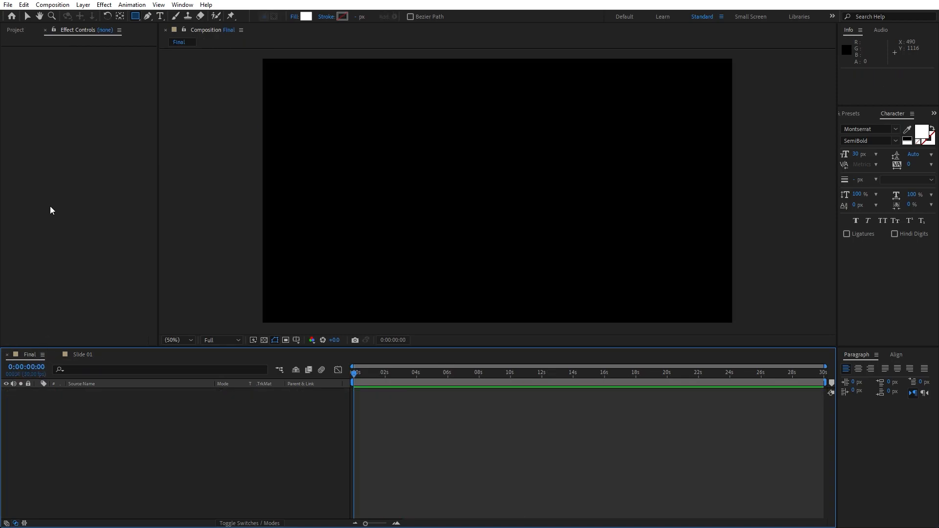
- Add the Slide 01 composition to the Final composition as a layer starting at 0:00:00:00
click(44, 31)
click(437, 372)
click(28, 156)
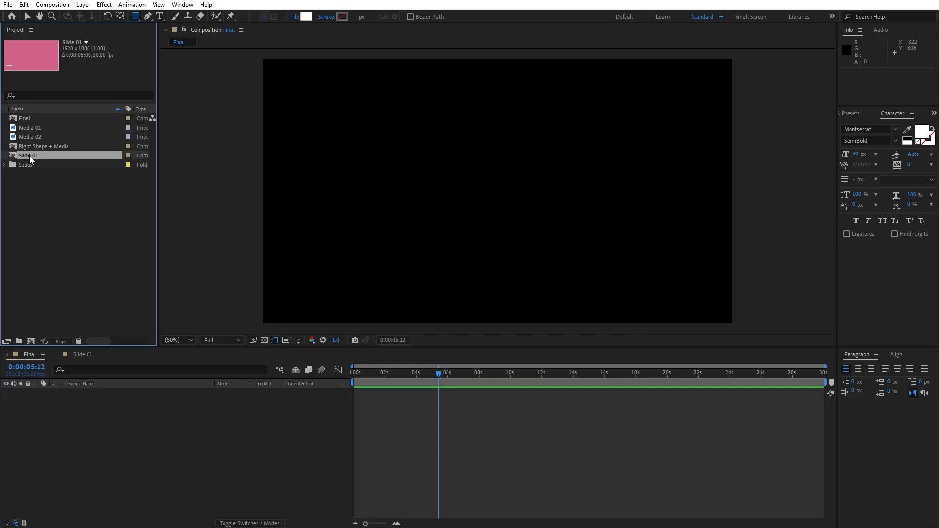
drag(30, 157, 113, 441)
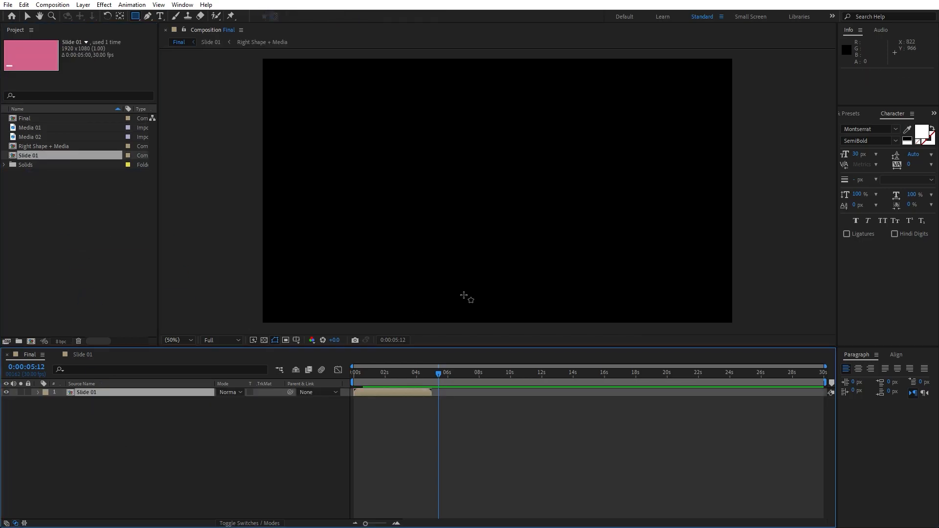
drag(424, 372, 359, 378)
click(105, 428)
- Duplicate the Slide 01 layer and shift the copy so it starts at 0:00:03:27, overlapping the first one
click(93, 392)
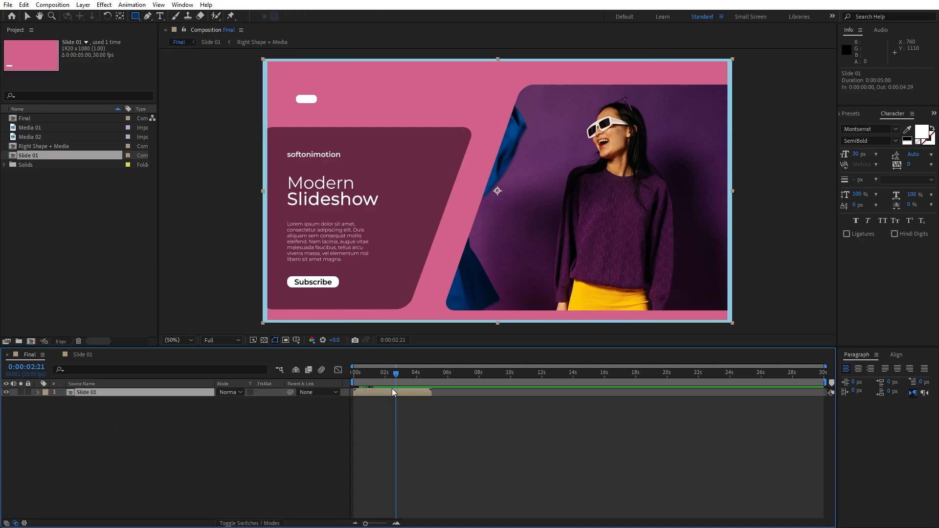
key(ctrl+d)
drag(361, 392, 421, 389)
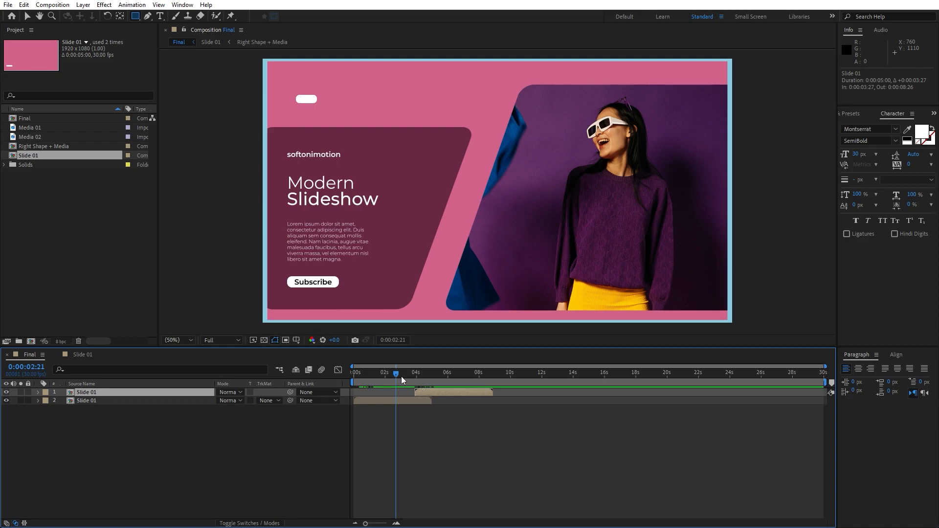
- Duplicate the Slide 01 project item as Slide 02 and replace the source of the later Slide 01 layer with it
click(30, 147)
click(31, 162)
click(31, 156)
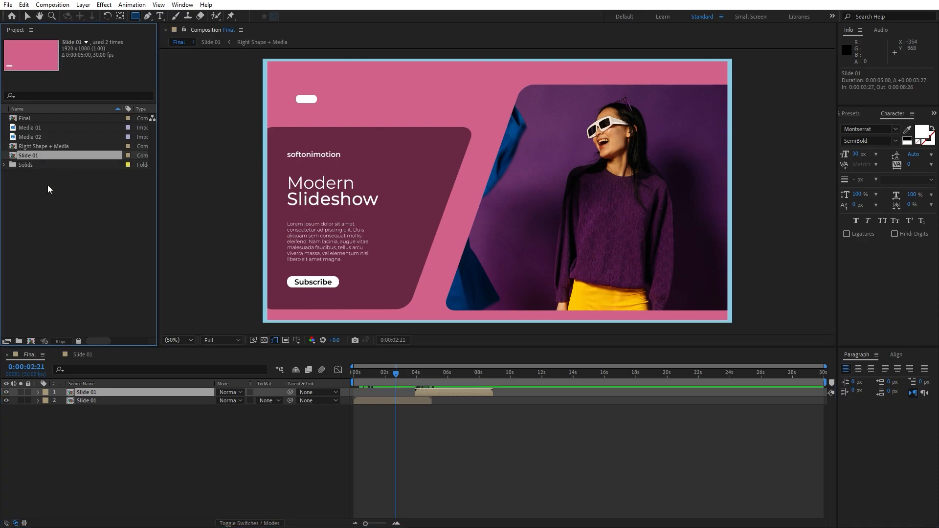
key(ctrl+d)
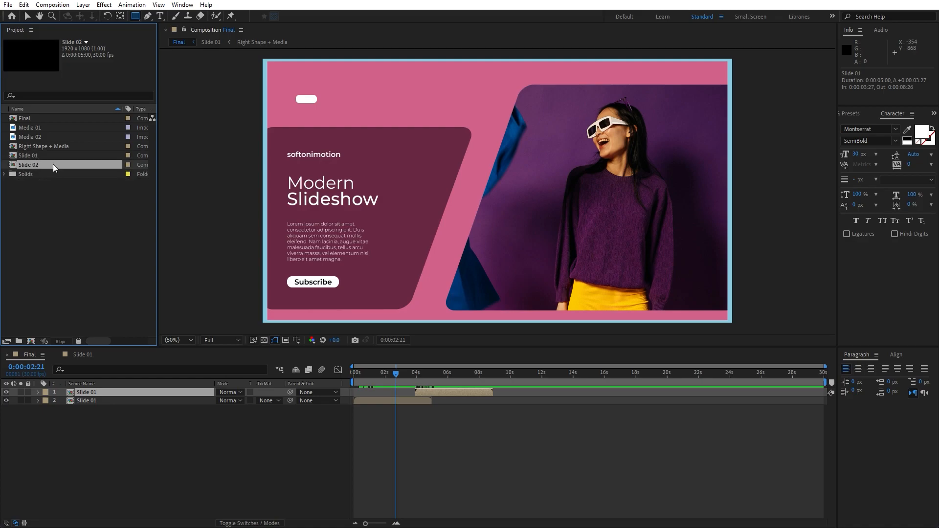
click(97, 392)
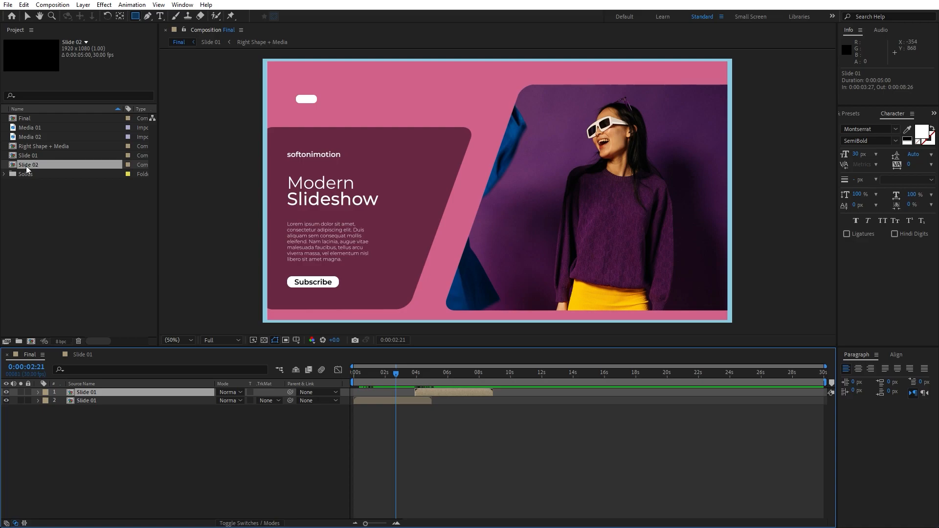
drag(29, 164, 98, 392)
click(96, 434)
- In Slide 02, swap the Right Shape + Media layer for a duplicated composition, Right Shape + Media 2
click(92, 392)
double_click(92, 392)
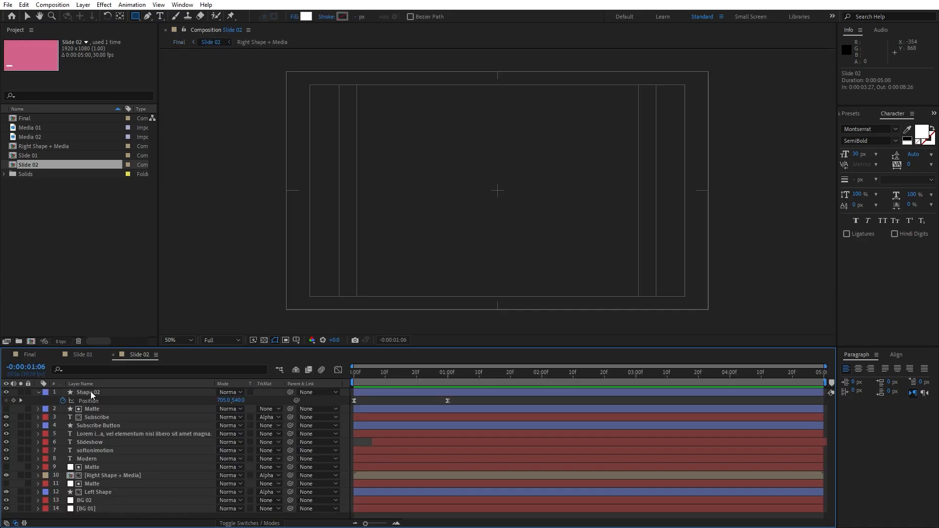
click(39, 392)
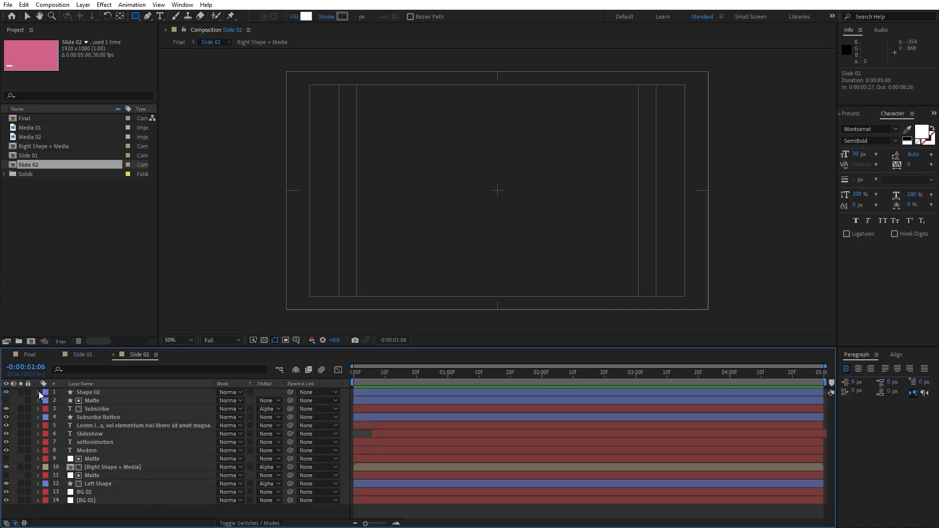
click(139, 468)
click(63, 146)
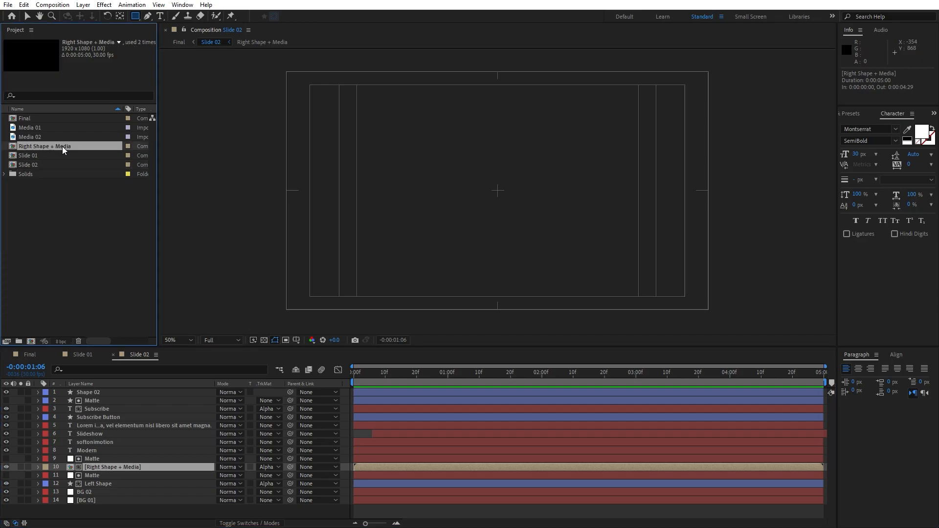
key(ctrl+d)
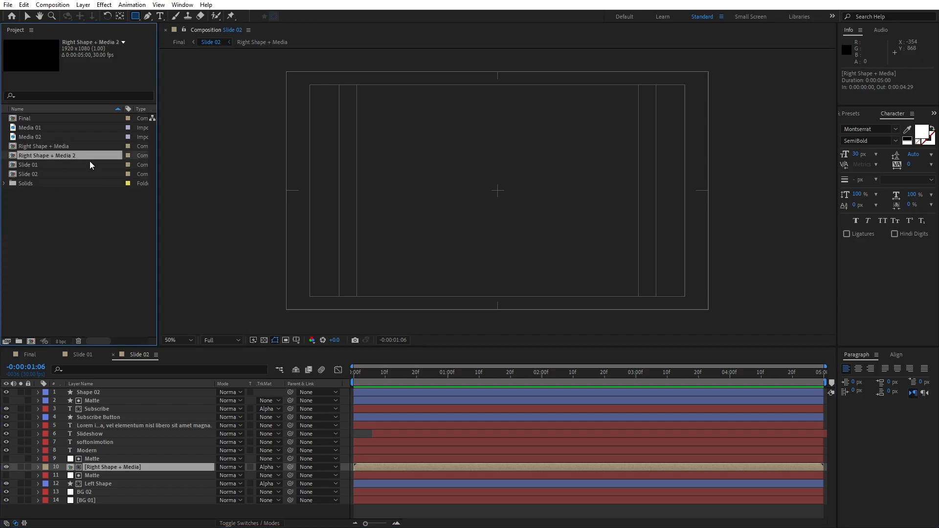
drag(52, 158, 127, 465)
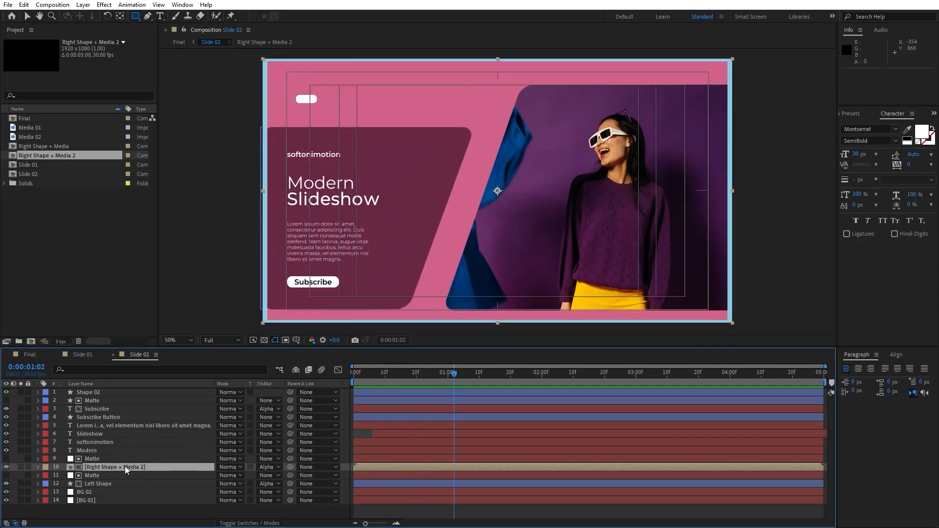
- Replace the Media 01 layer with Media 02 inside the Right Shape + Media 2 composition
double_click(124, 469)
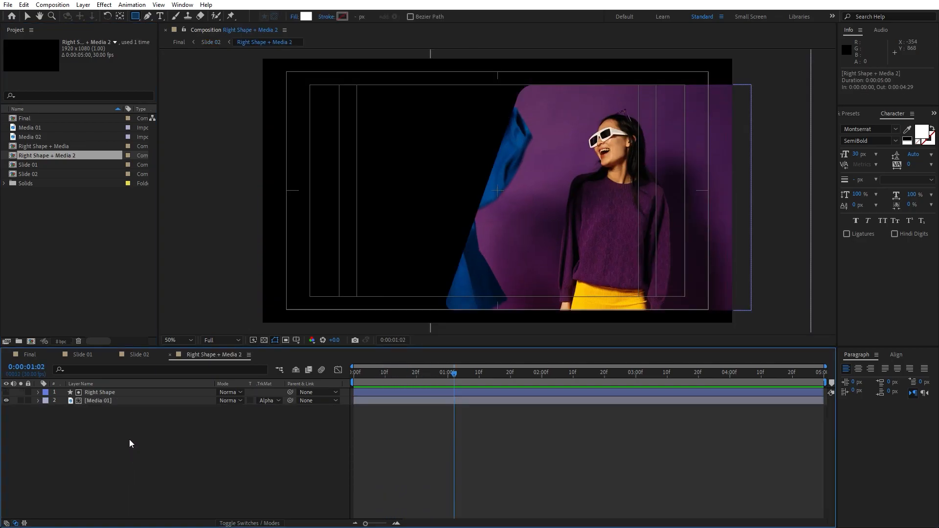
click(105, 401)
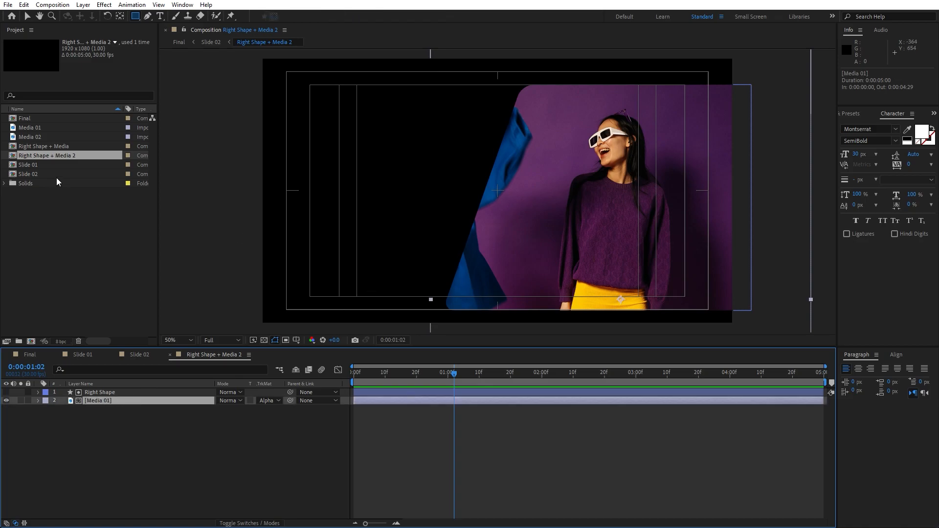
click(36, 139)
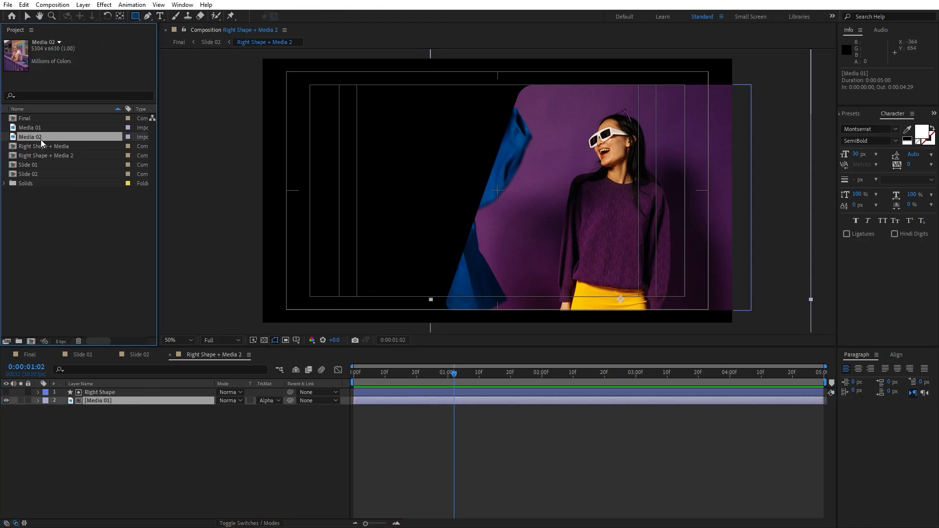
drag(32, 145, 91, 402)
- Set Media 02's scale keyframes to 30% at 0:00:01:00 and 35% at 0:00:01:08
drag(381, 374, 447, 375)
key(s)
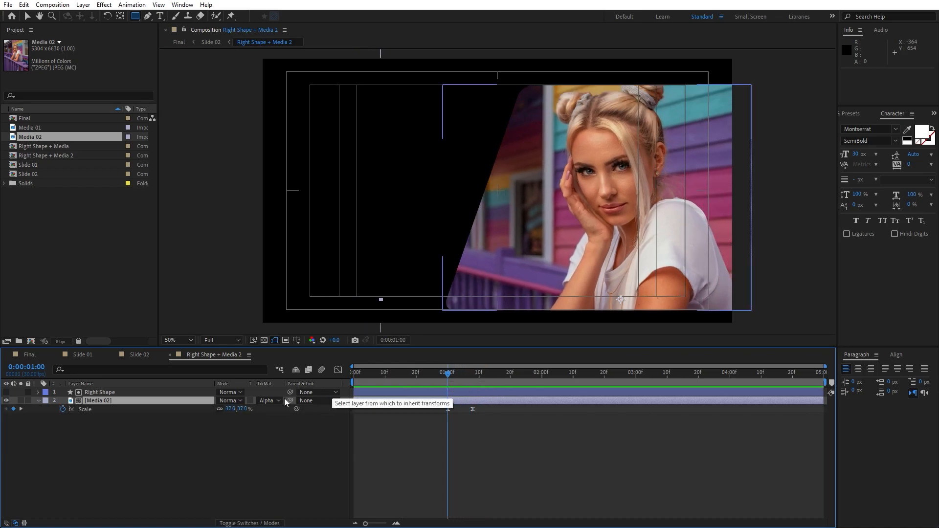
drag(230, 411, 228, 410)
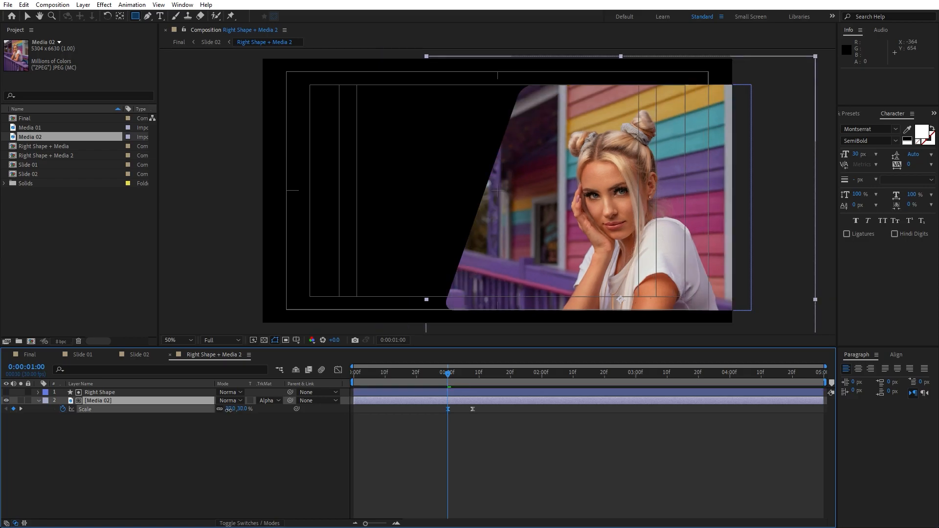
key(k)
click(230, 409)
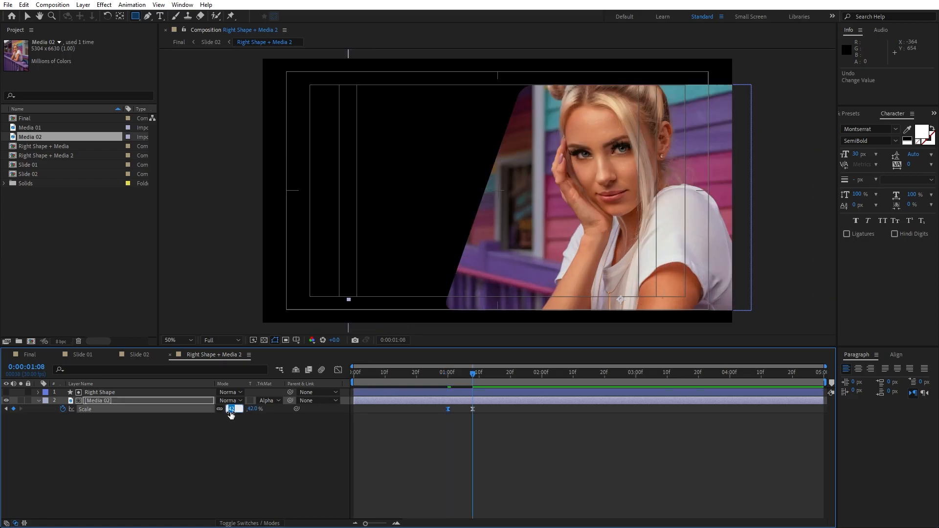
text(35)
key(Return)
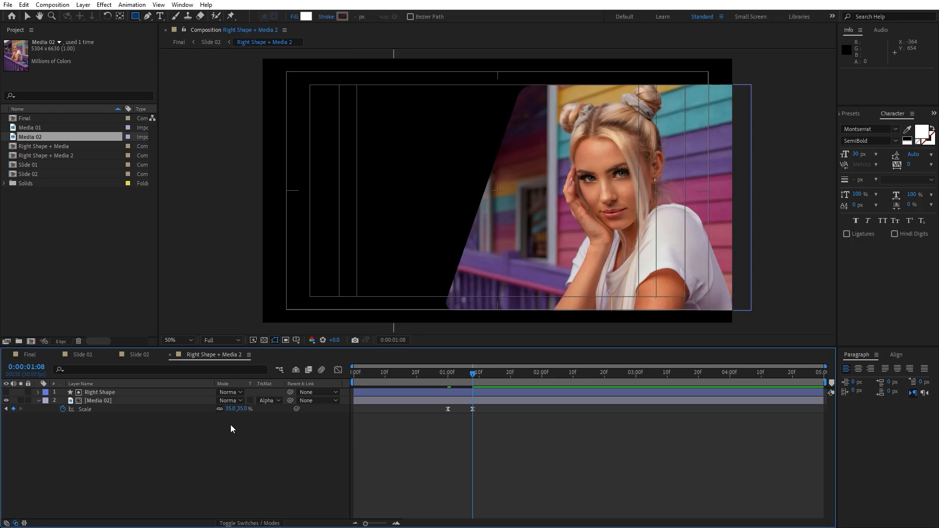
- Create a full-frame white rectangle shape layer in the Final composition and name it Transition 01
click(29, 357)
mouse_move(429, 383)
mouse_down()
mouse_move(372, 383)
mouse_move(446, 379)
mouse_up()
key(v)
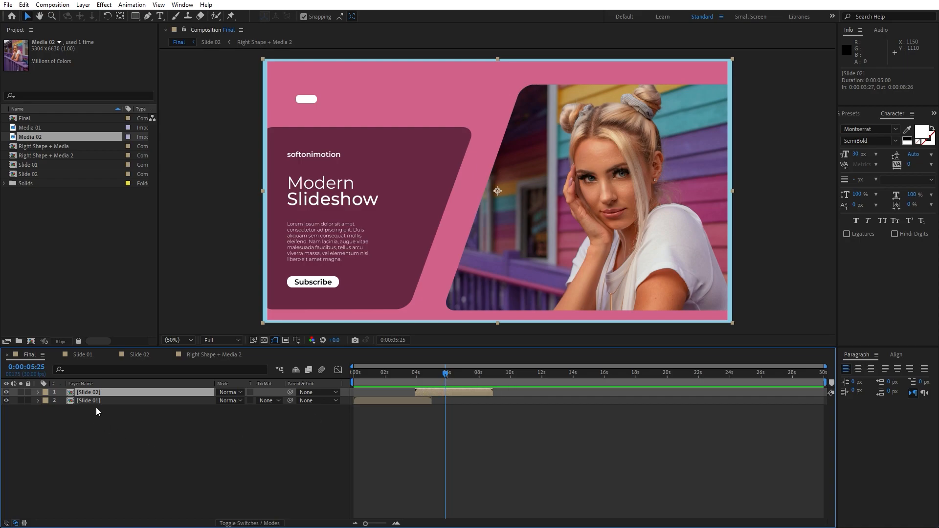
click(109, 436)
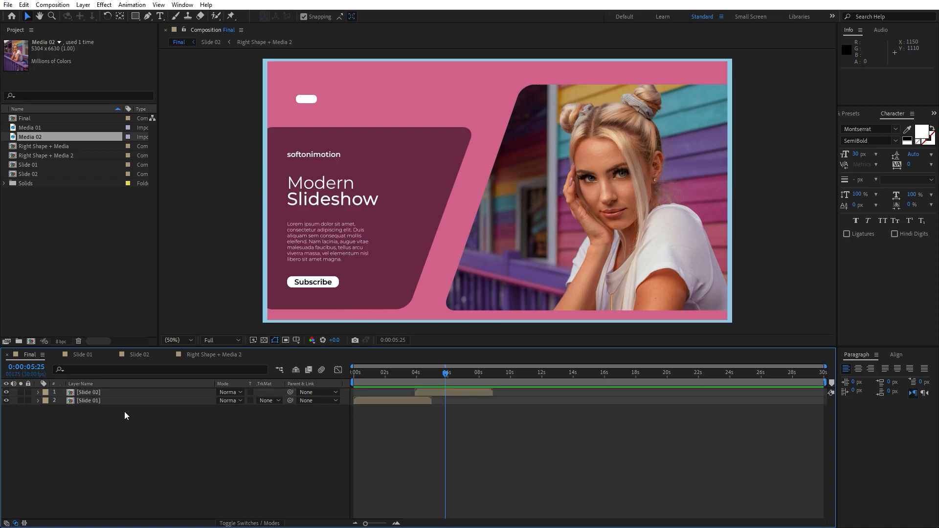
double_click(136, 16)
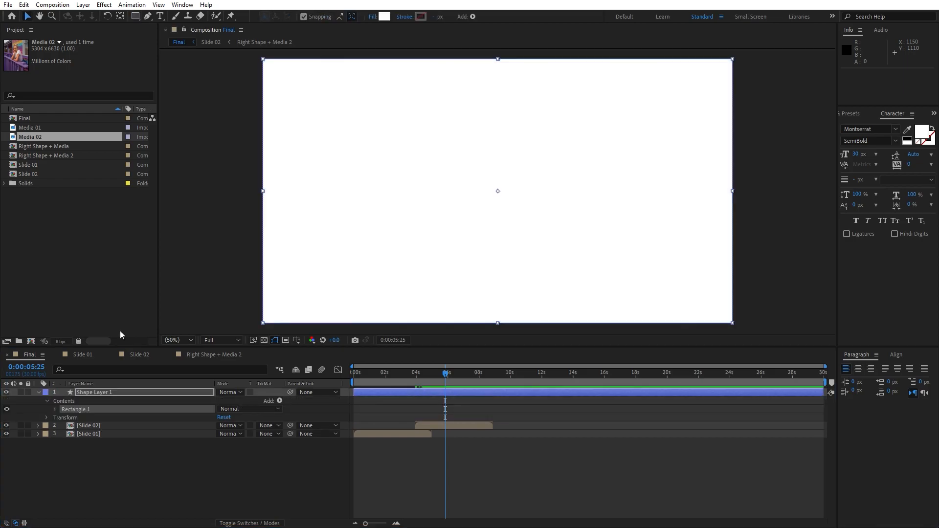
key(Return)
text(Transition 01)
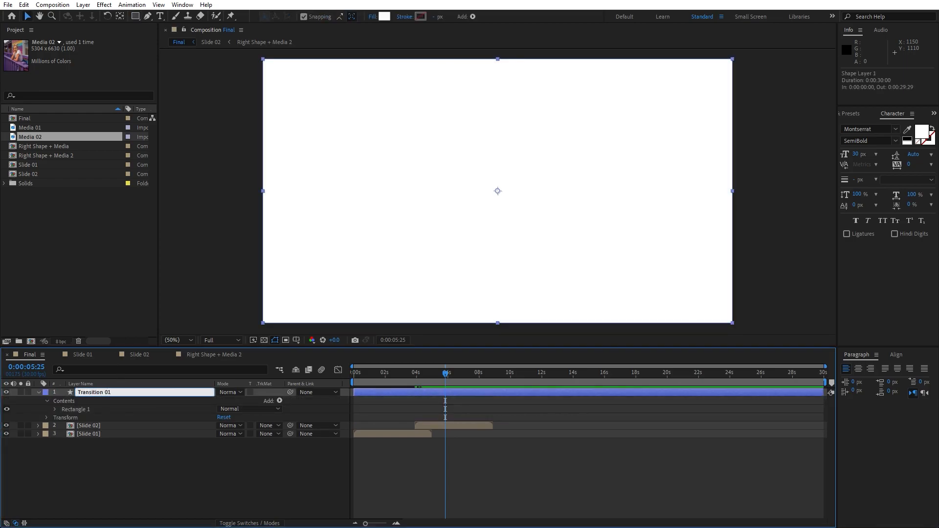
click(124, 471)
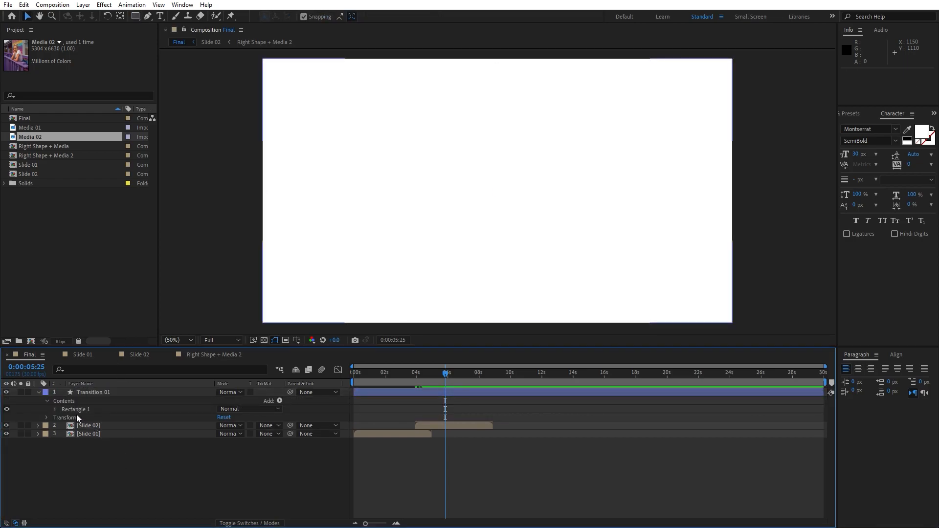
- Convert the Transition 01 rectangle path to a Bezier path
click(55, 409)
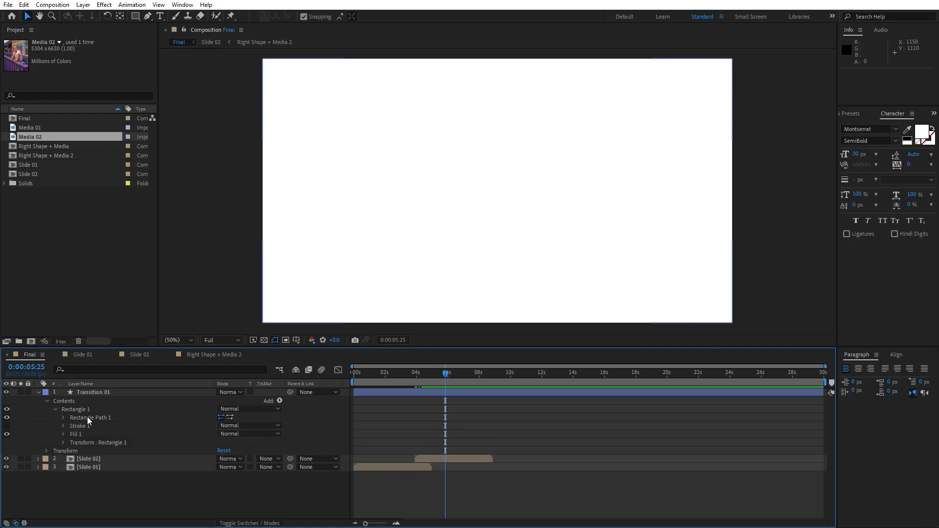
click(87, 417)
right_click(86, 418)
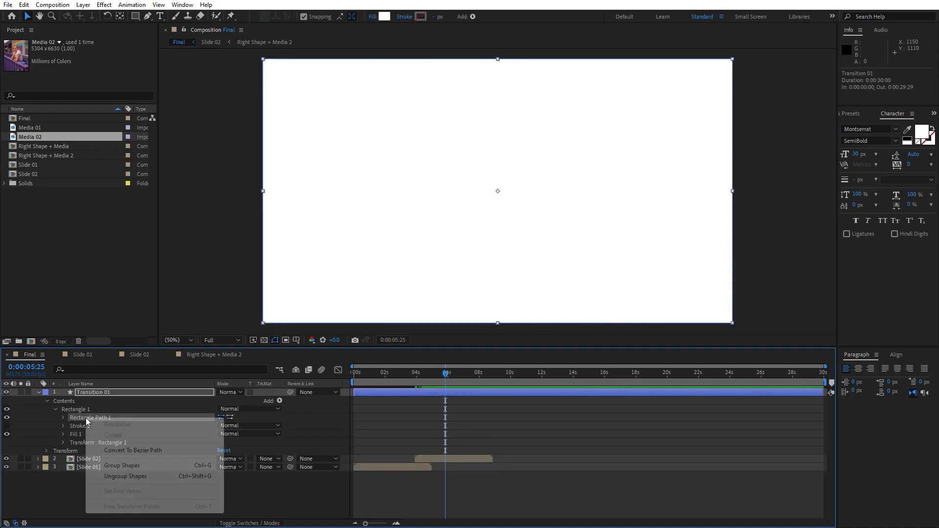
click(137, 451)
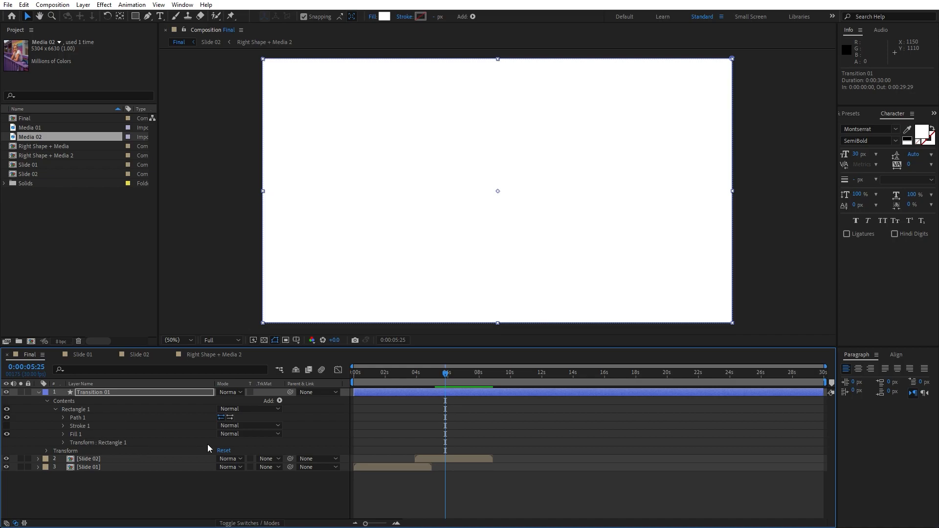
- Add Round Corners to Transition 01 with a radius of 50
click(279, 401)
click(325, 336)
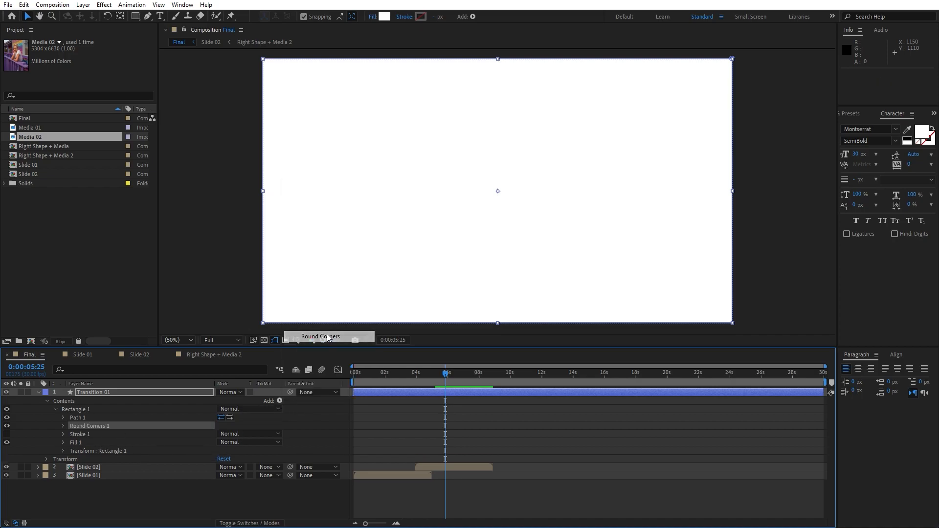
click(63, 426)
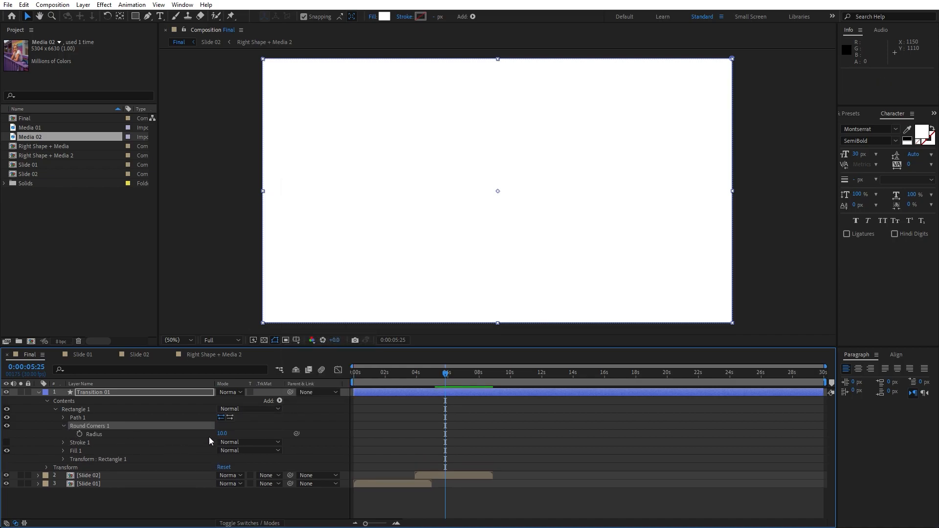
click(222, 434)
text(50)
click(192, 500)
click(37, 392)
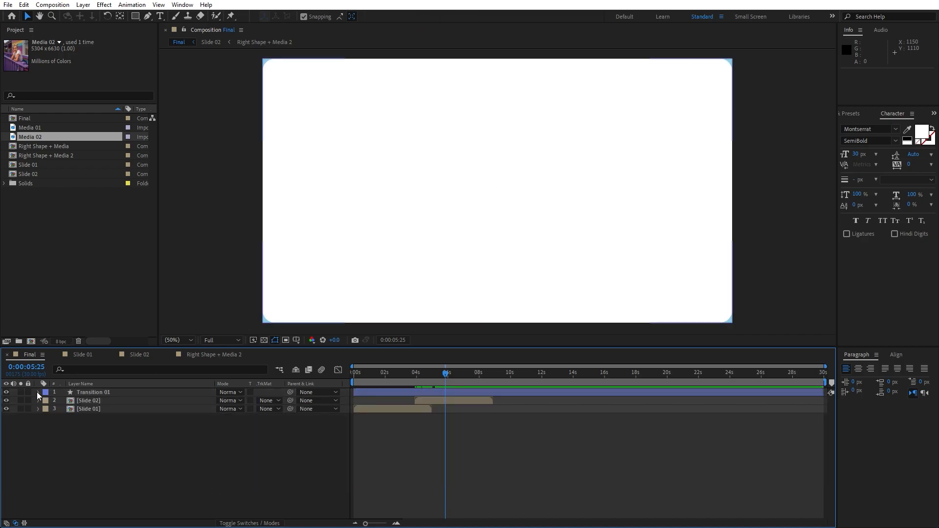
- Trim Transition 01 to the Slide 02 layer's span, from 0:00:03:27 to 0:00:08:25, and delete the leftover part
click(122, 391)
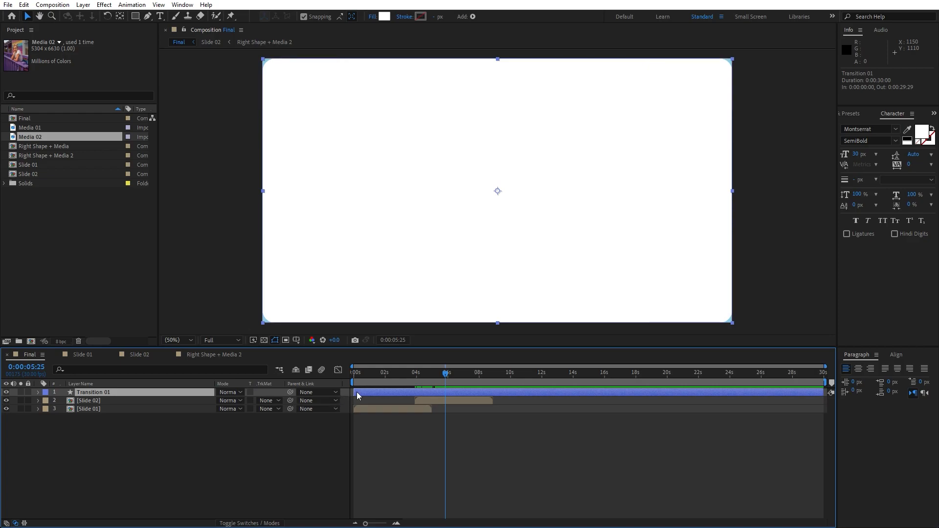
drag(352, 392, 493, 375)
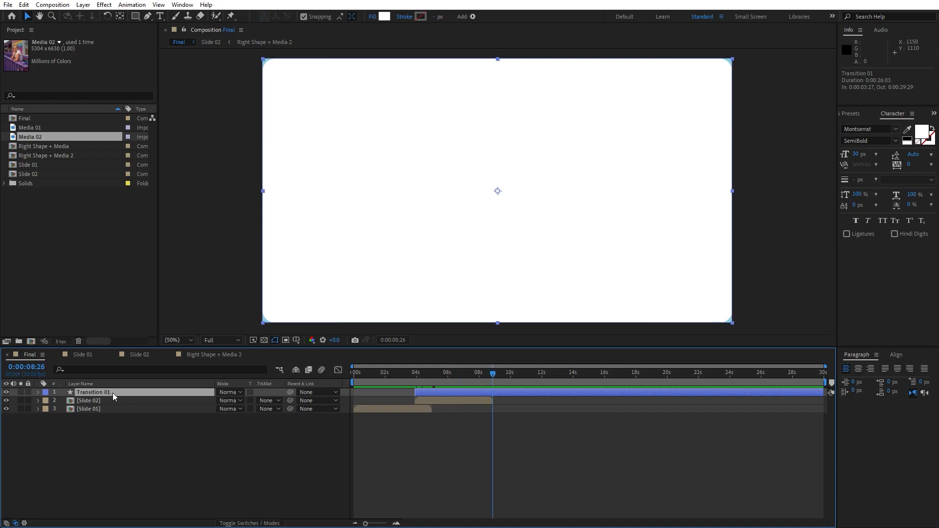
key(ctrl+shift+d)
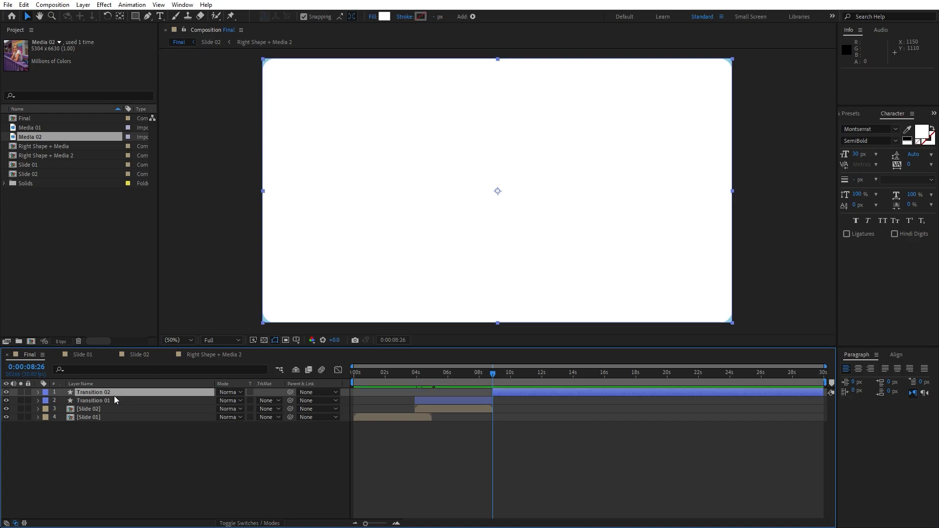
key(Delete)
- Keyframe Transition 01's Scale at 0% at 0:00:03:27, with its Rotation property also shown
drag(424, 375, 416, 377)
click(90, 394)
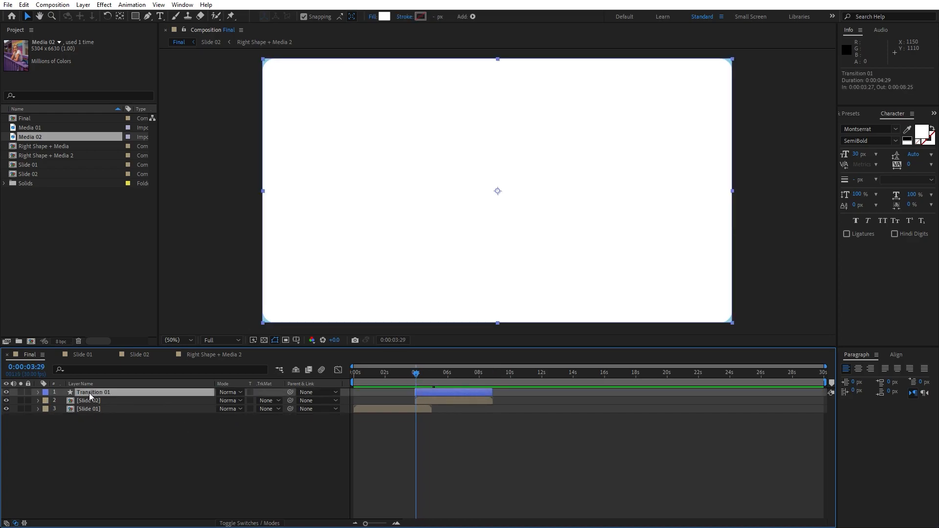
key(s)
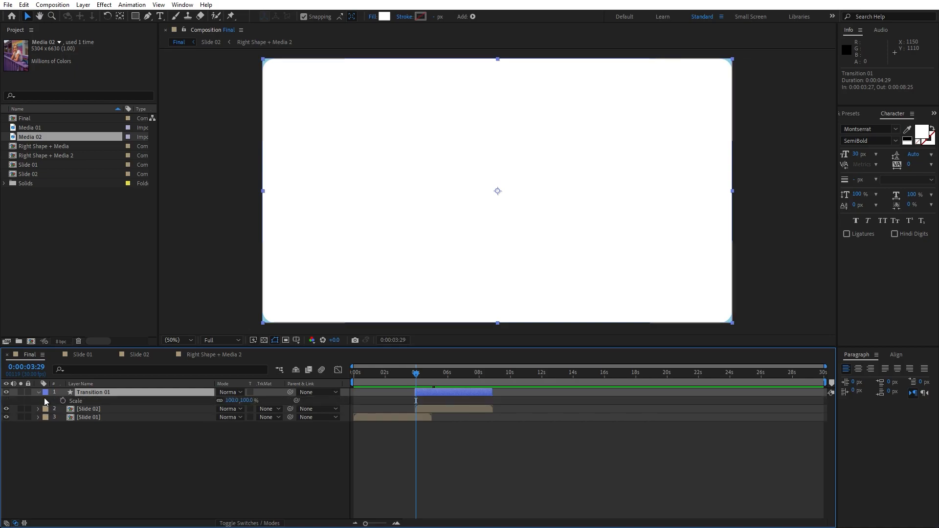
key(shift+r)
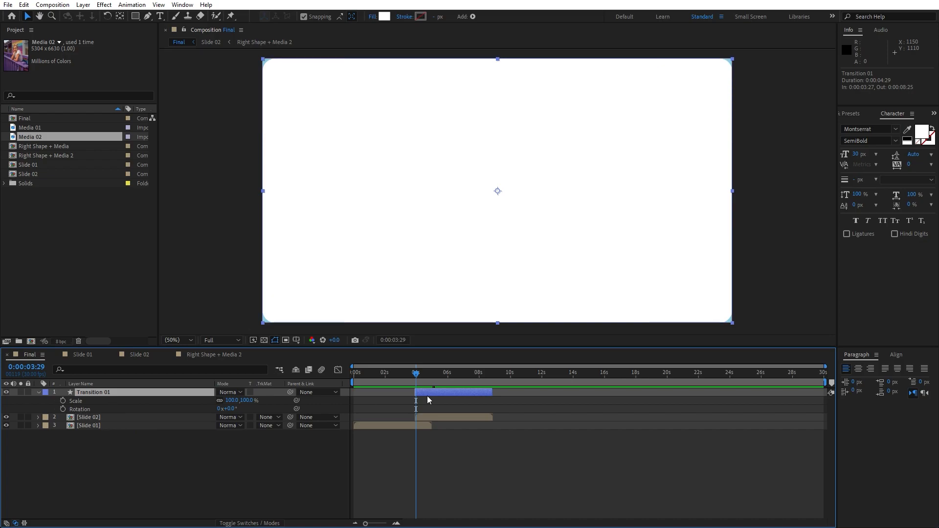
drag(366, 523, 380, 523)
key(Page_Up)
key(Page_Up)
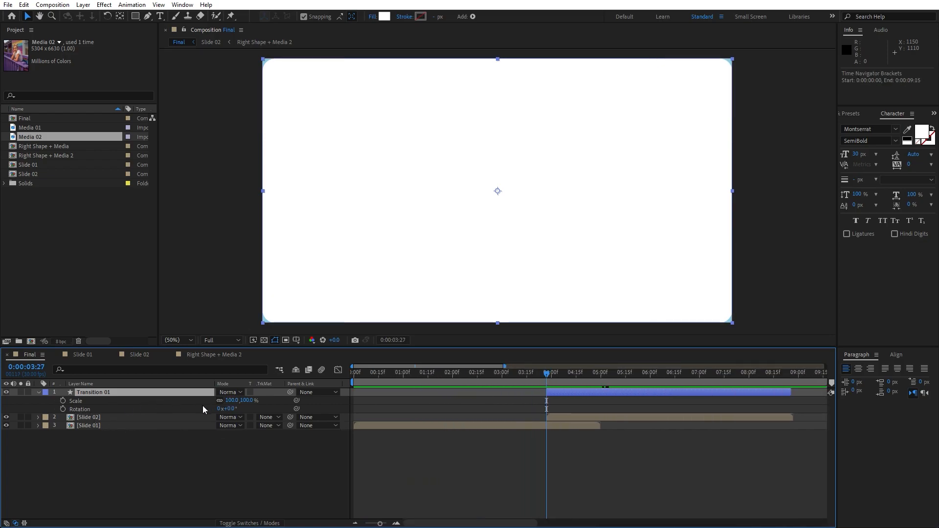
click(63, 401)
click(232, 400)
text(0)
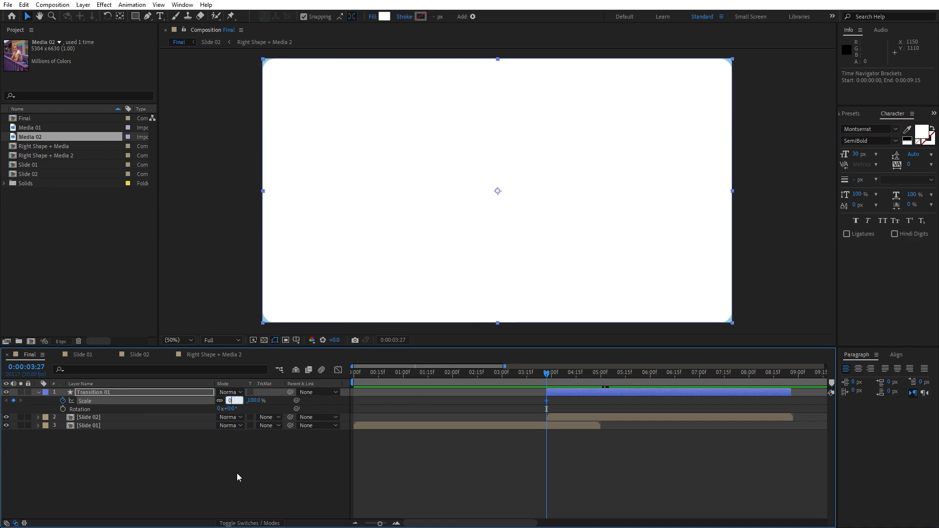
click(236, 473)
- Add a Scale keyframe of 105% to Transition 01 at 0:00:05:00
mouse_move(603, 372)
mouse_down()
mouse_move(715, 373)
mouse_move(601, 373)
mouse_up()
click(228, 400)
text(105)
key(Return)
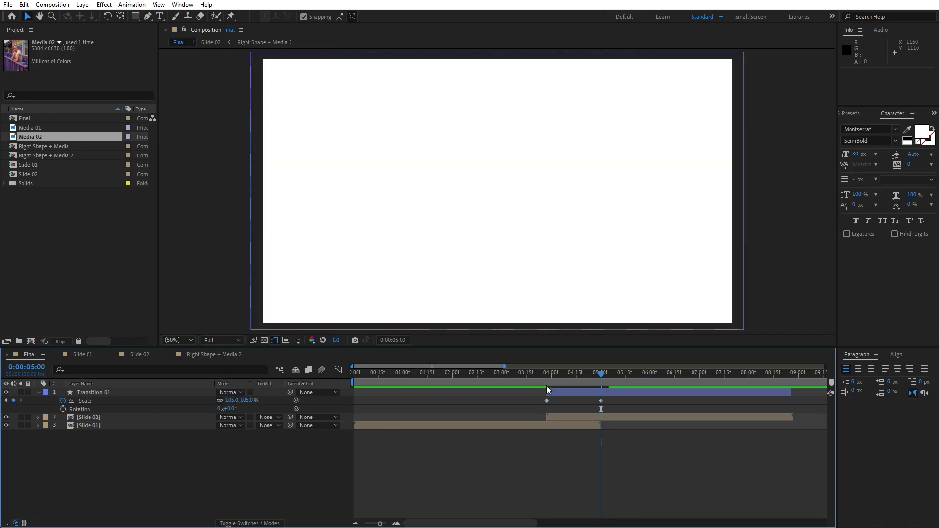
- Keyframe Transition 01's Rotation from 45° at 0:00:03:27 to 0° at 0:00:05:00
drag(565, 374, 545, 377)
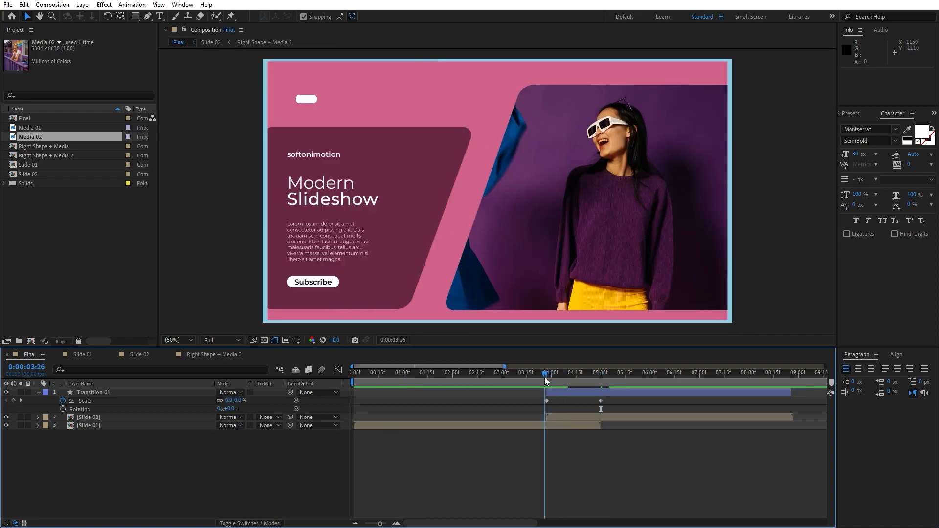
click(62, 409)
click(231, 409)
text(45)
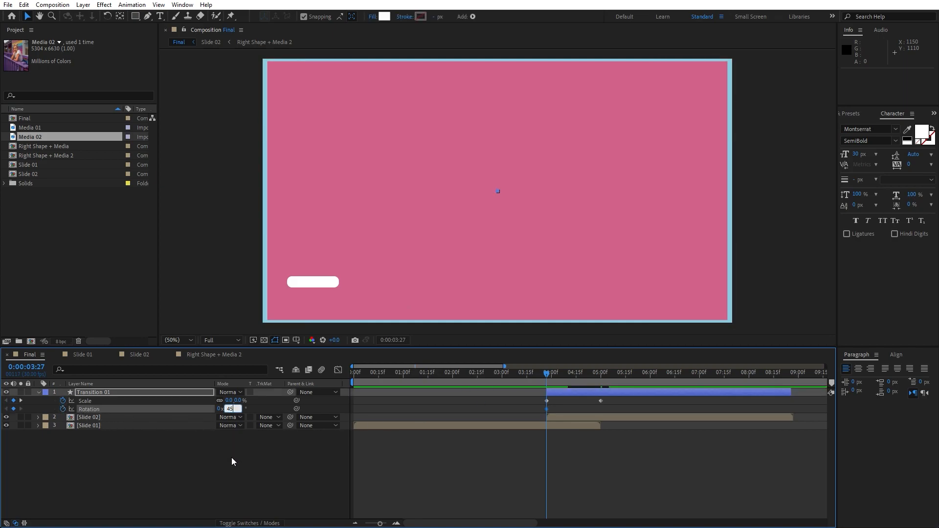
click(232, 458)
drag(559, 374, 601, 378)
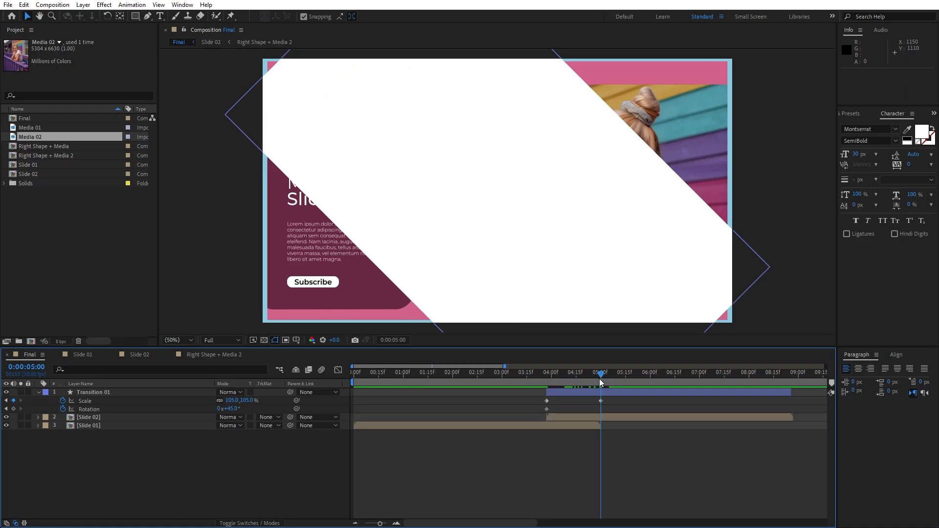
click(232, 408)
text(0)
click(244, 477)
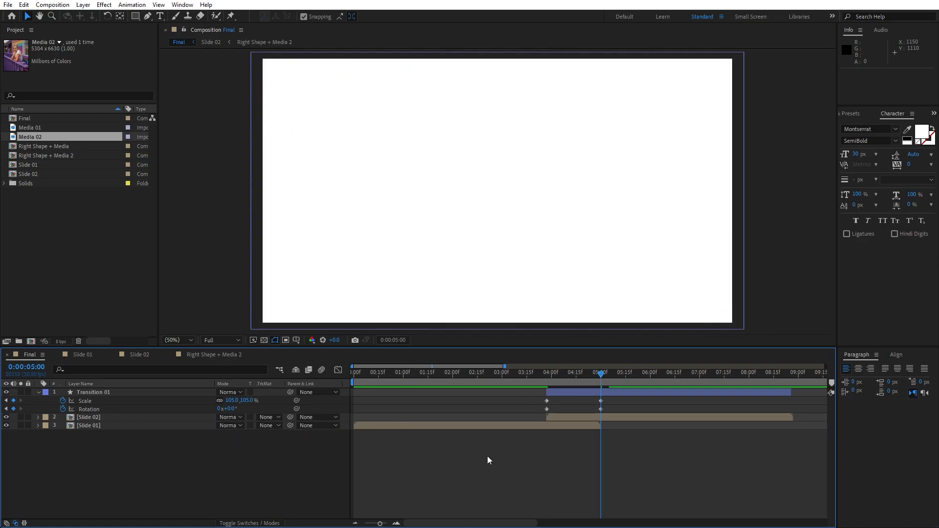
- Ease Transition 01's Scale and Rotation keyframes, shaping their speed curves into an early peak with a long slowdown
drag(630, 387, 503, 433)
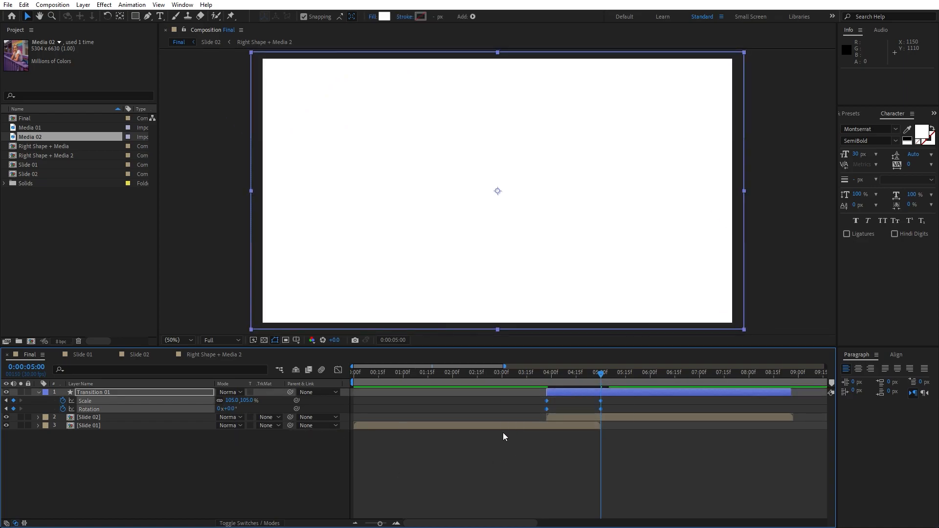
click(338, 369)
drag(593, 476, 562, 468)
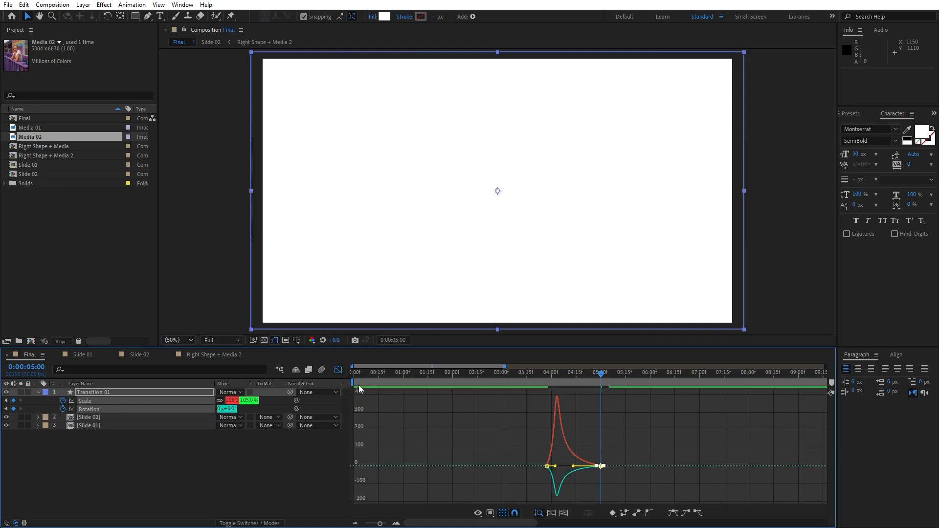
click(338, 370)
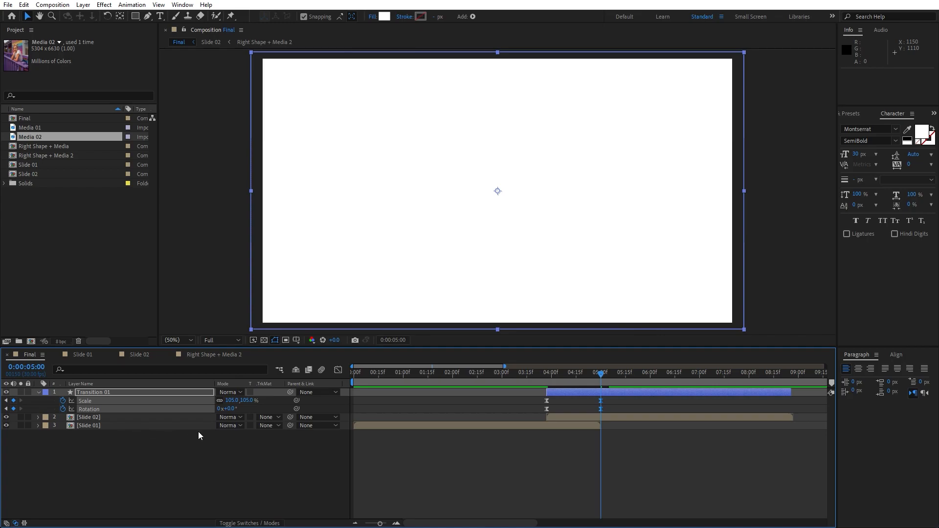
- Set Slide 02's track matte to the alpha of Transition 01, preview the transition, and collapse the matte layer's properties
click(86, 418)
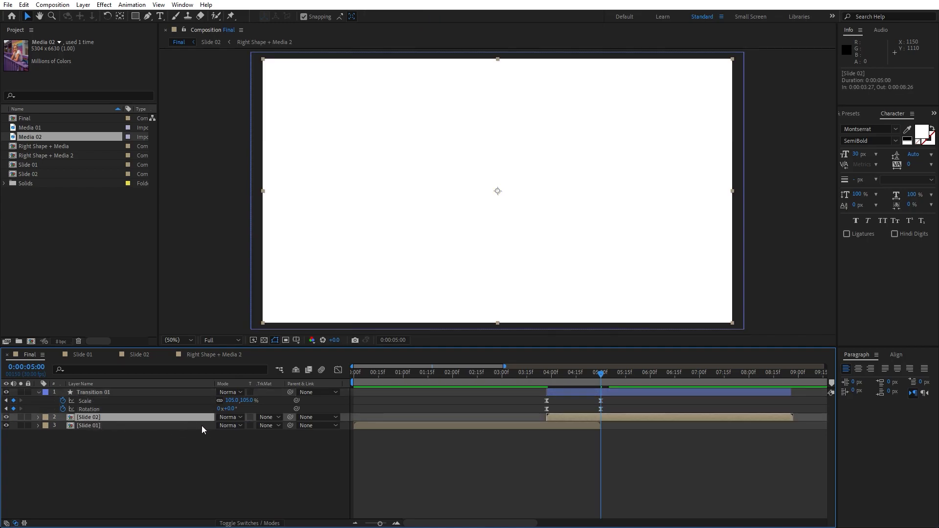
click(273, 420)
click(286, 443)
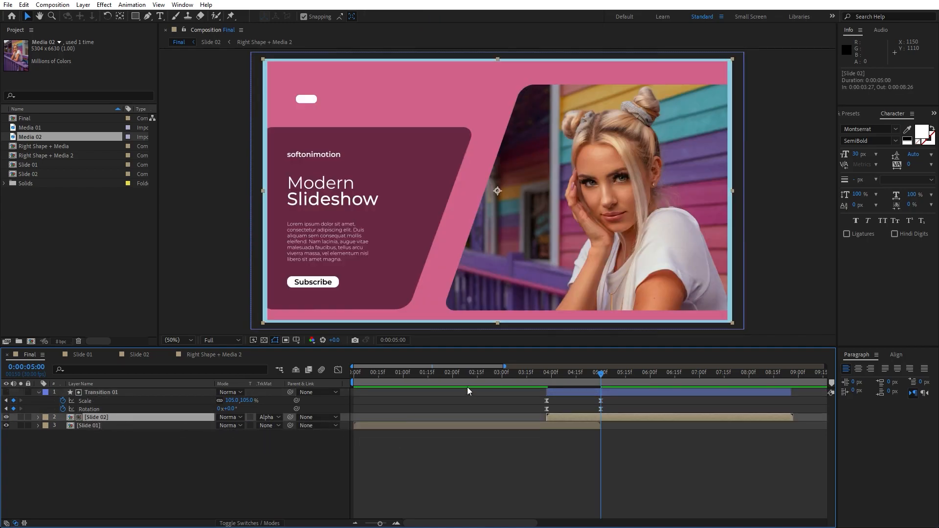
key(space)
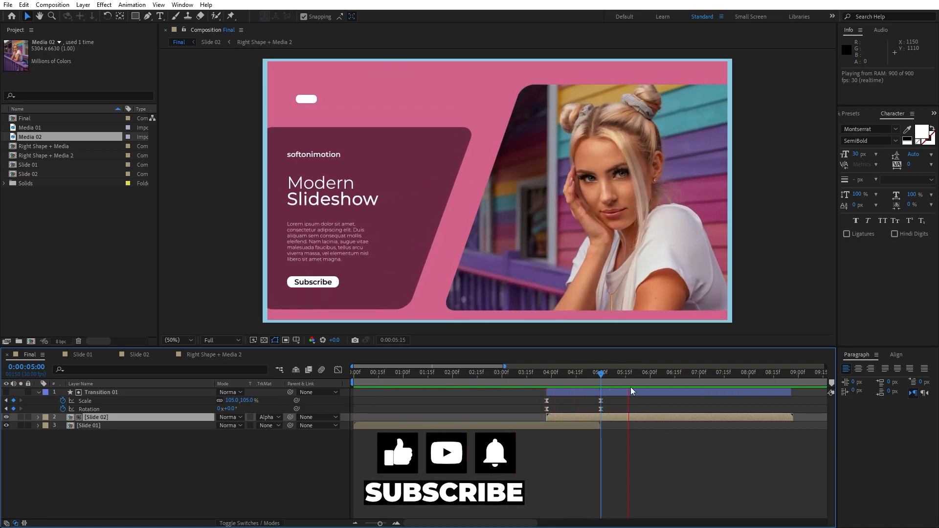
mouse_move(625, 378)
mouse_down()
mouse_move(539, 378)
mouse_move(612, 381)
mouse_up()
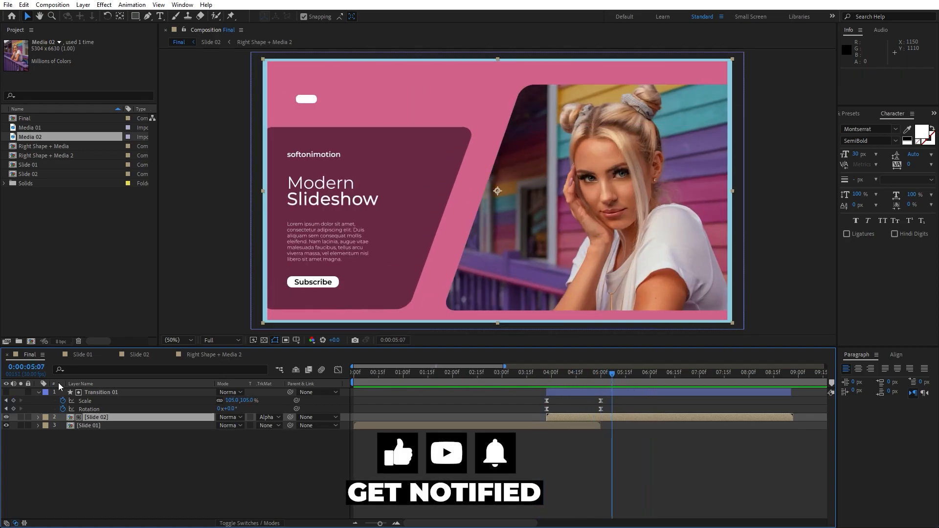
click(39, 392)
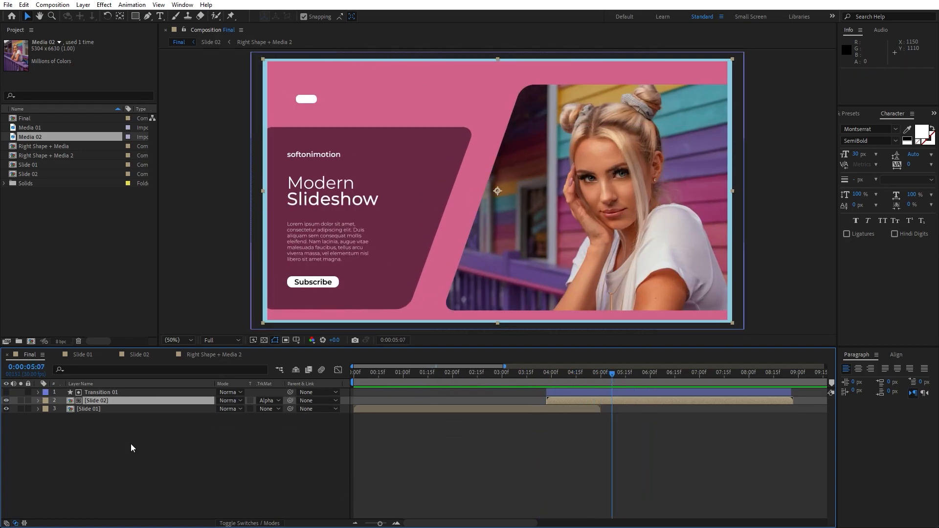
- Open the Slide 02 composition and set the BG 01 layer's Fill colour to darker blue 2E88A7
double_click(98, 400)
drag(481, 375, 501, 375)
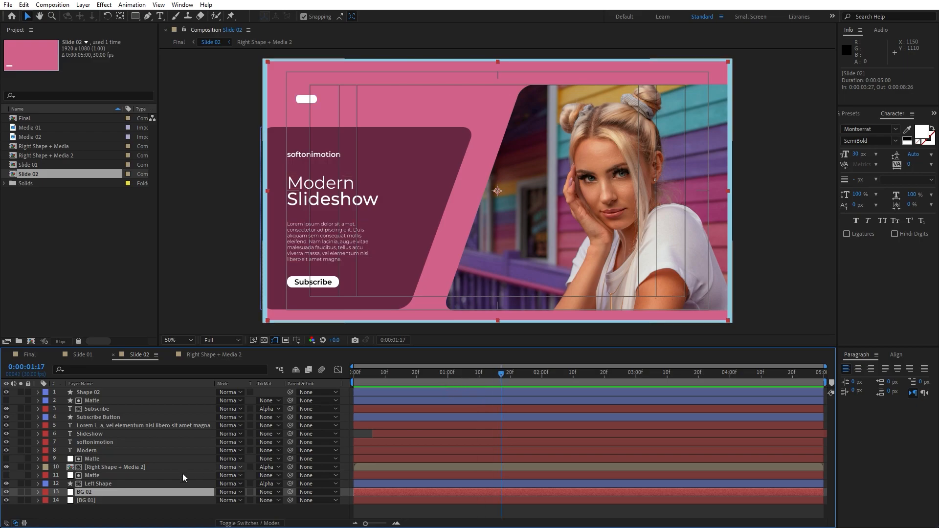
click(108, 500)
key(F3)
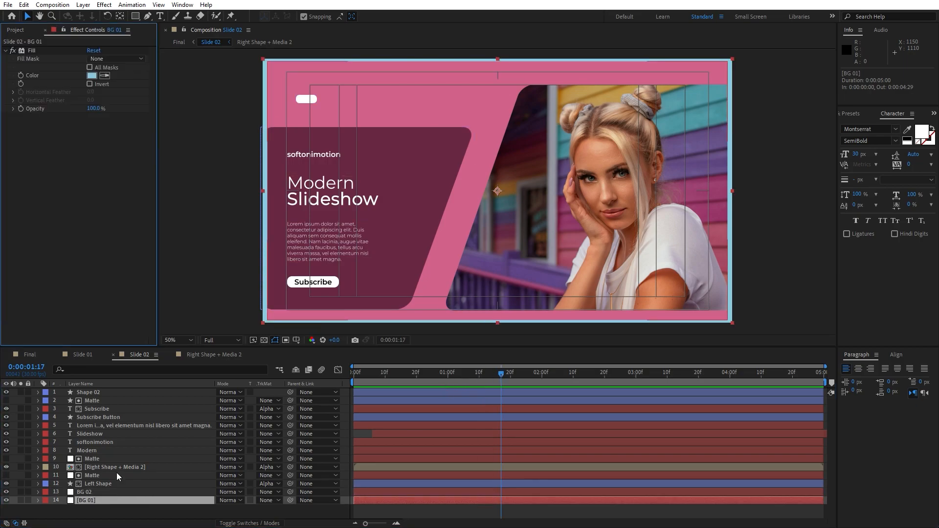
click(91, 76)
drag(637, 386, 659, 400)
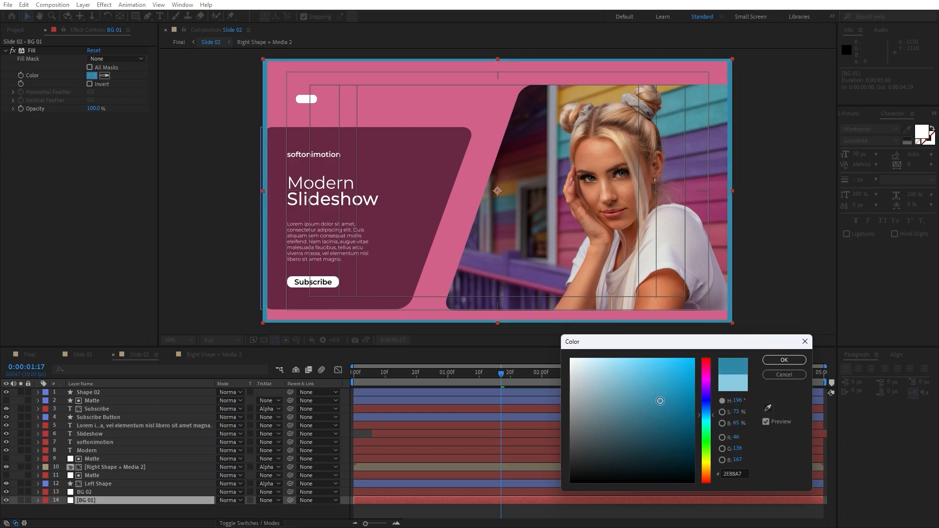
click(783, 361)
- Set the BG 02 layer's Fill colour to orange EA5800
click(99, 493)
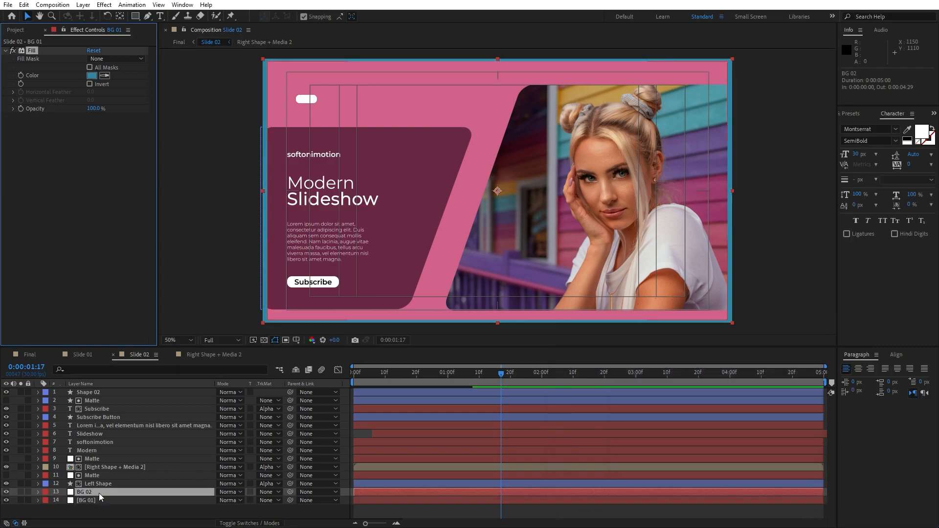
click(95, 76)
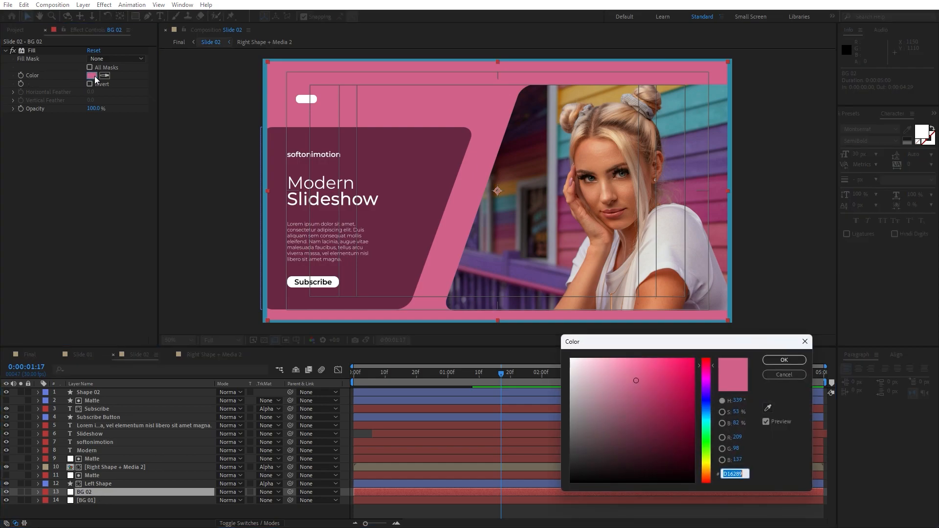
text(EA)
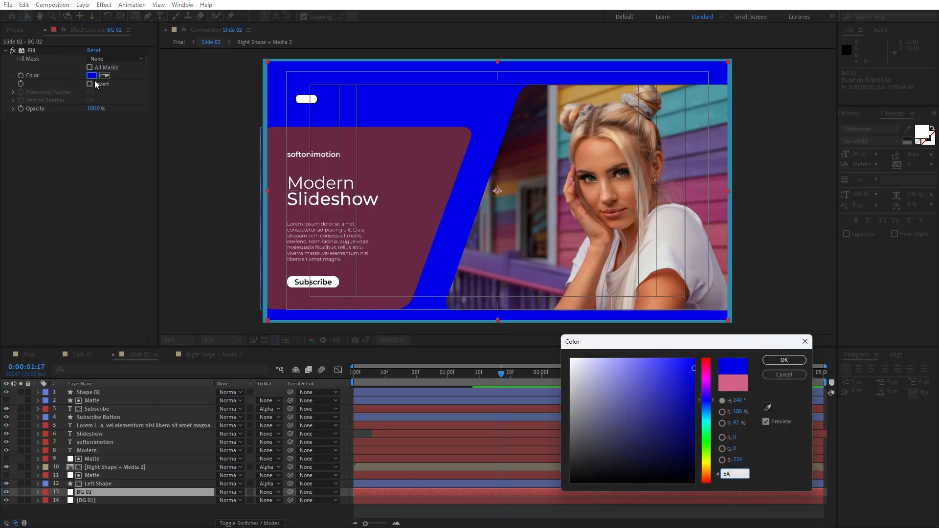
text(5800)
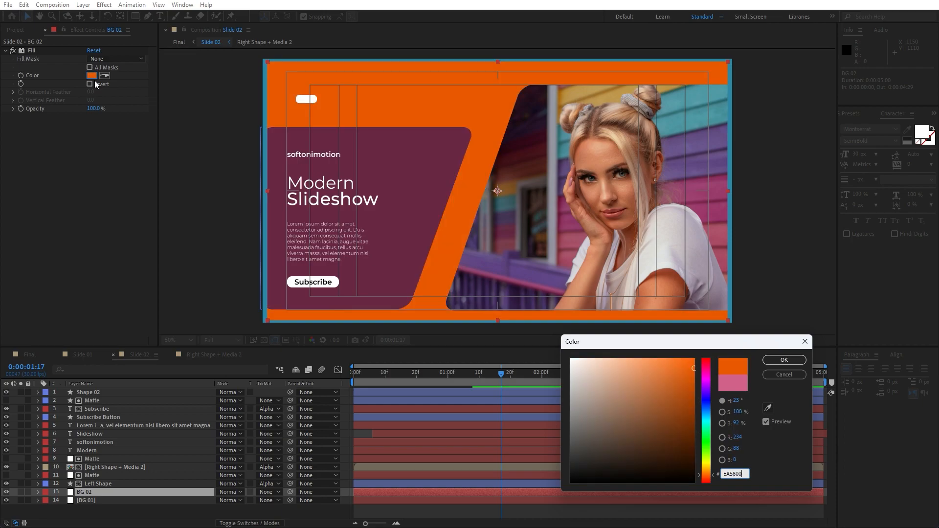
click(784, 360)
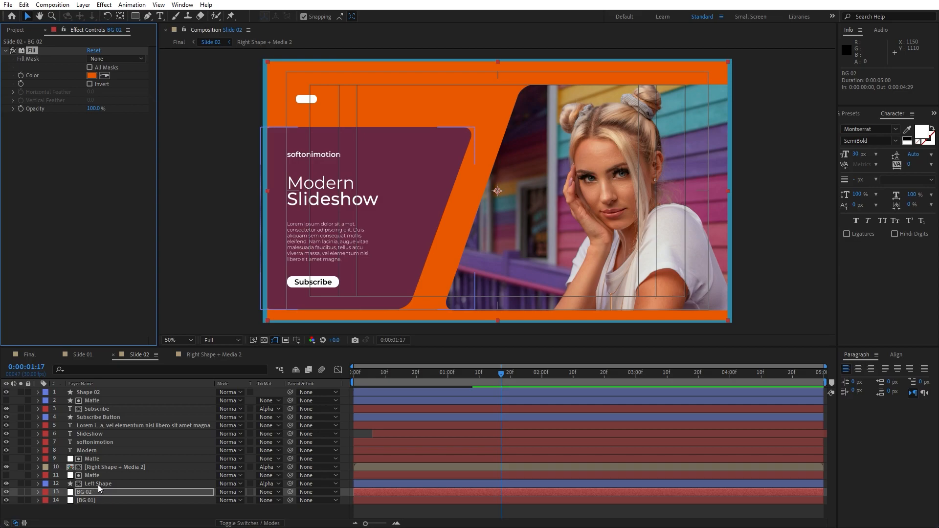
- Set the Left Shape layer's Fill colour to the pinkish off-white FFF4F9
click(98, 483)
click(92, 75)
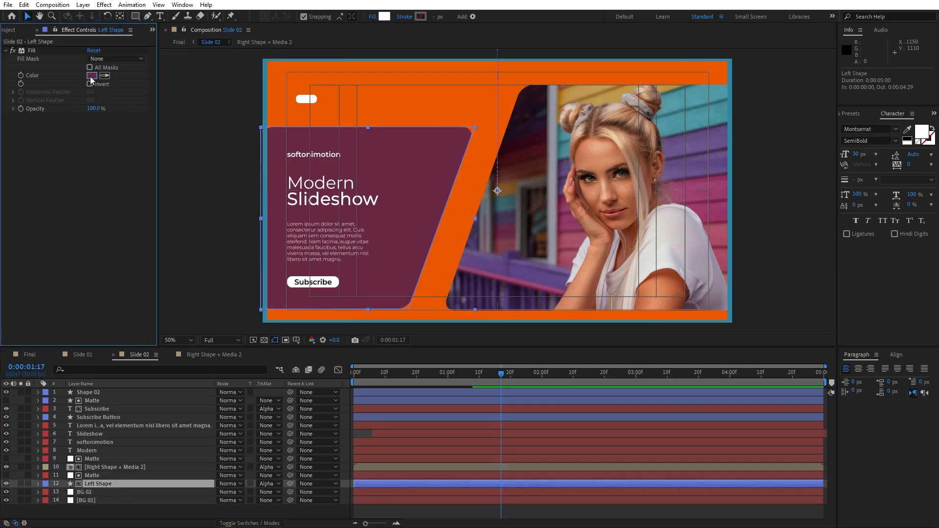
drag(611, 406, 506, 305)
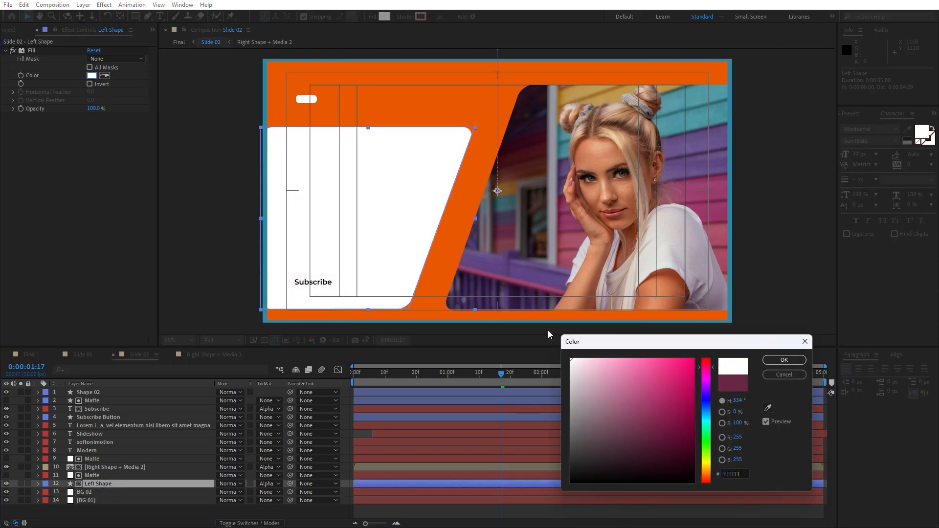
drag(573, 362, 575, 357)
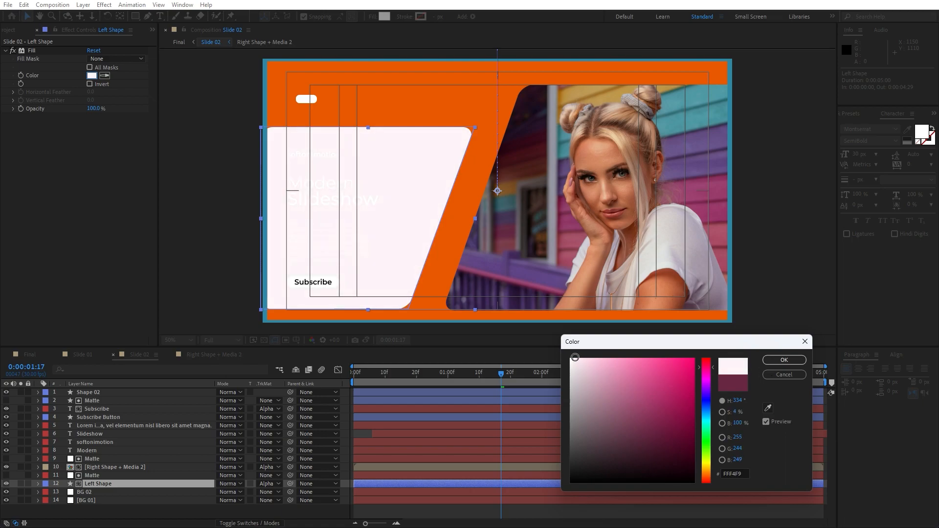
click(784, 359)
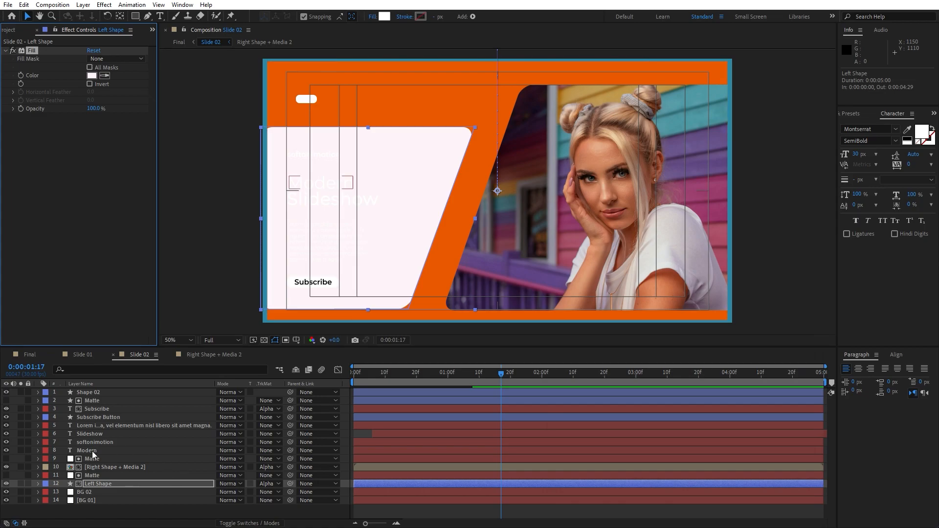
- Apply a Fill effect in black 000000 to the Modern, softonimotion, Slideshow and Lorem ipsum text layers
click(92, 450)
shift+click(97, 426)
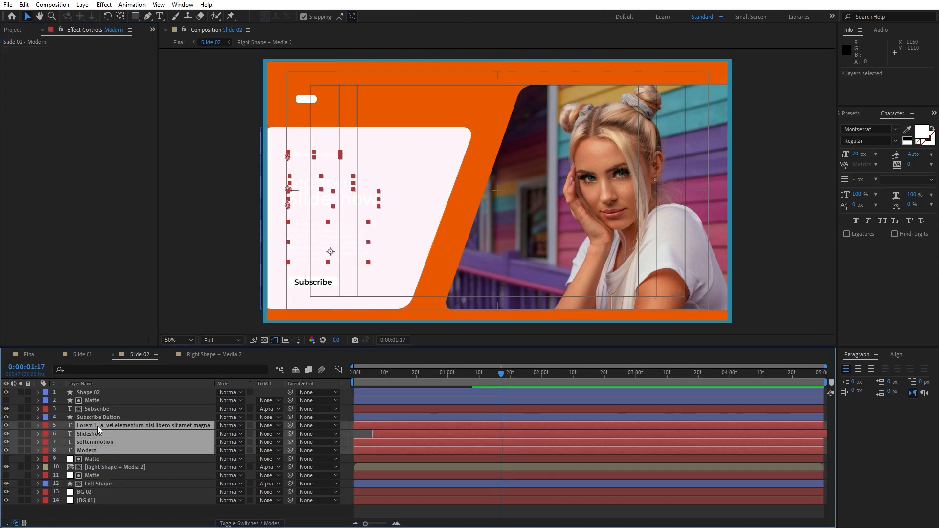
click(855, 113)
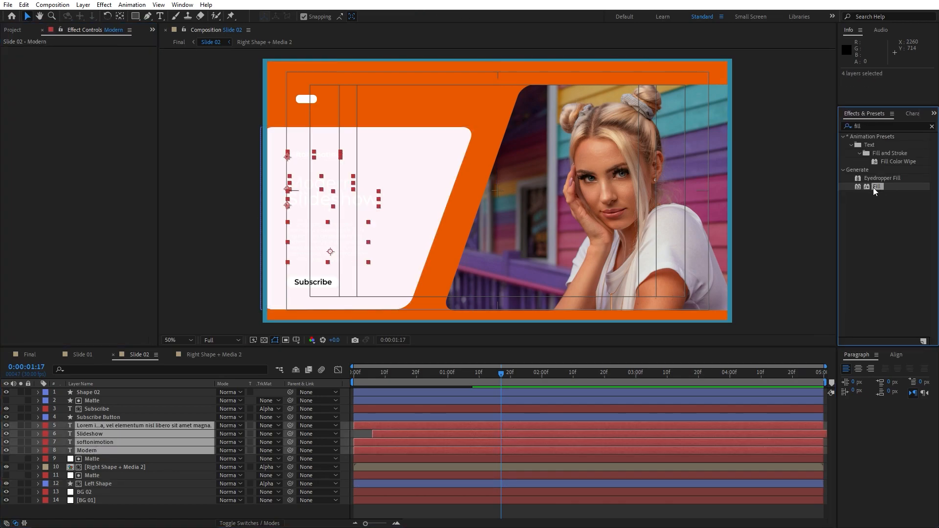
double_click(873, 187)
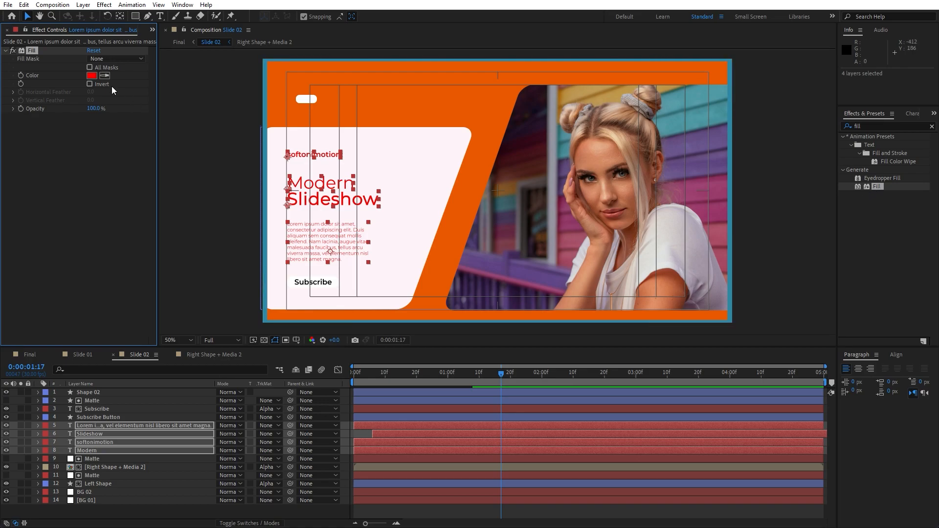
click(92, 75)
drag(610, 428, 538, 493)
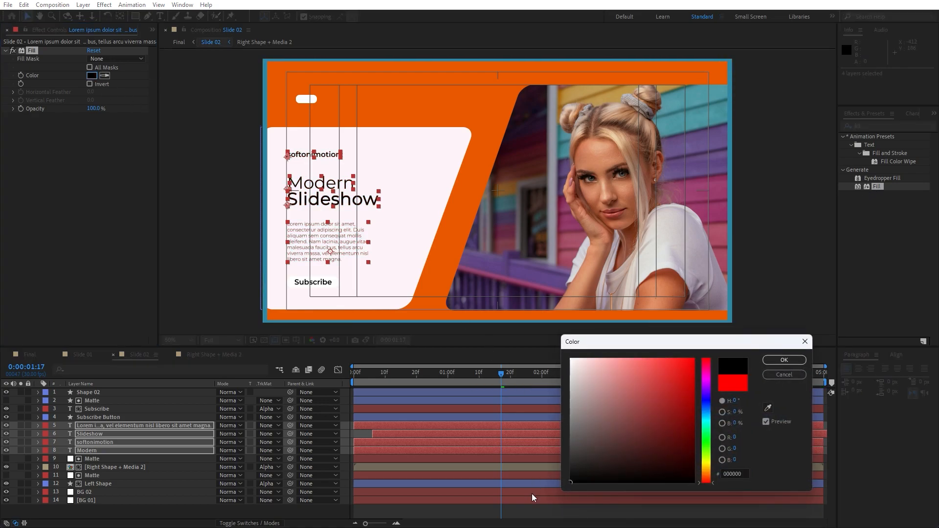
click(783, 361)
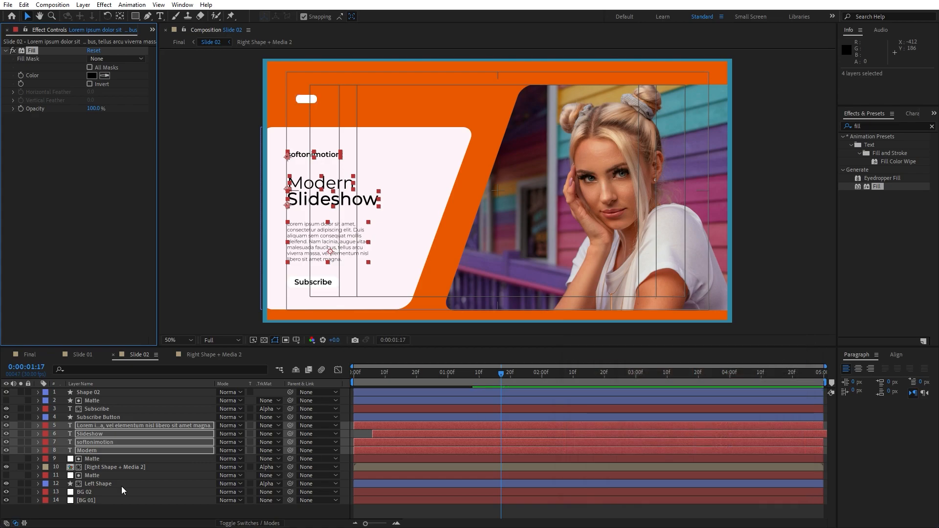
- Apply a Fill effect in dark grey 252525 to the Subscribe Button layer and copy it onto the Shape 02 layer
click(108, 411)
click(109, 417)
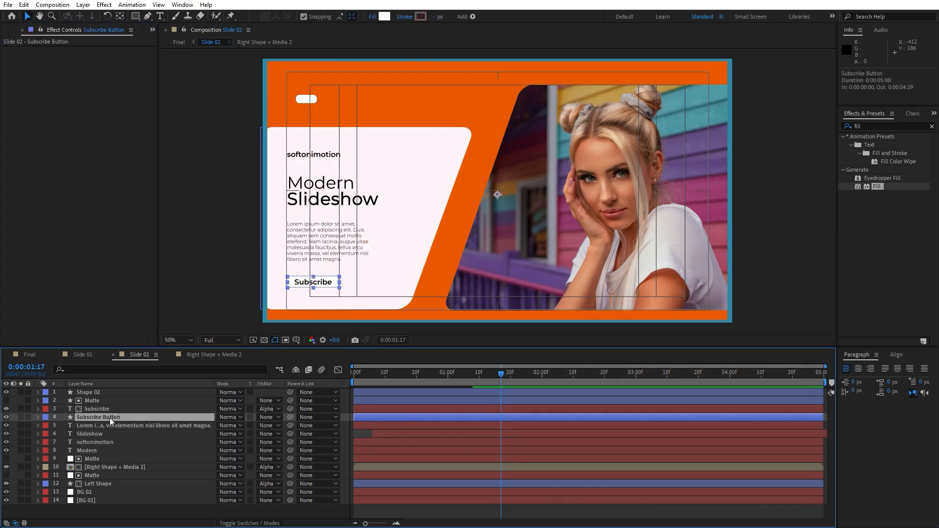
double_click(873, 186)
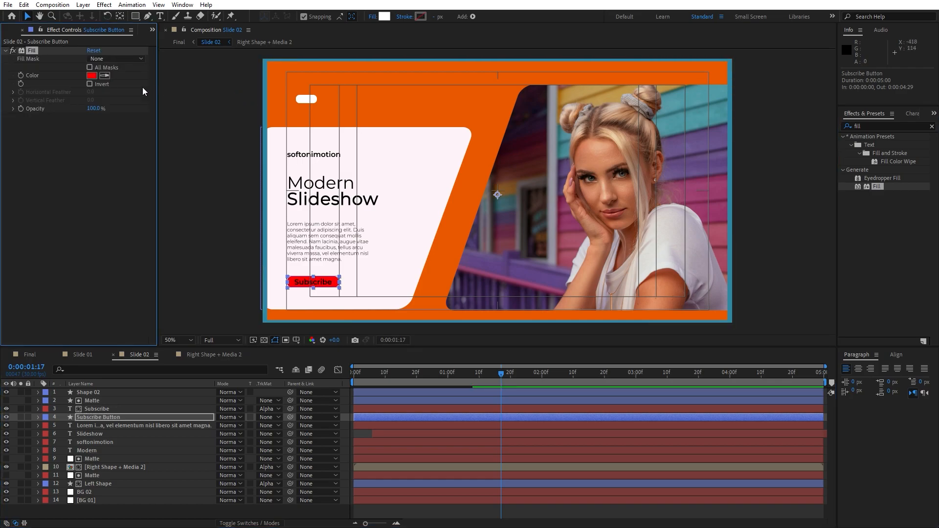
click(92, 77)
text(25)
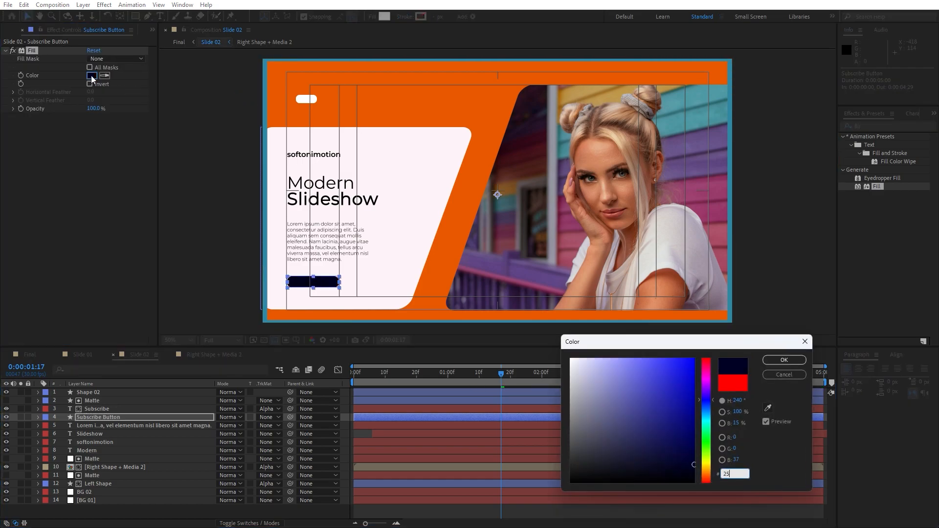
text(2525)
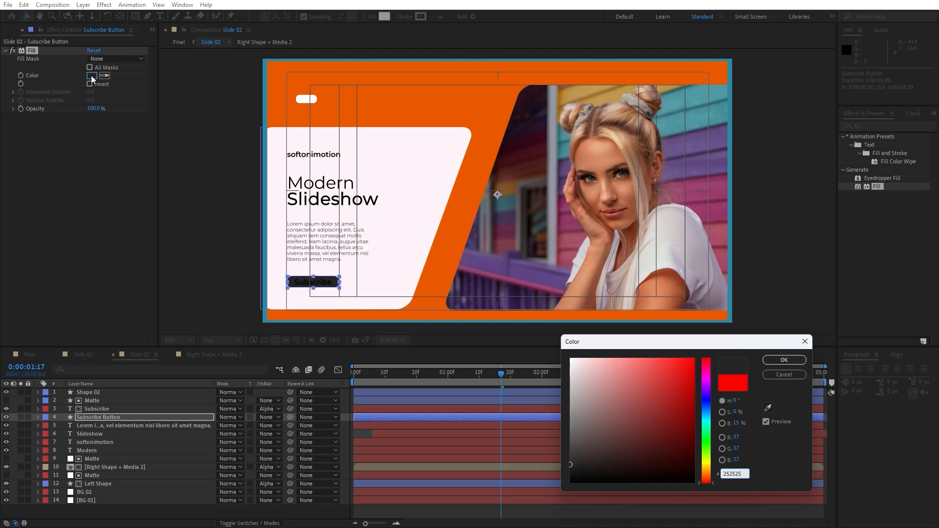
click(783, 362)
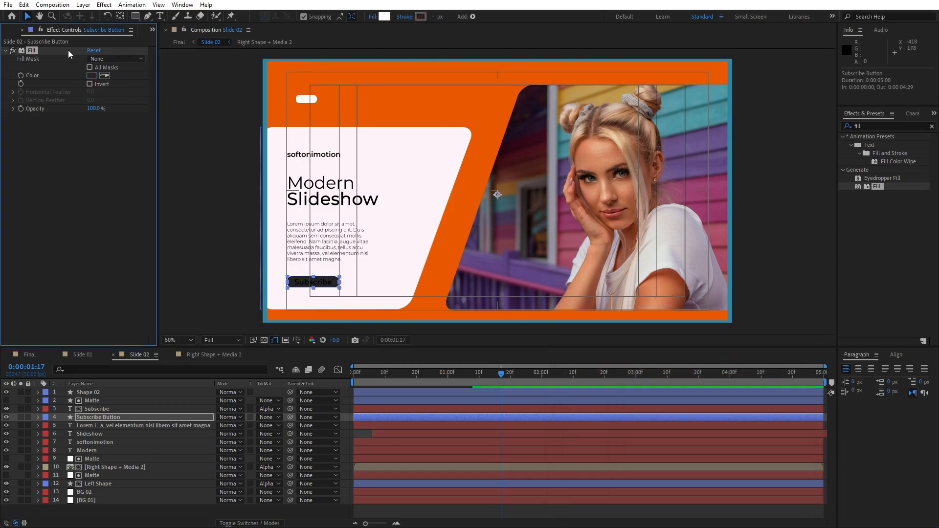
click(99, 392)
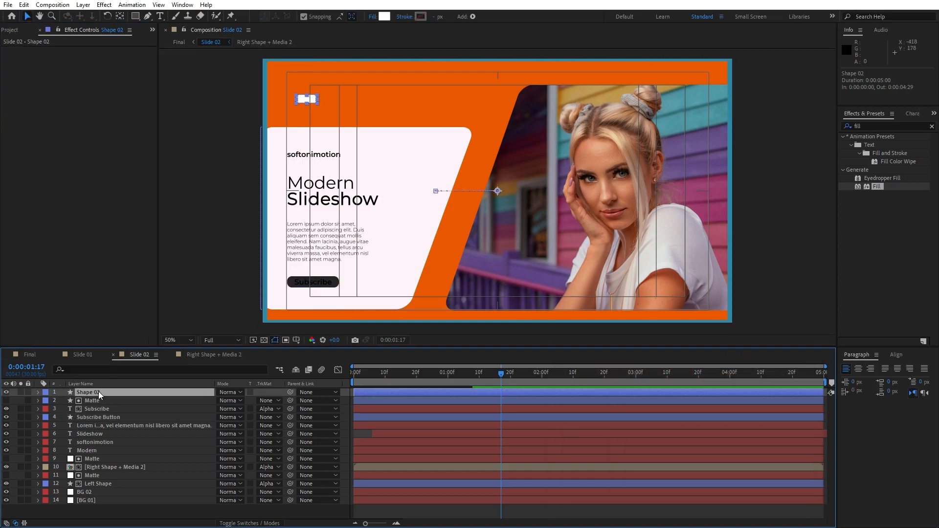
- Set the Fill colour of the Subscribe text layer to white FFFFFF and check the recoloured slide
click(96, 410)
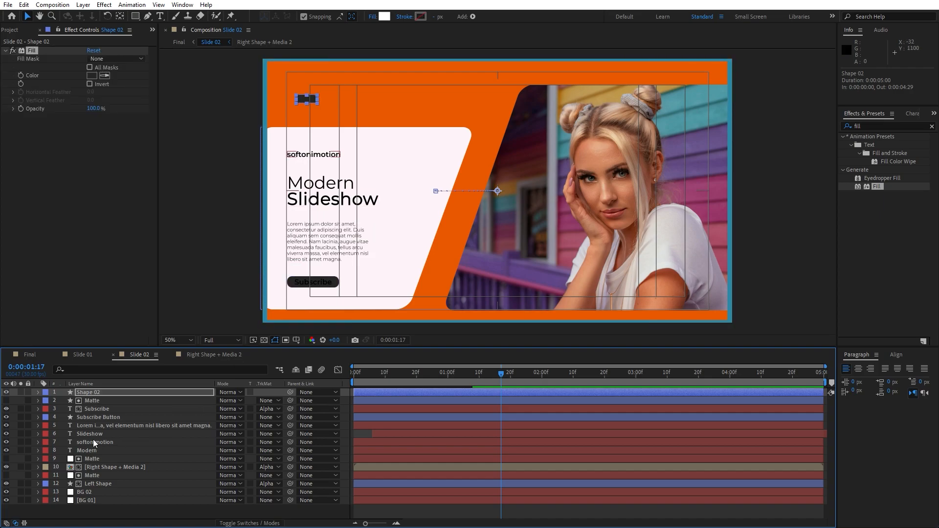
click(92, 75)
click(571, 359)
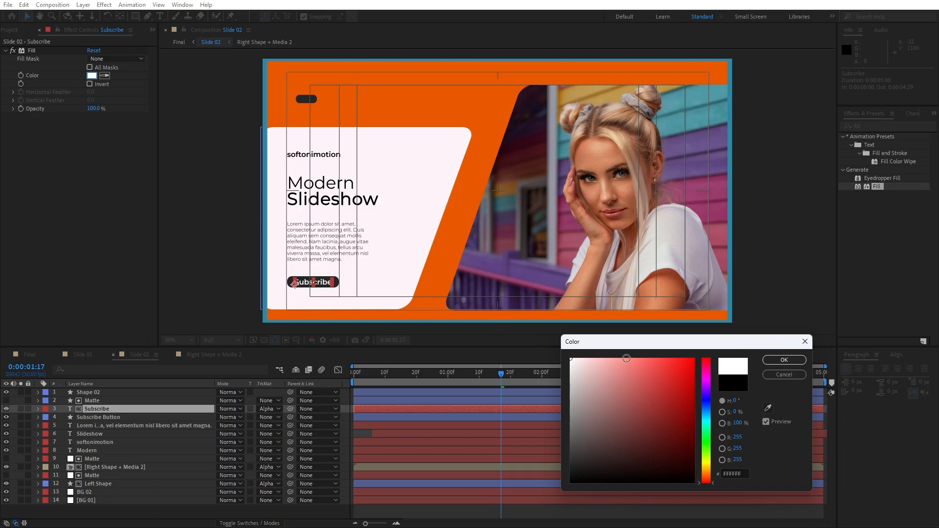
click(781, 361)
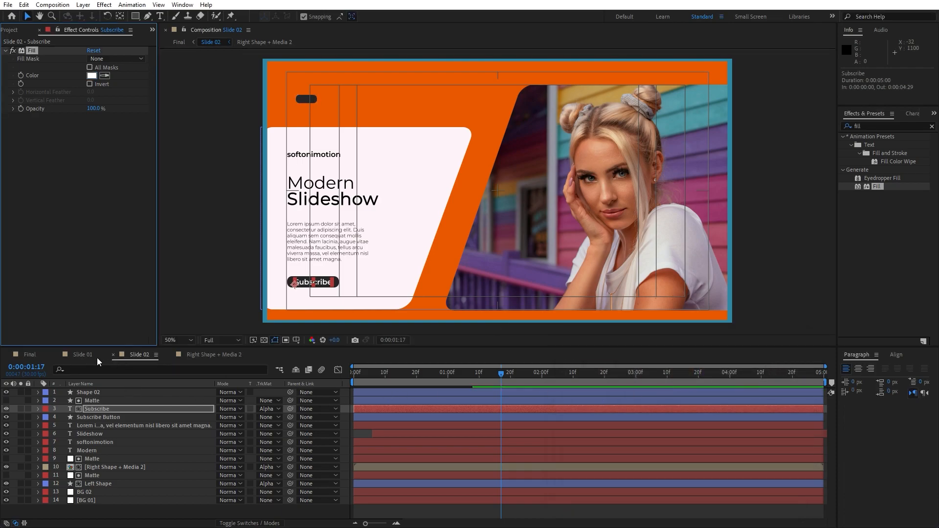
drag(389, 372, 452, 383)
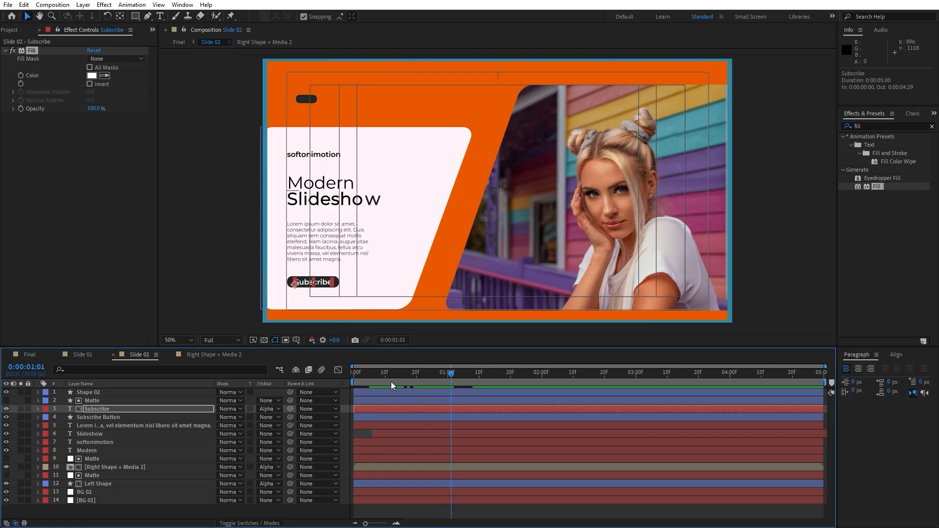
- In the Final composition, keyframe Slide 01's Scale from 103% at 0:00:00:00 to 100% at 0:00:04:29
click(25, 356)
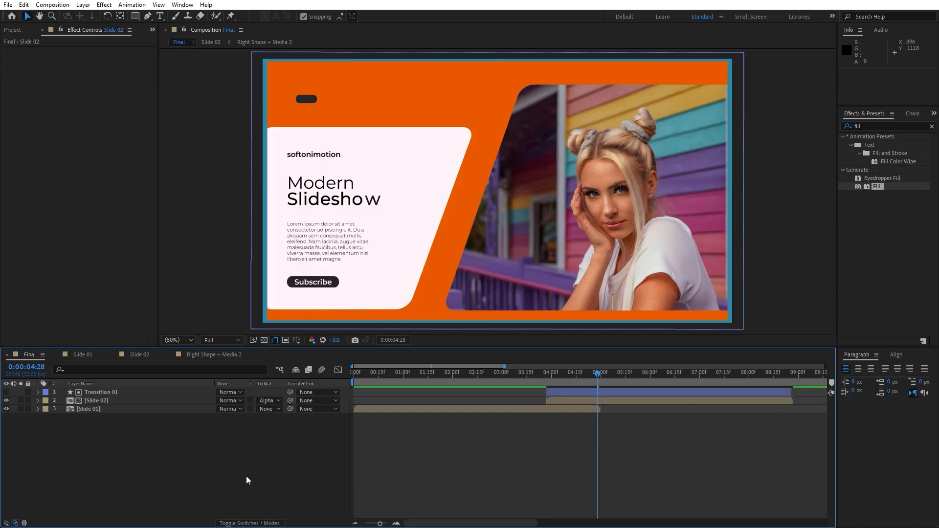
key(space)
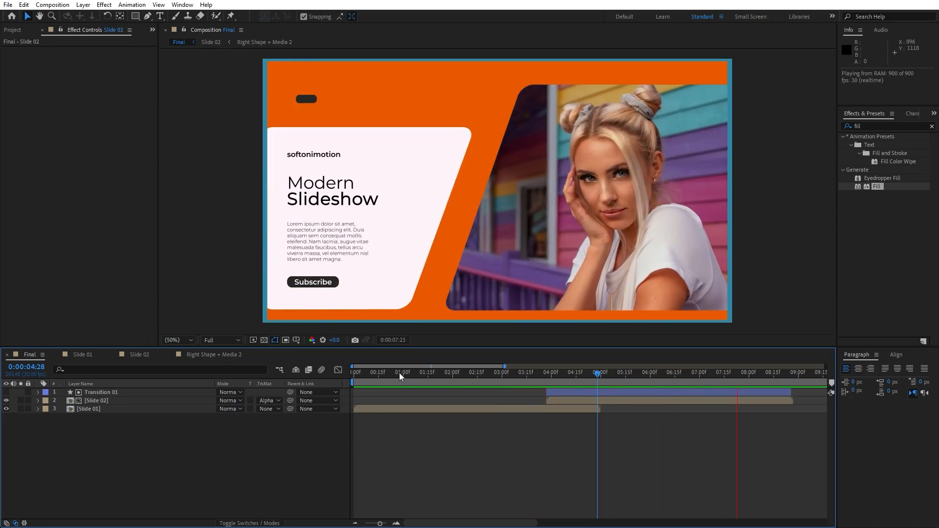
key(space)
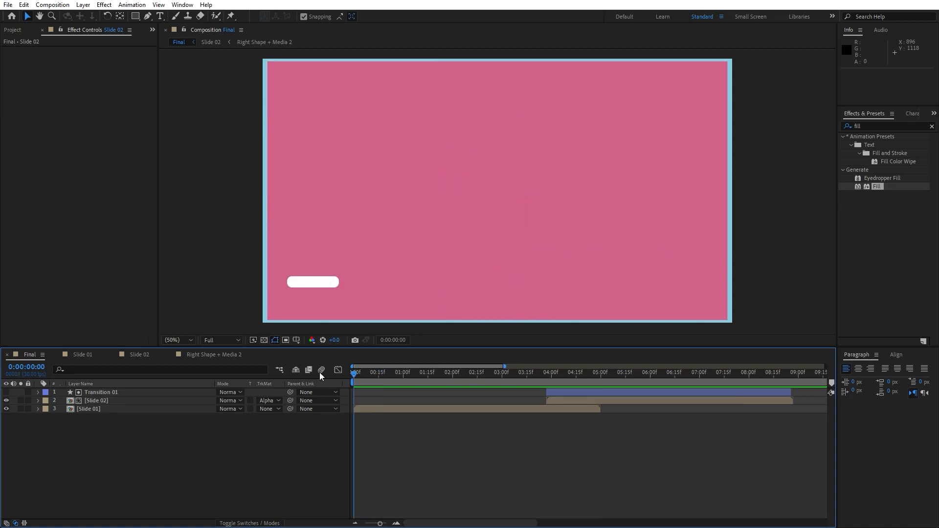
click(91, 410)
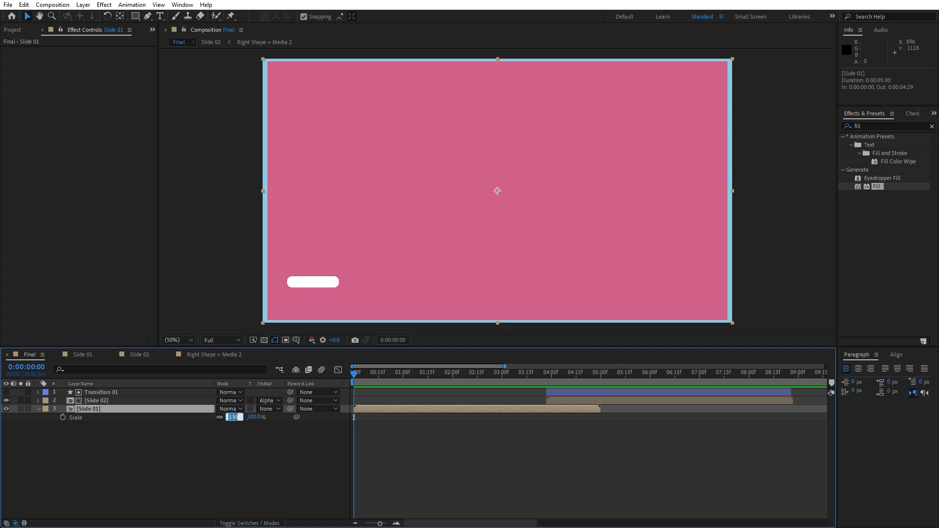
click(196, 445)
click(63, 417)
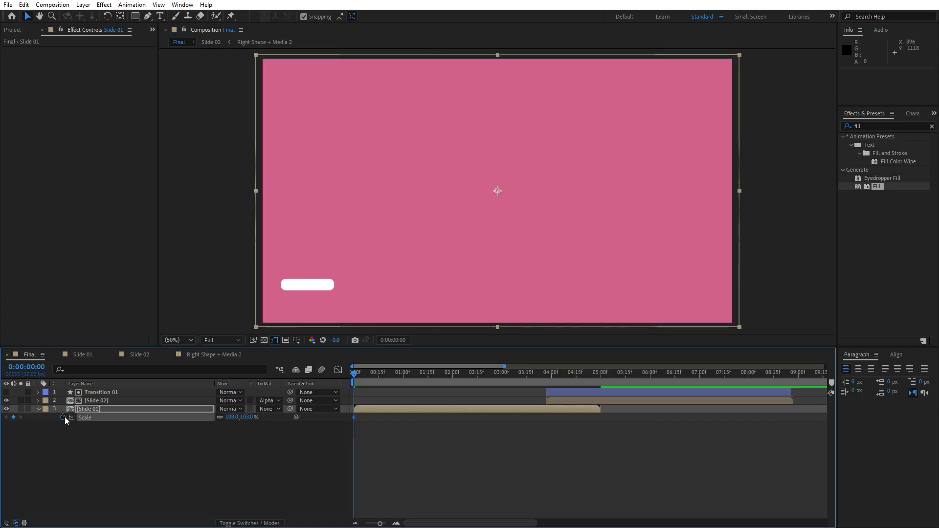
drag(384, 375, 599, 365)
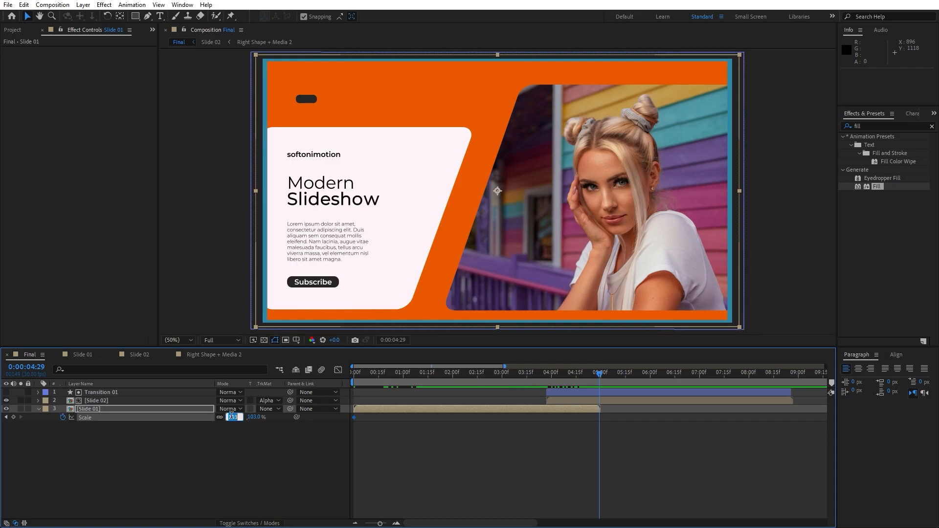
text(100)
click(231, 455)
- Copy Slide 01's two Scale keyframes onto the Slide 02 layer, starting at its first frame, 0:00:03:27
click(87, 418)
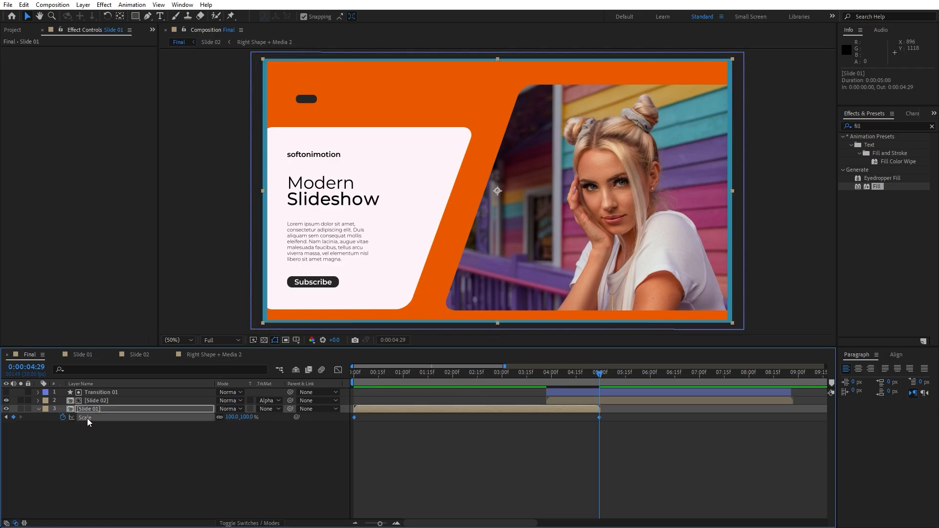
click(95, 401)
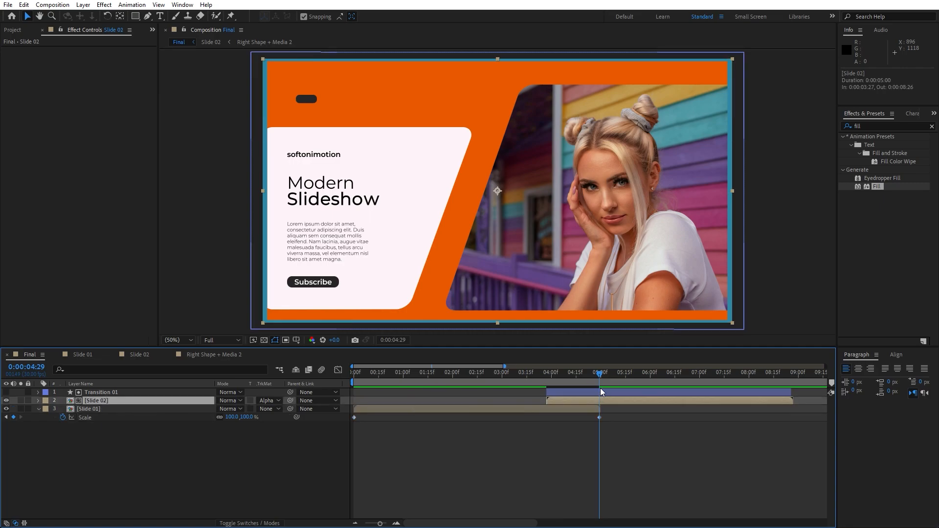
drag(601, 375, 556, 375)
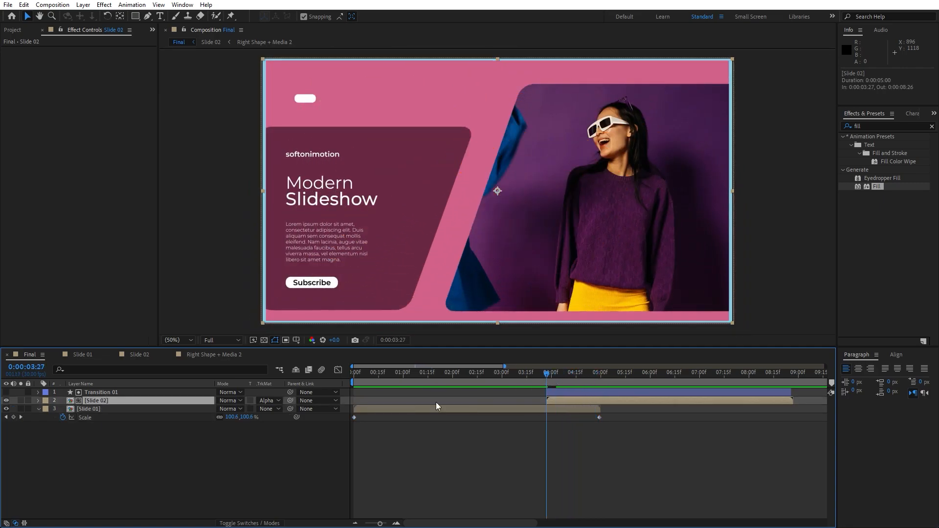
key(ctrl+v)
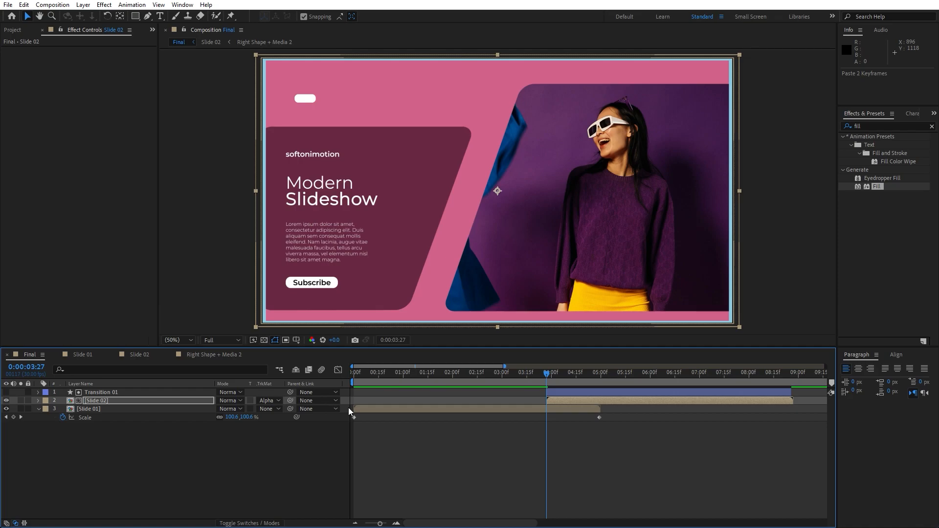
- Play back and scrub the Final composition to review both slides' scale animation and the transition between them
key(space)
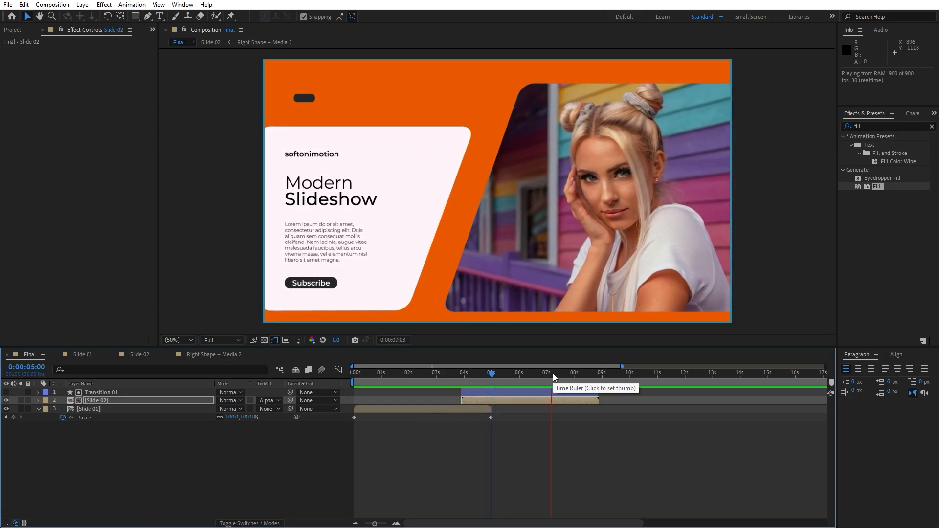
drag(560, 371, 383, 377)
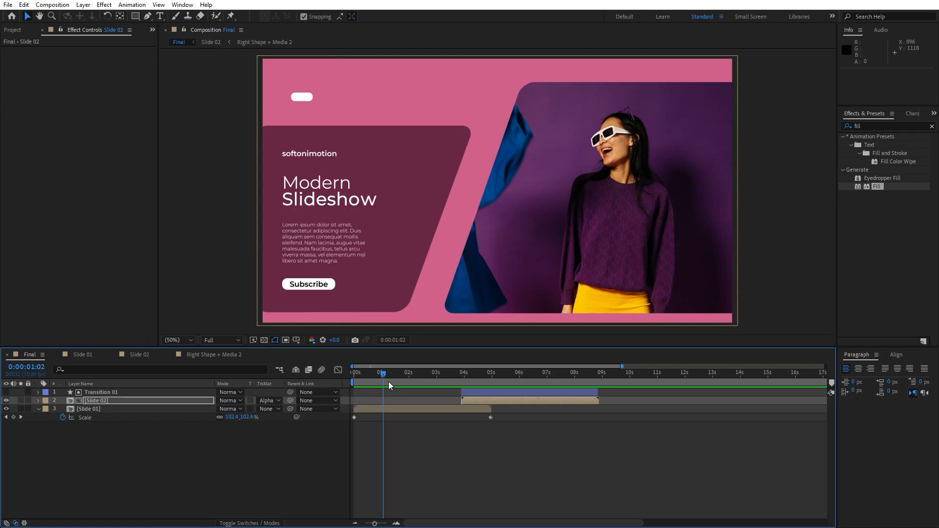
drag(386, 373, 438, 373)
key(space)
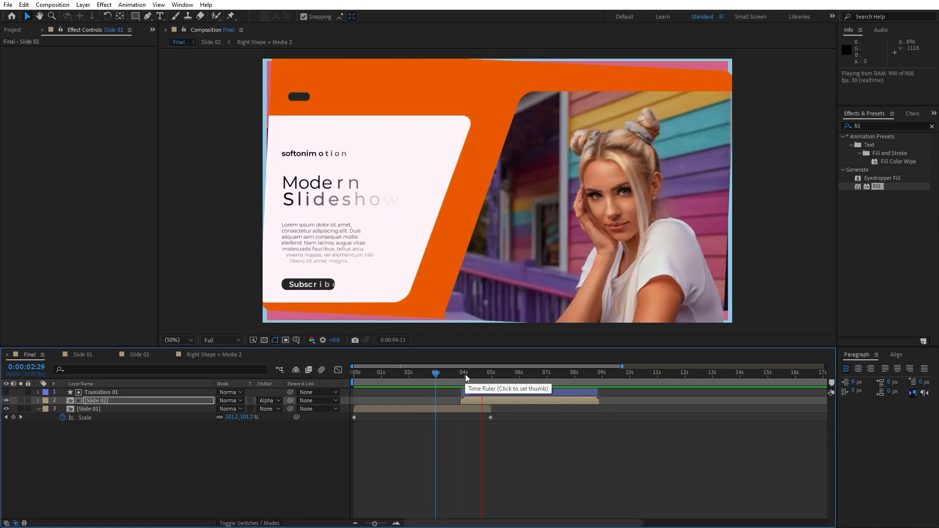
click(553, 374)
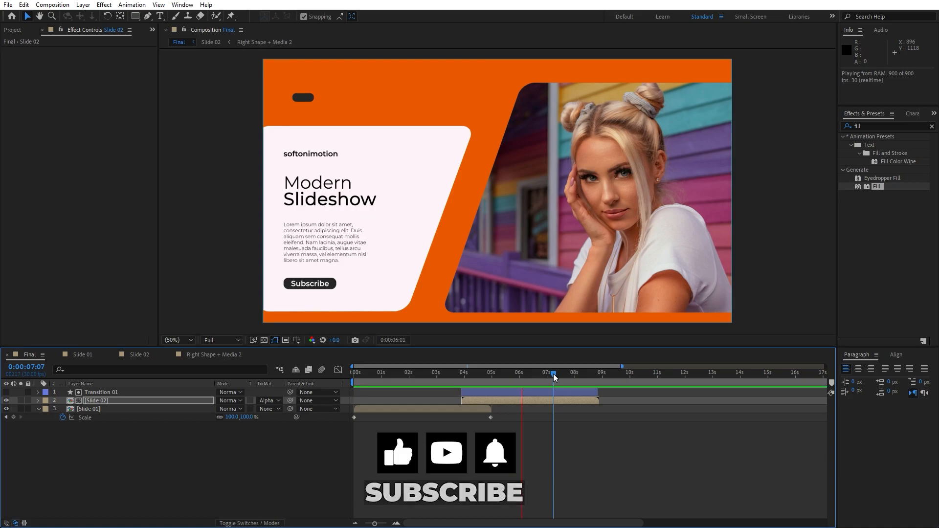
drag(553, 374, 412, 374)
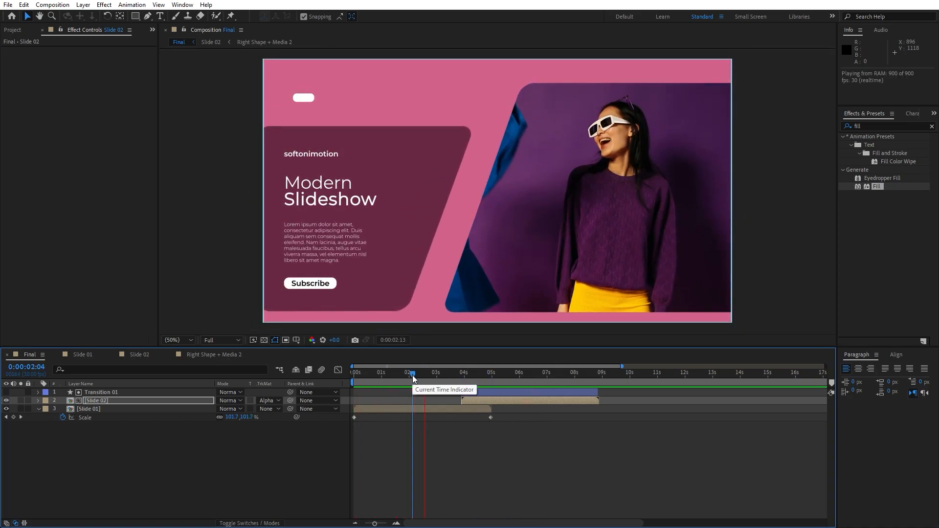
drag(412, 375, 488, 377)
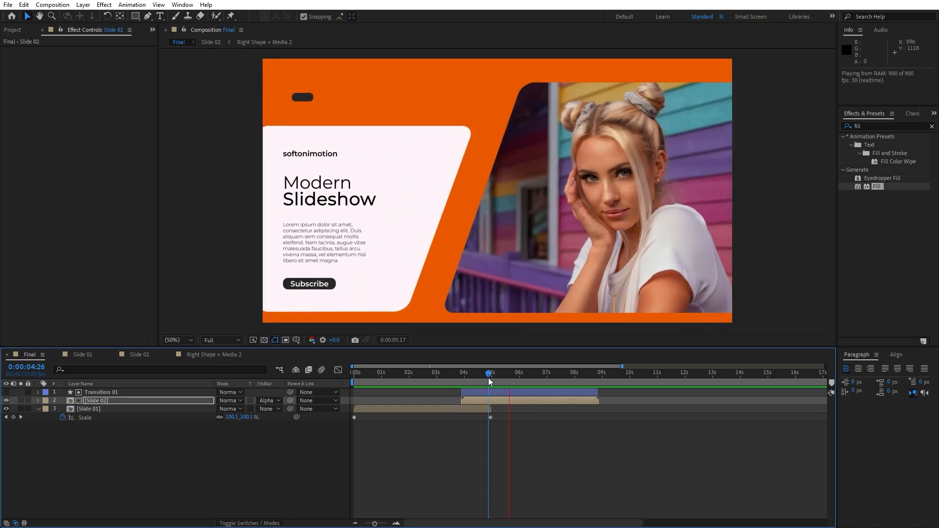
click(453, 375)
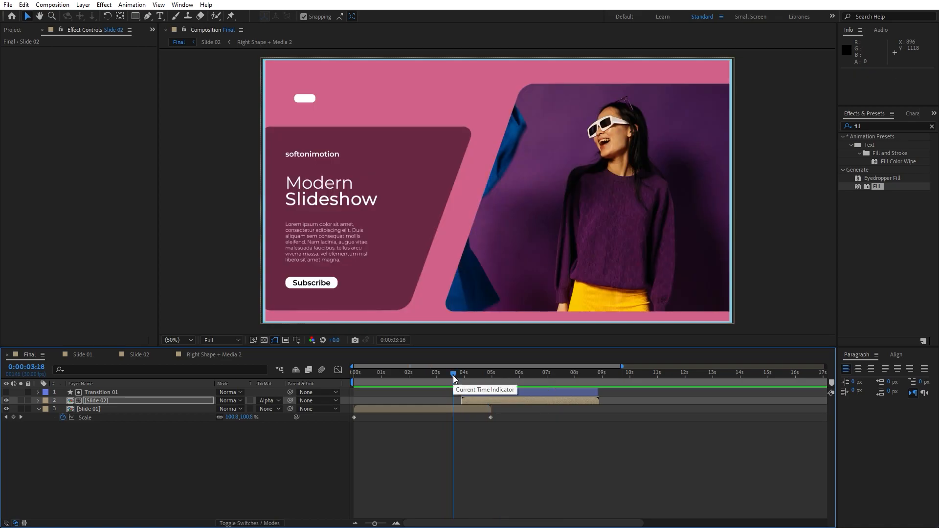
key(space)
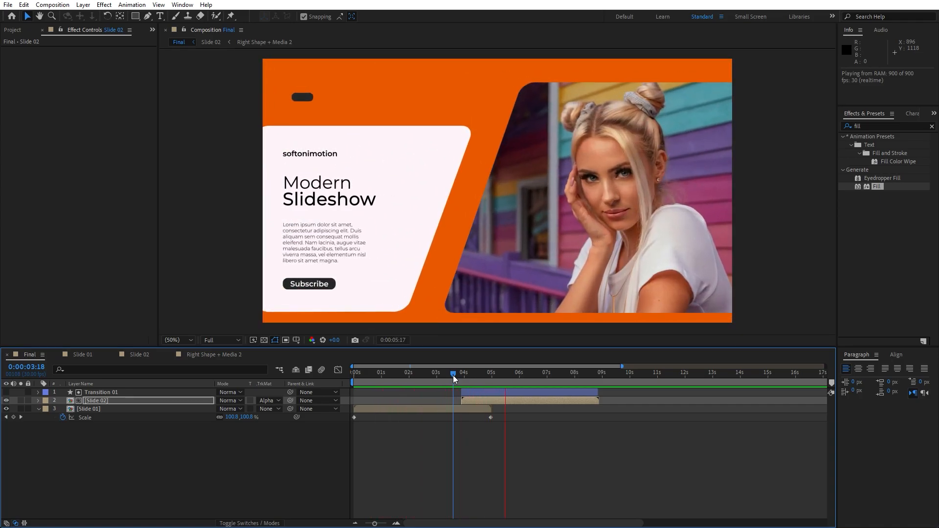
click(523, 376)
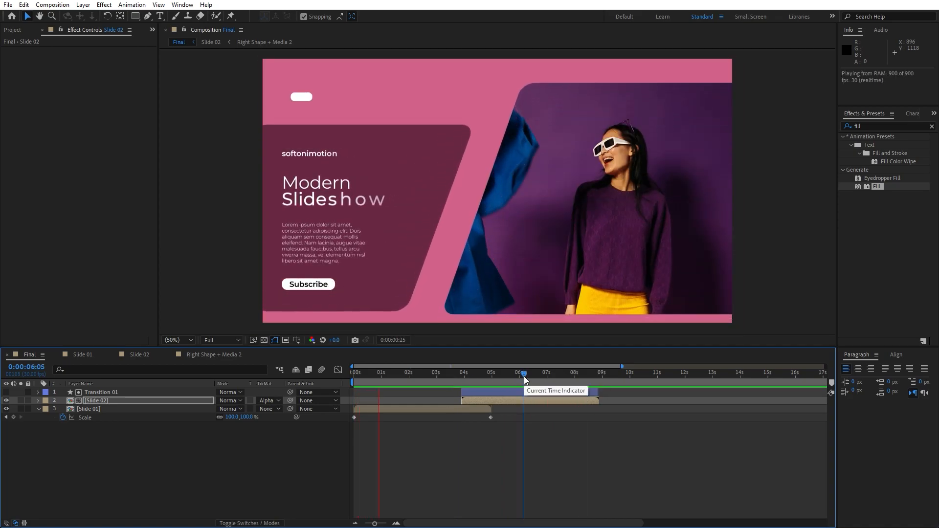